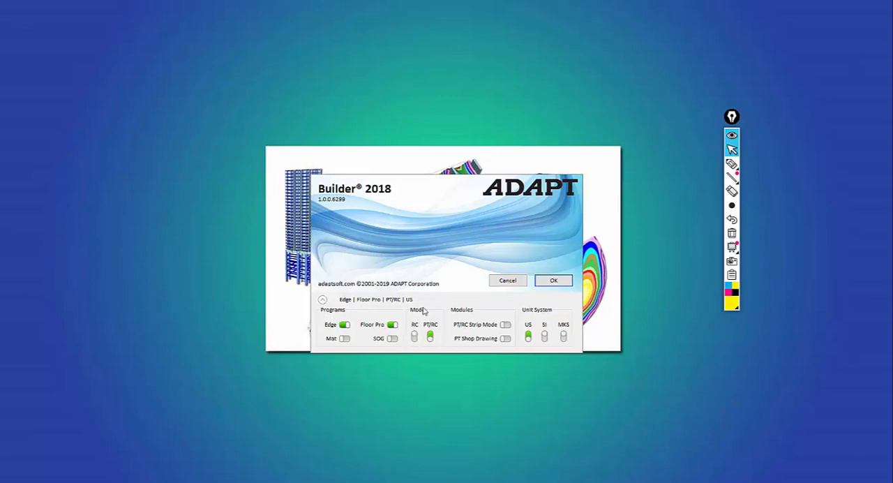
Start a session with Edge, Floor Pro, PT/RC mode and US units, and open the model Webinar8_Full.adm.
left_click(553, 280)
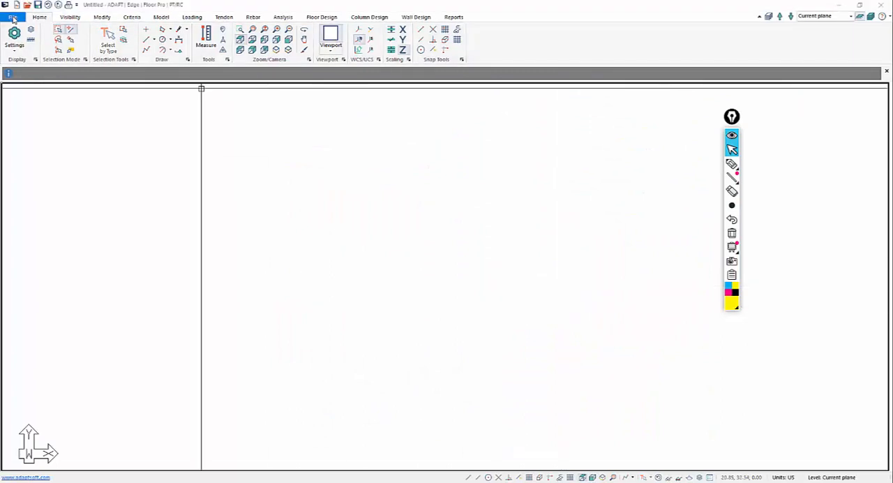
left_click(13, 17)
left_click(161, 82)
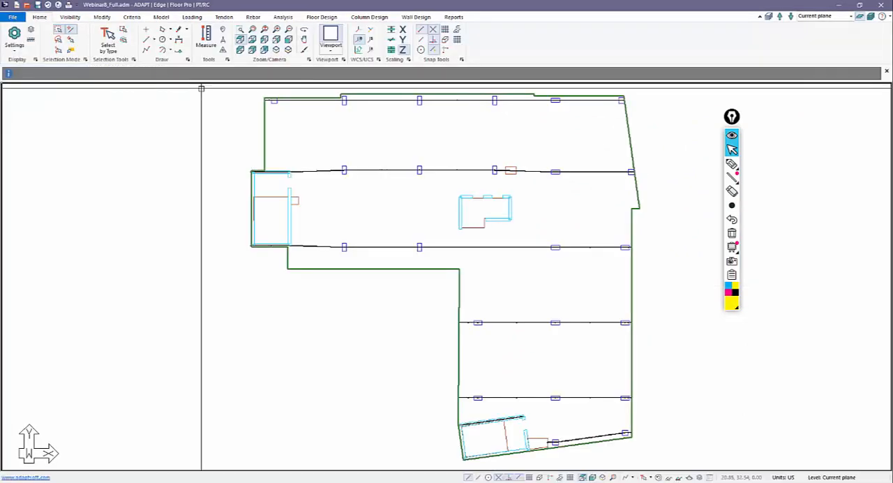
scroll(307, 305, "down", 2)
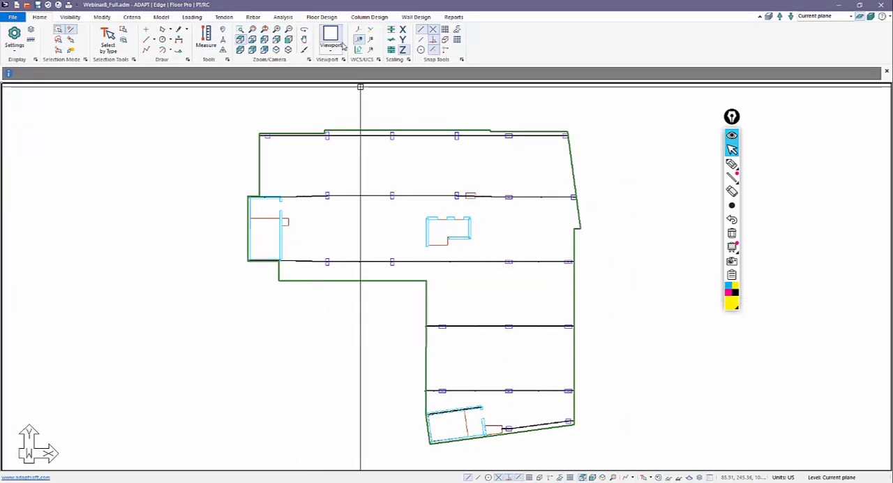
Display the X-direction splitters alongside the support lines and examine them around the wall cores.
left_click(322, 18)
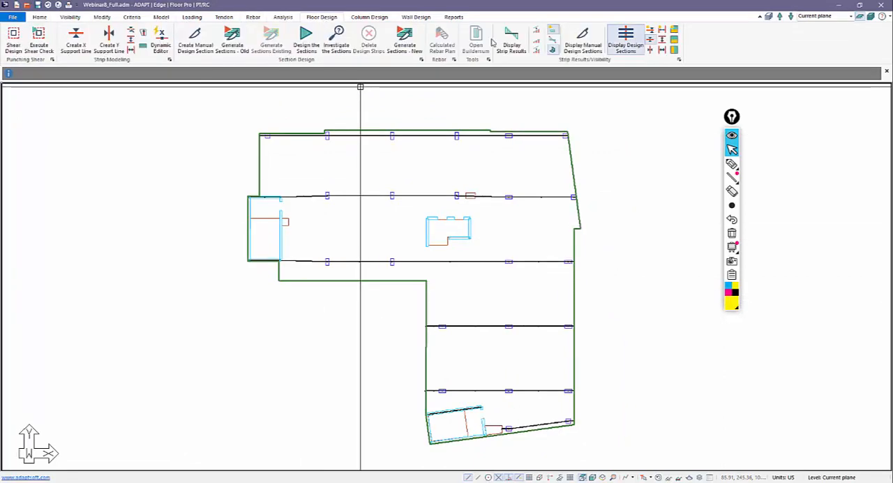
left_click(663, 40)
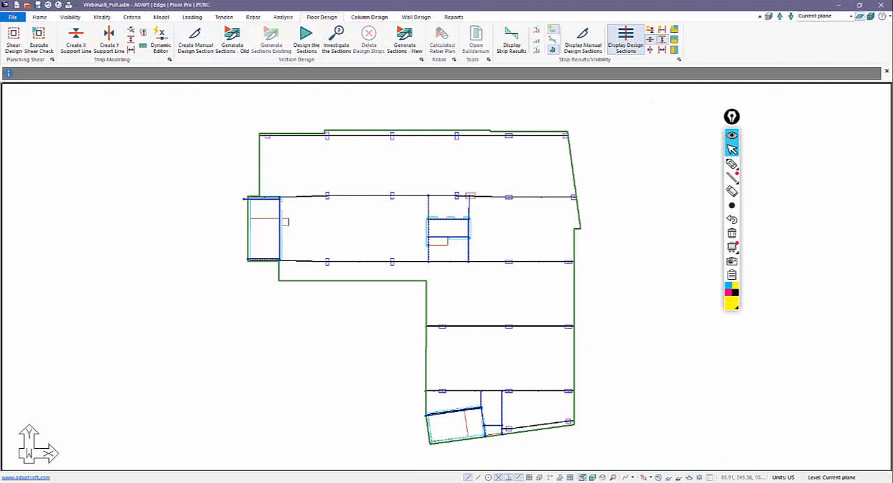
left_click(731, 163)
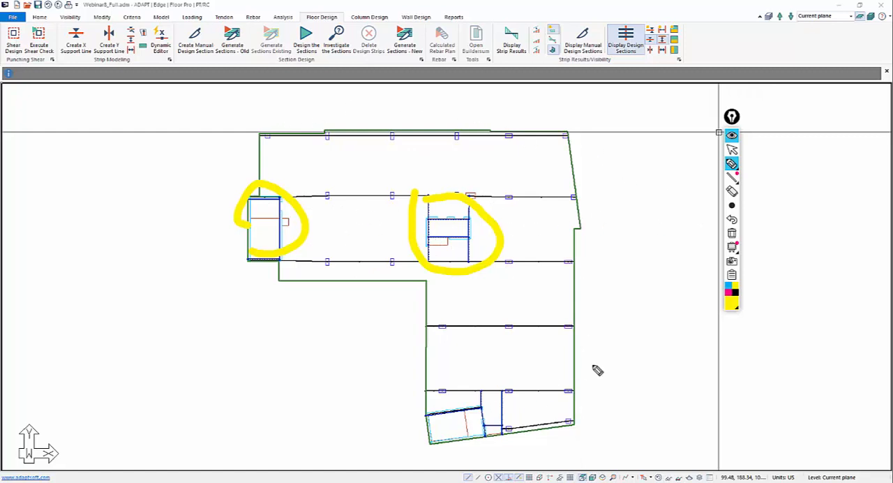
left_click(731, 234)
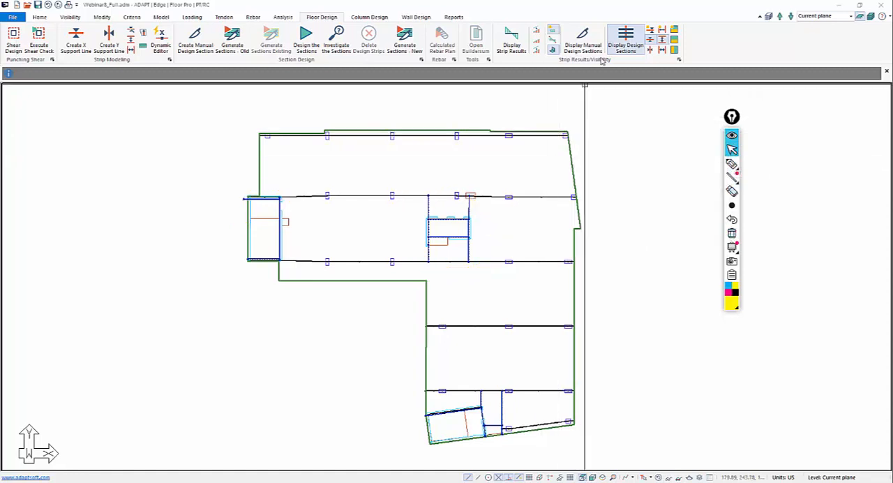
Replace the X-direction support lines with the Y-direction support lines and splitters, and show the X-direction splitters as well.
left_click(657, 43)
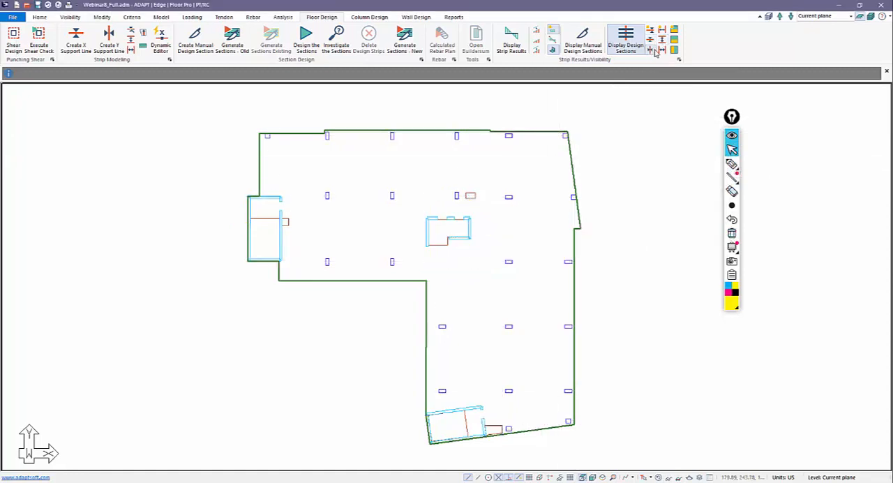
left_click(655, 52)
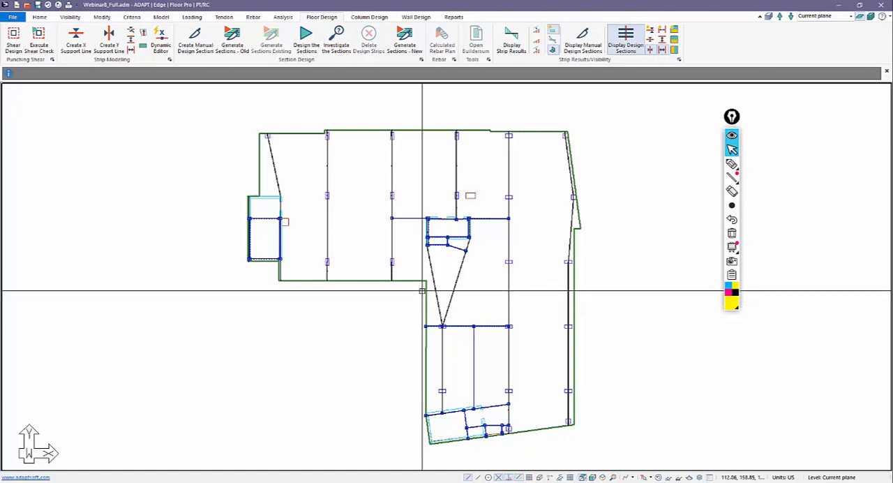
middle_click_drag(399, 297, 436, 299)
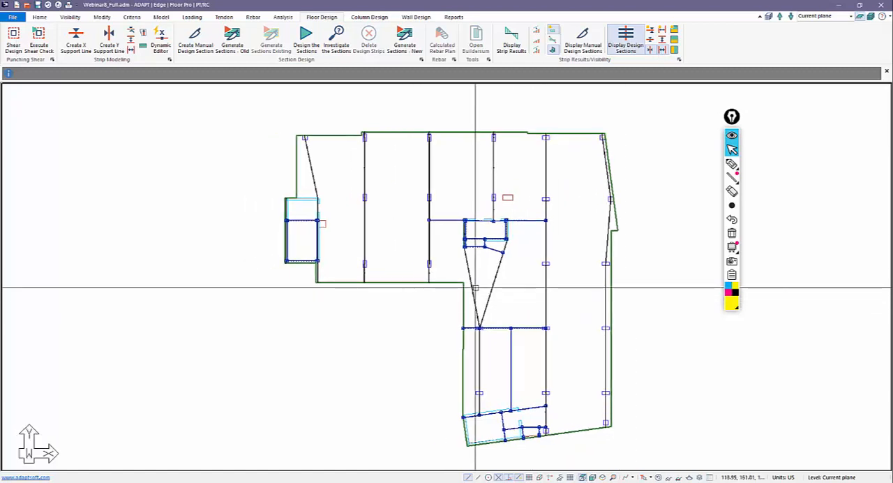
scroll(369, 299, "down", 2)
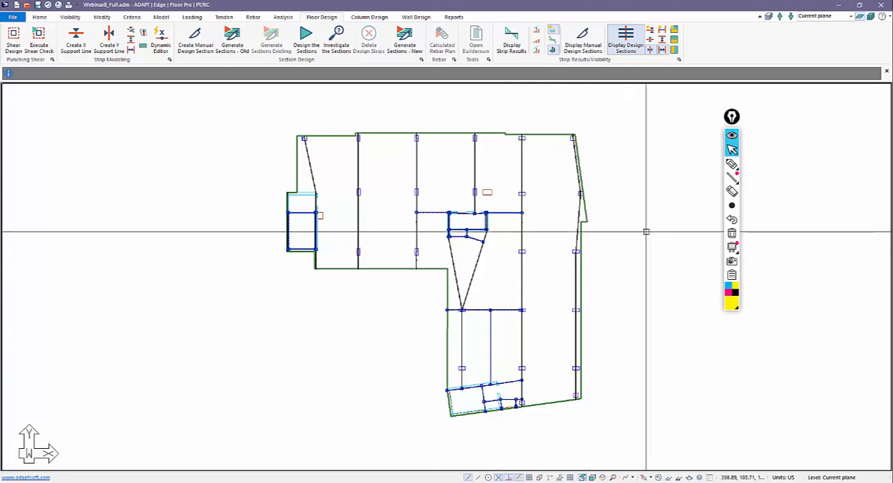
left_click(731, 233)
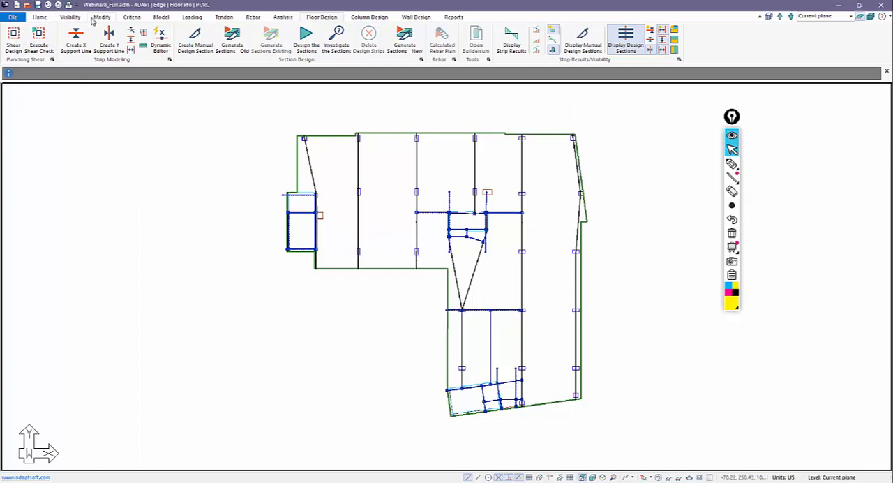
Select all splitters in the model by type, using the All criterion, and delete them.
left_click(41, 17)
left_click(107, 38)
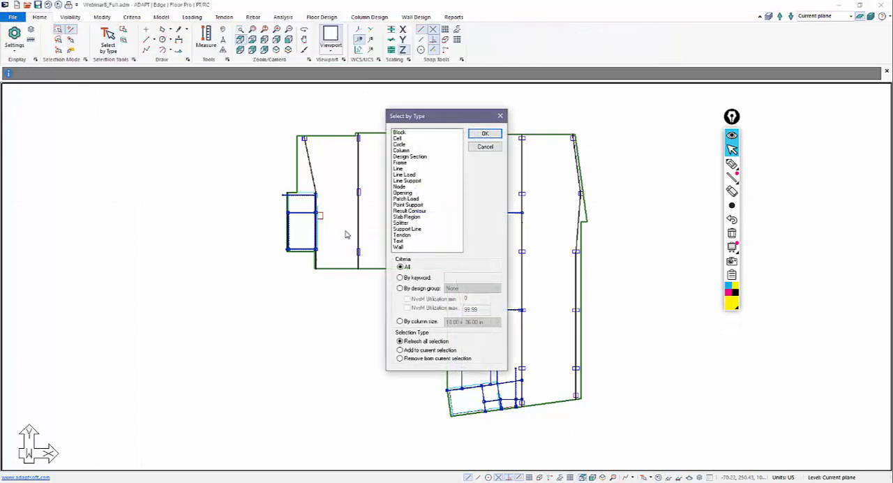
left_click(485, 133)
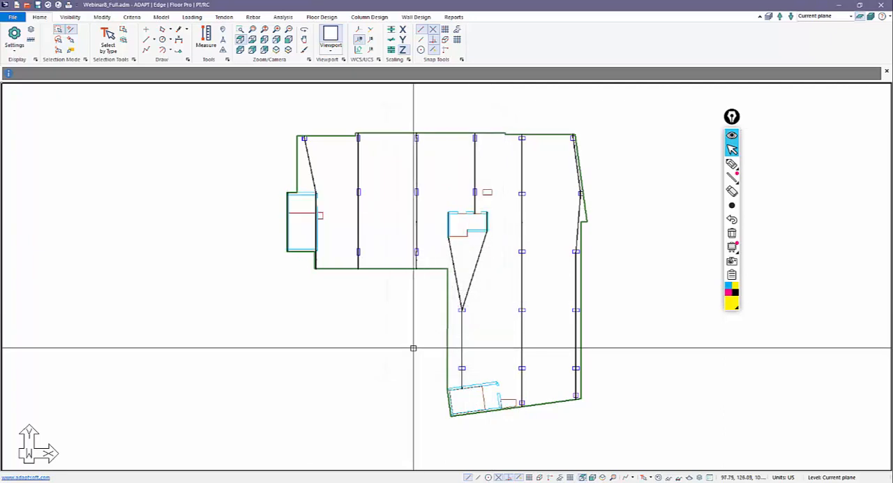
scroll(414, 347, "down", 1)
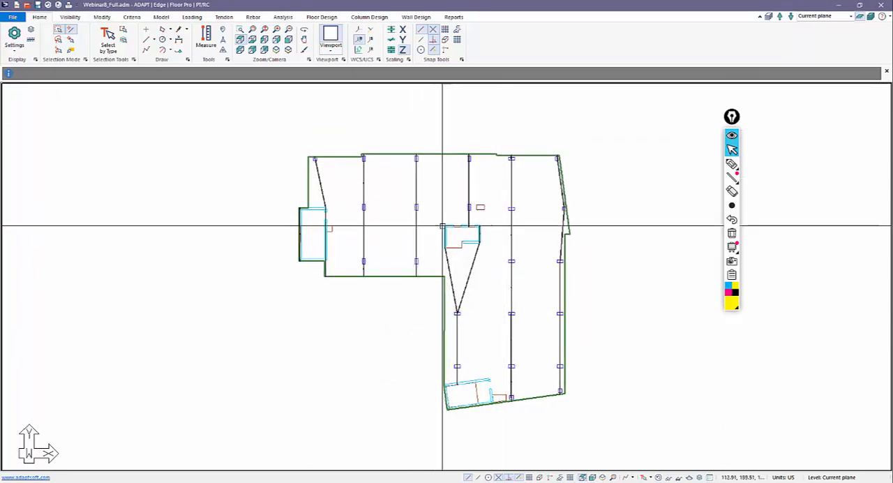
Generate the design sections automatically with the old generation method.
left_click(322, 16)
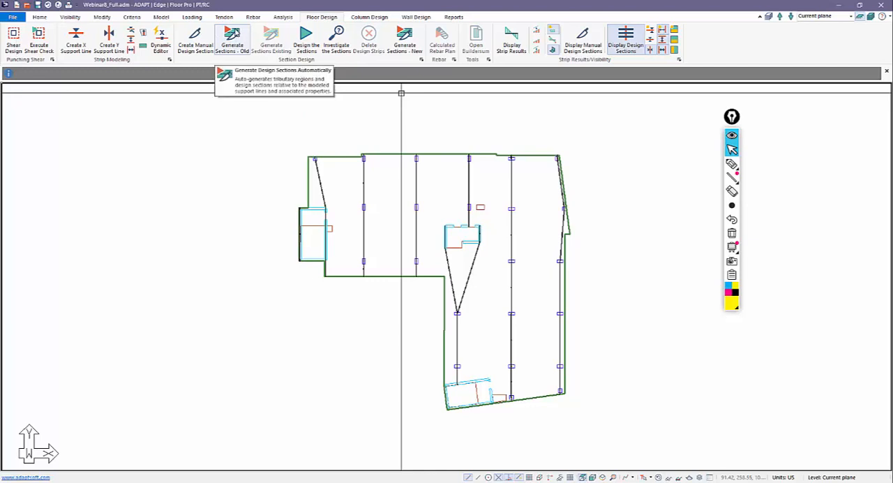
left_click(232, 35)
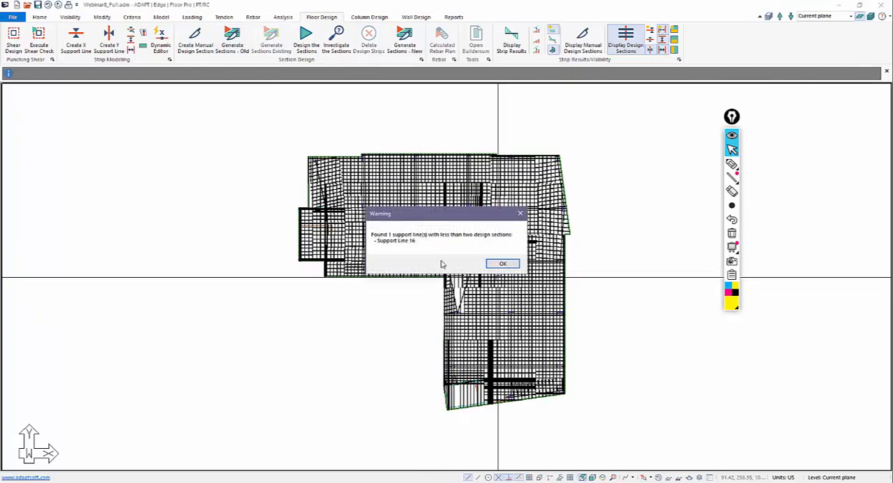
left_click(503, 264)
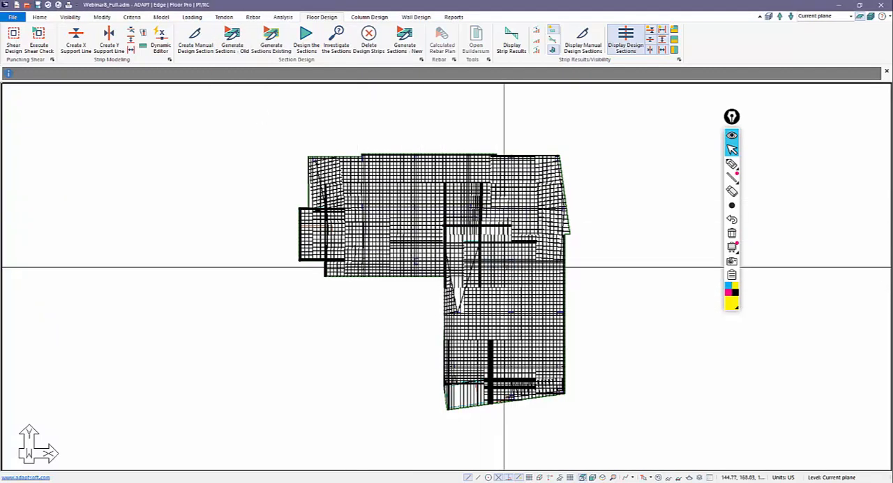
Show only the X-direction support lines and examine the design strips of the two lines crossing the western wall core.
left_click(651, 32)
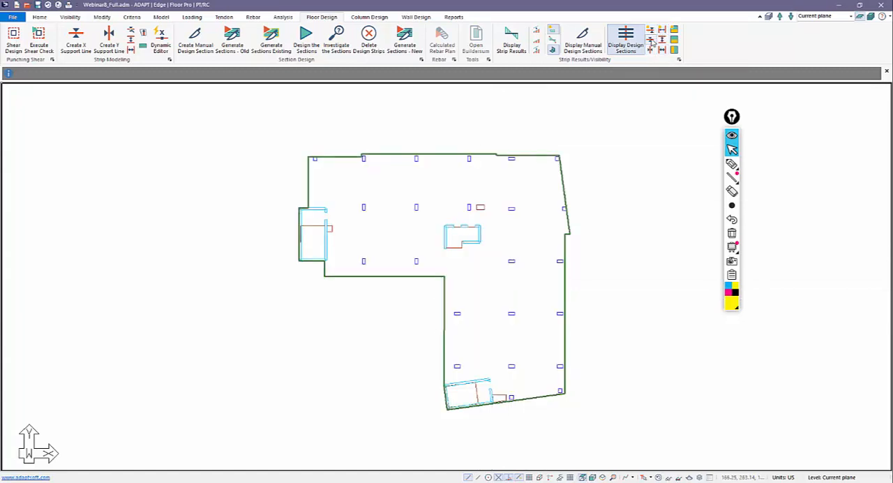
left_click(650, 41)
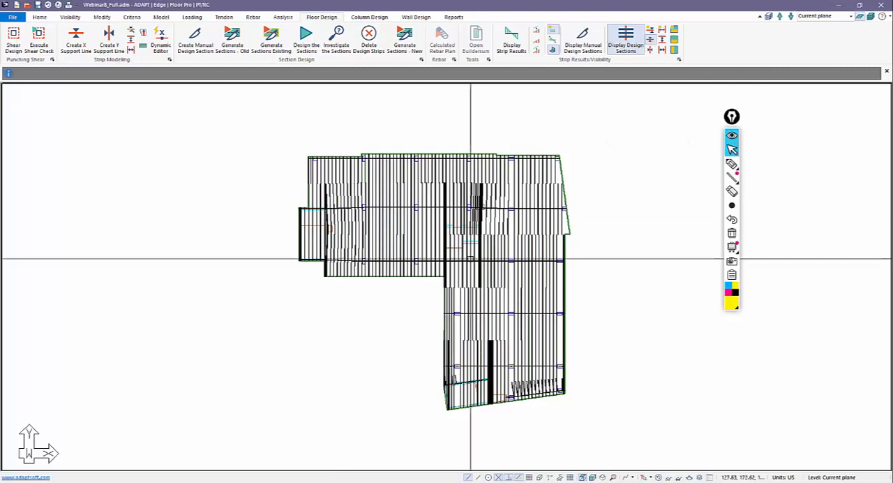
scroll(459, 265, "up", 1)
scroll(448, 267, "down", 2)
scroll(318, 273, "up", 1)
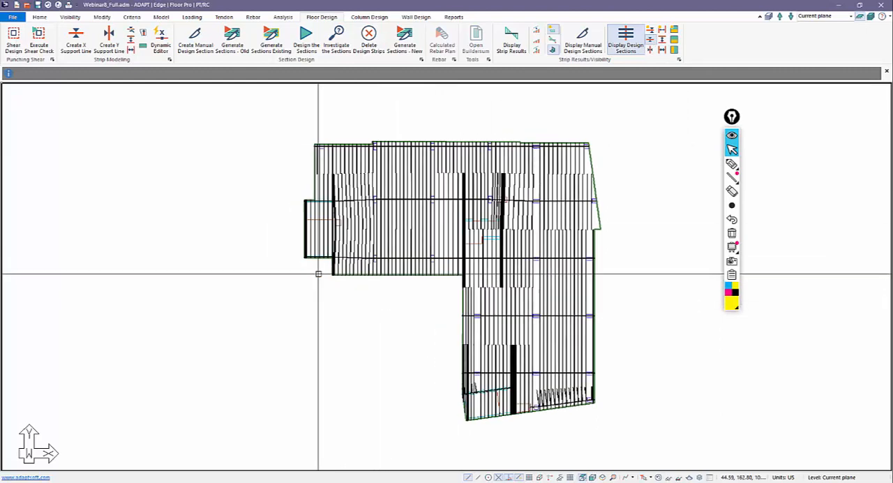
left_click(306, 224)
scroll(309, 230, "up", 3)
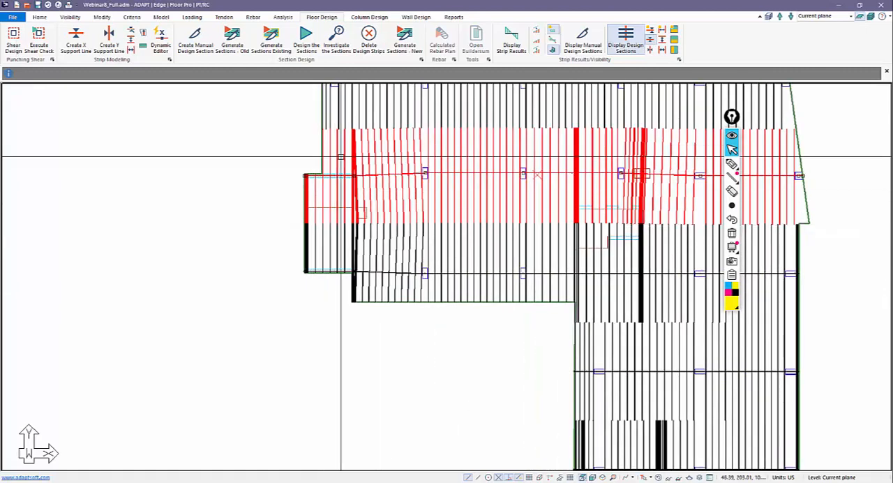
left_click(336, 231)
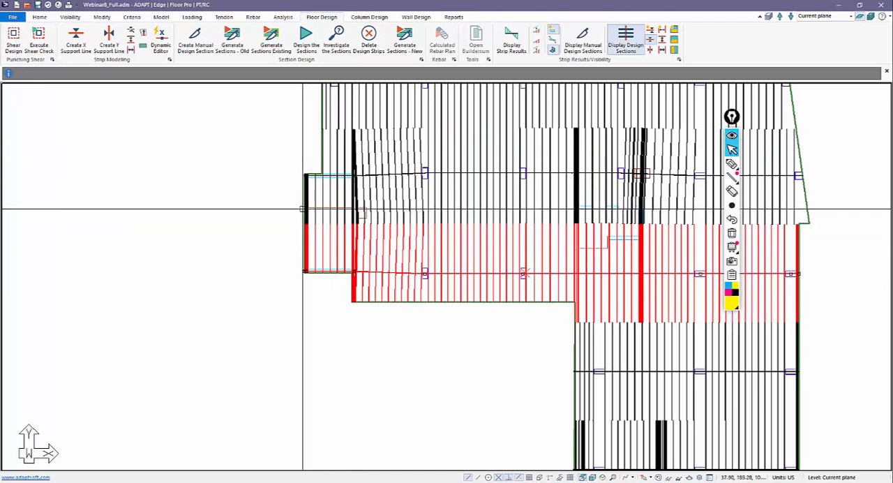
Examine the X-direction design sections around the skewed core and the slanted slab edge at the southern end of the plan.
middle_click_drag(476, 351, 387, 321)
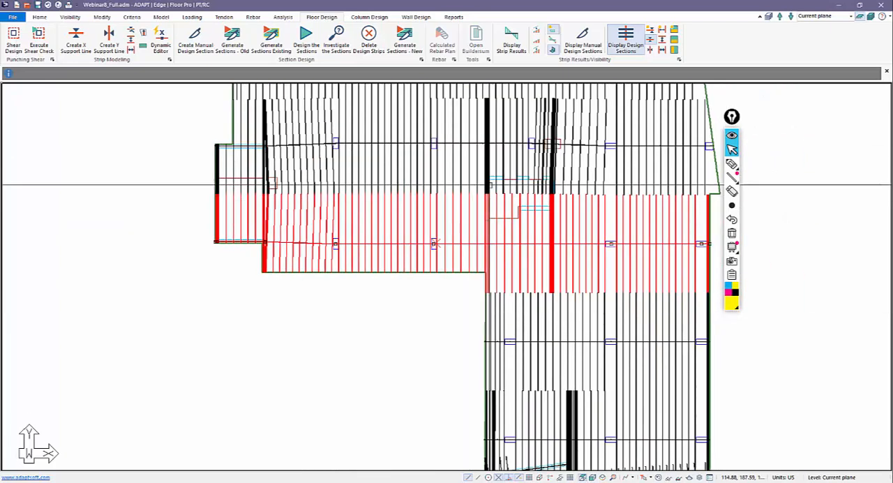
scroll(549, 203, "down", 2)
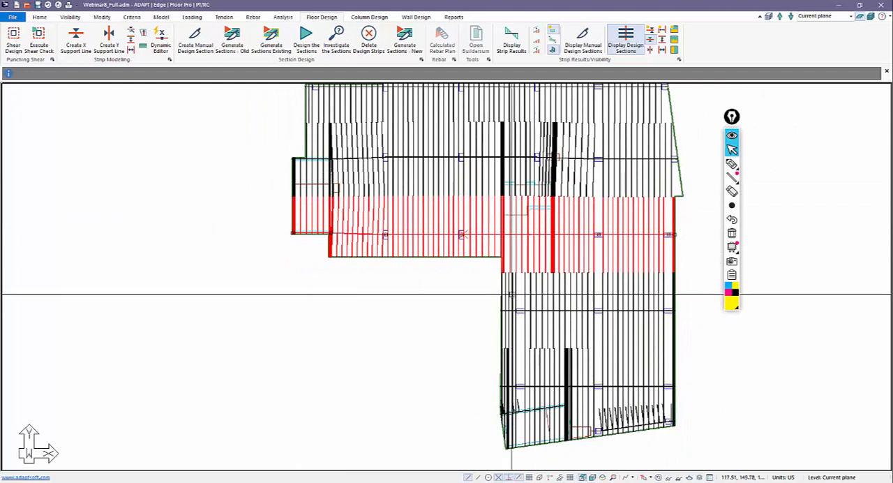
middle_click_drag(455, 362, 409, 315)
scroll(409, 315, "up", 3)
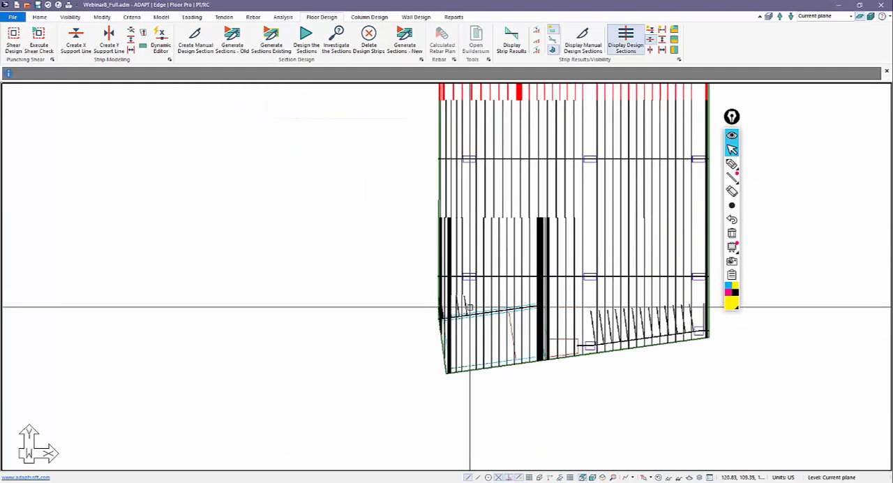
left_click(467, 309)
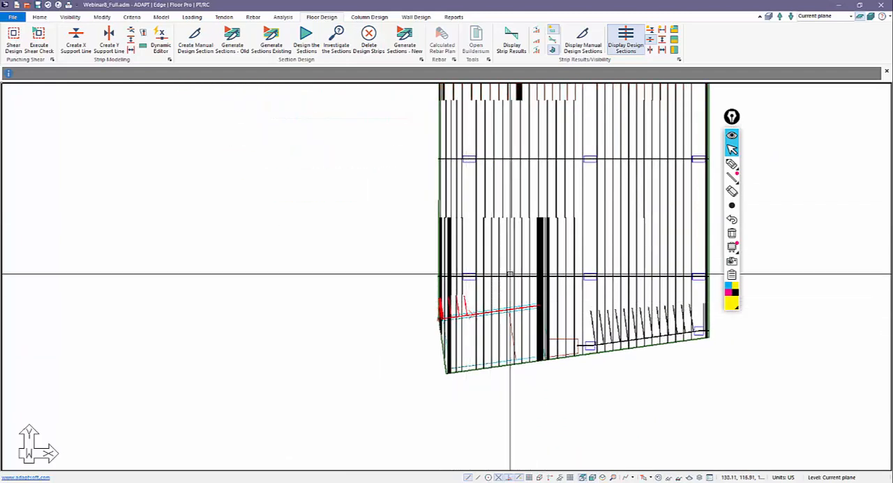
left_click(507, 349)
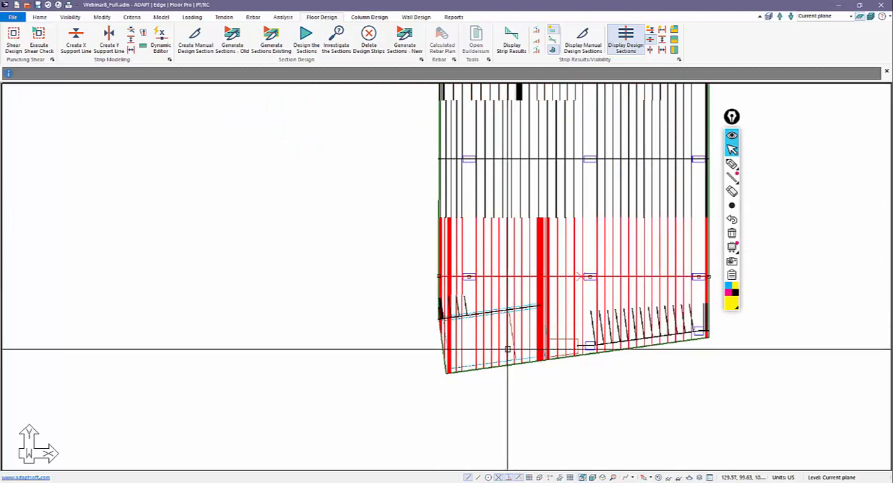
scroll(549, 300, "up", 4)
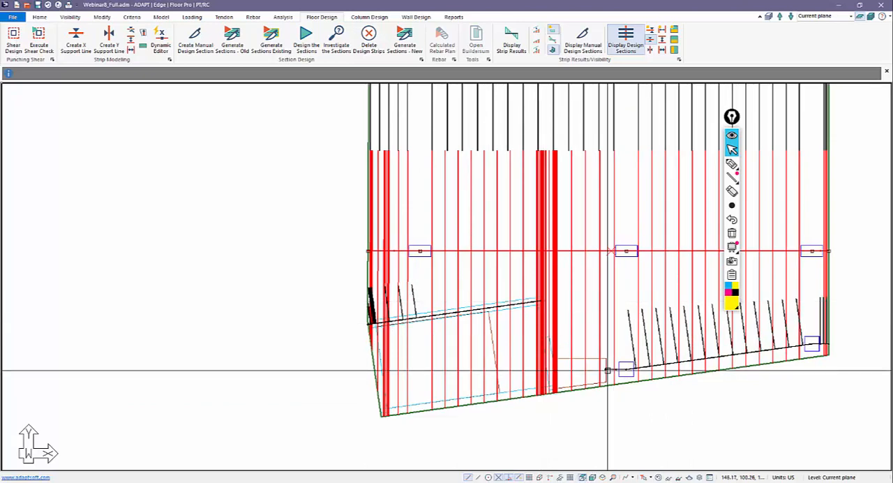
left_click(606, 405)
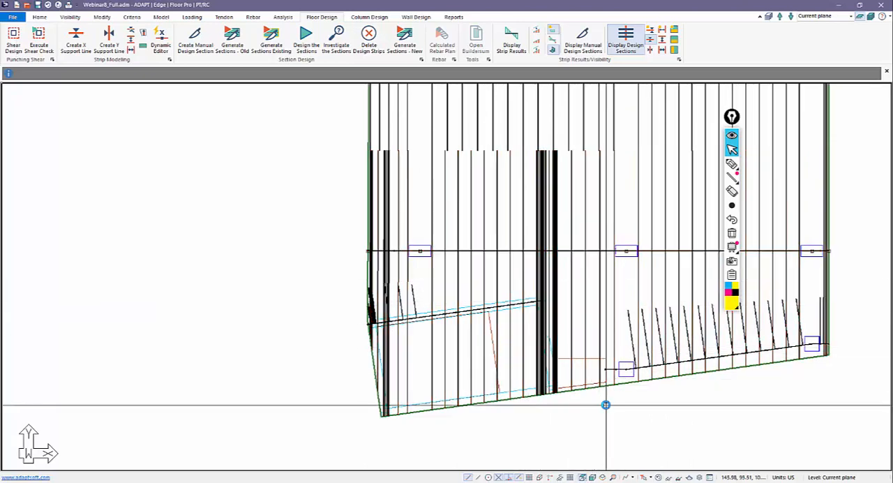
Delete all generated design strips from the slab, leaving the support lines in place.
scroll(606, 404, "down", 5)
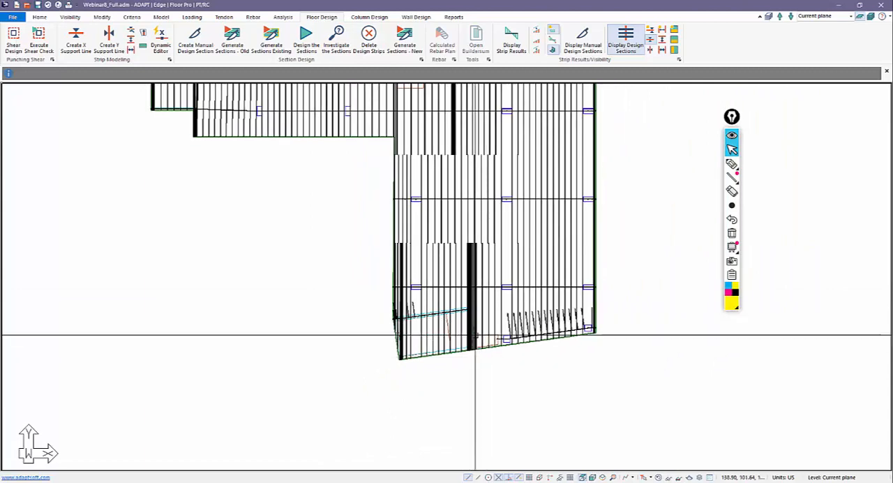
scroll(475, 335, "down", 5)
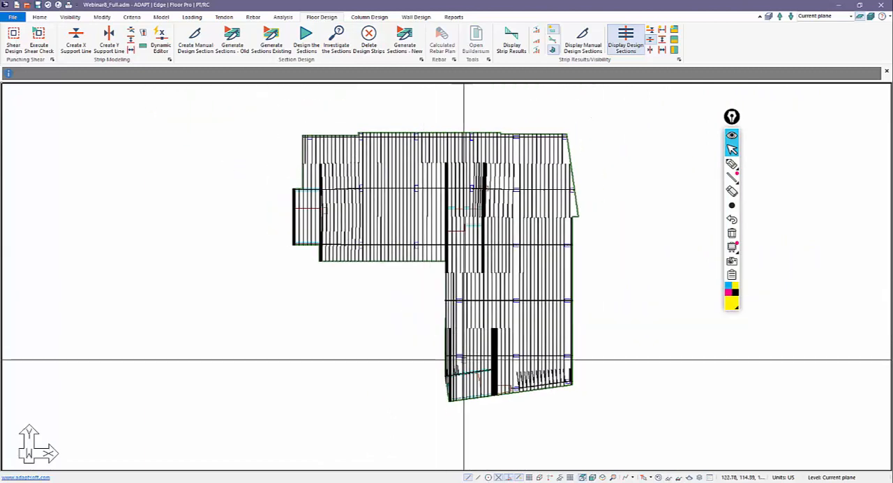
scroll(464, 361, "up", 1)
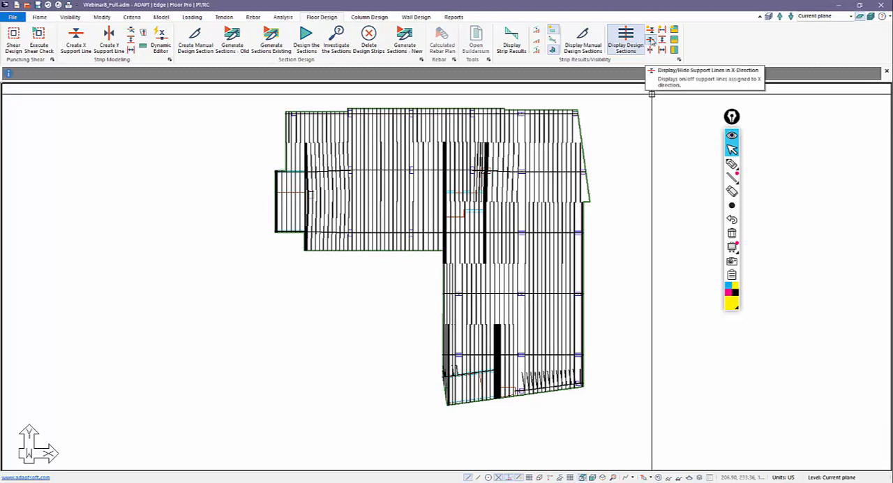
left_click(370, 38)
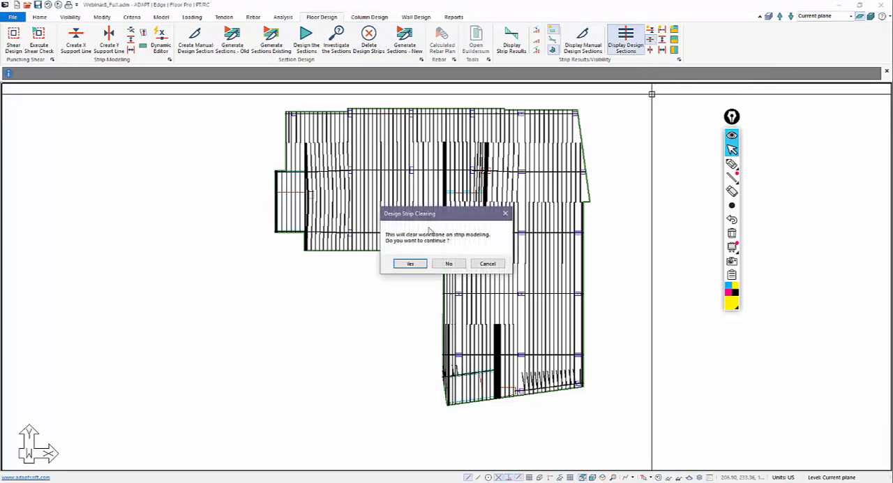
left_click(410, 264)
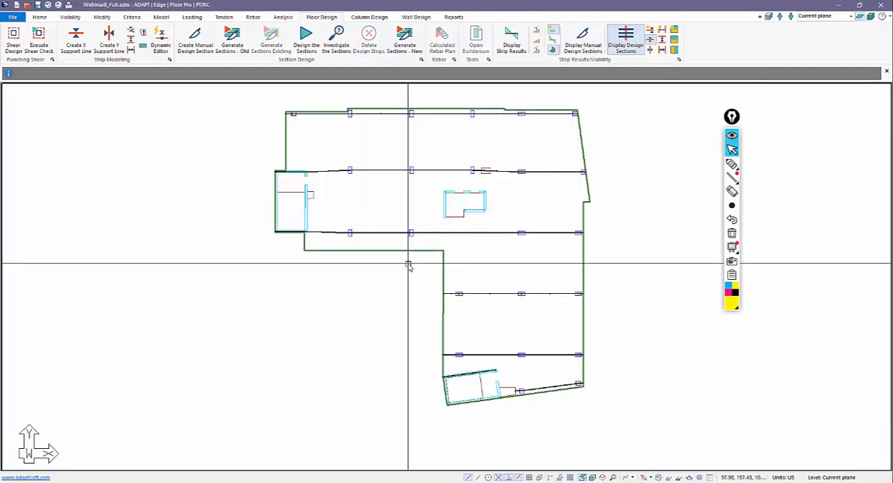
Generate the design sections with the new generation method and display only the X-direction support lines with their sections over the slab.
left_click(403, 47)
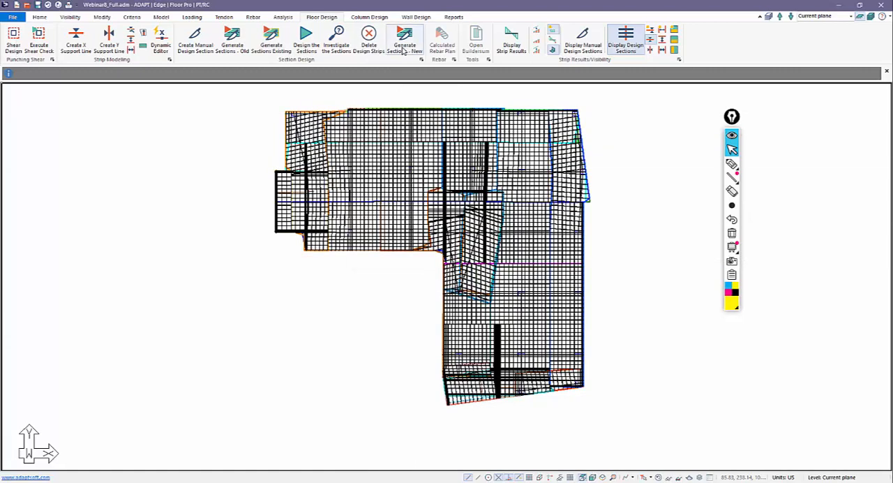
left_click(628, 41)
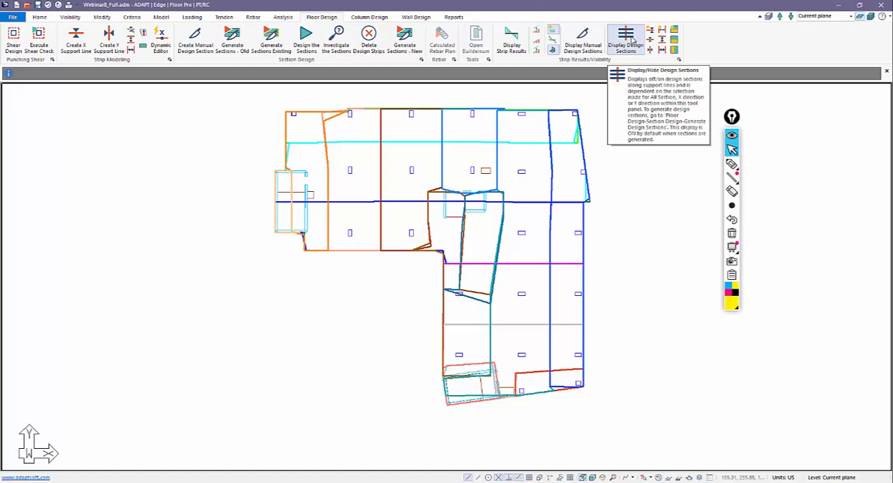
left_click(50, 17)
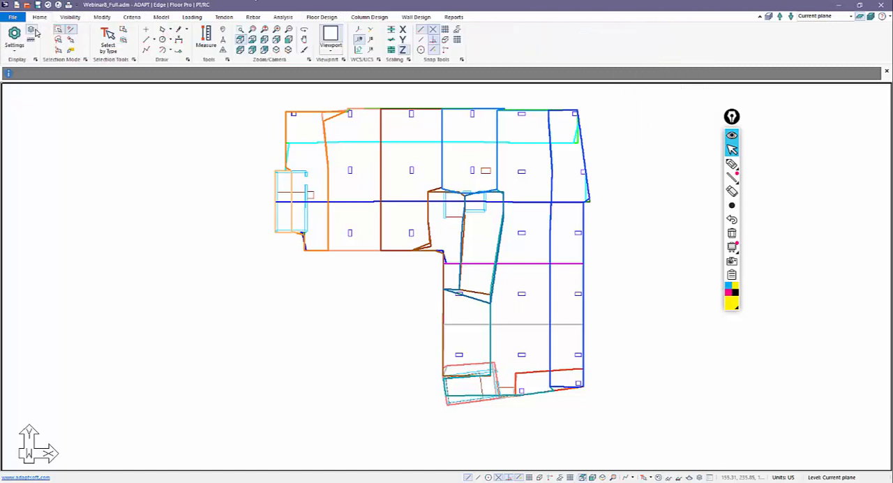
left_click(32, 30)
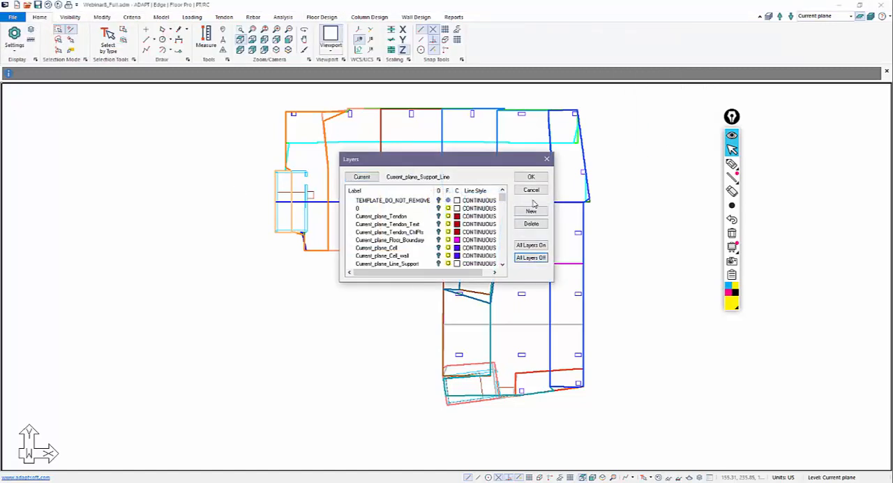
left_click(534, 178)
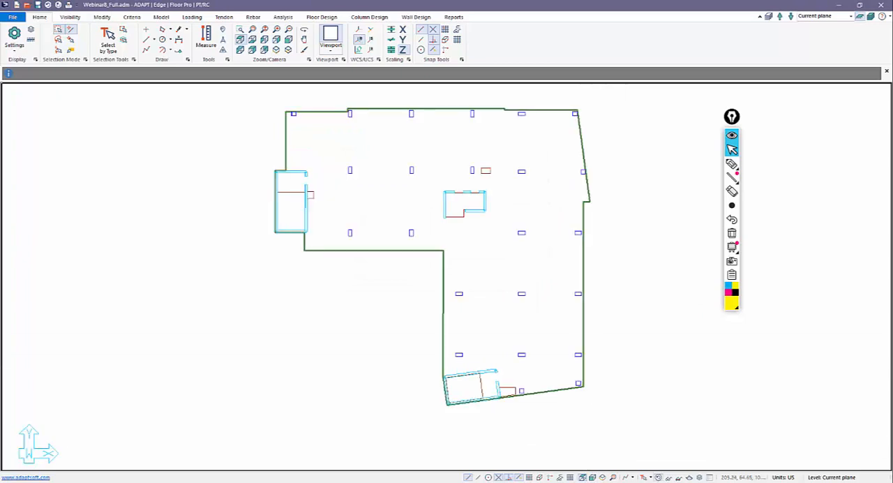
left_click(322, 16)
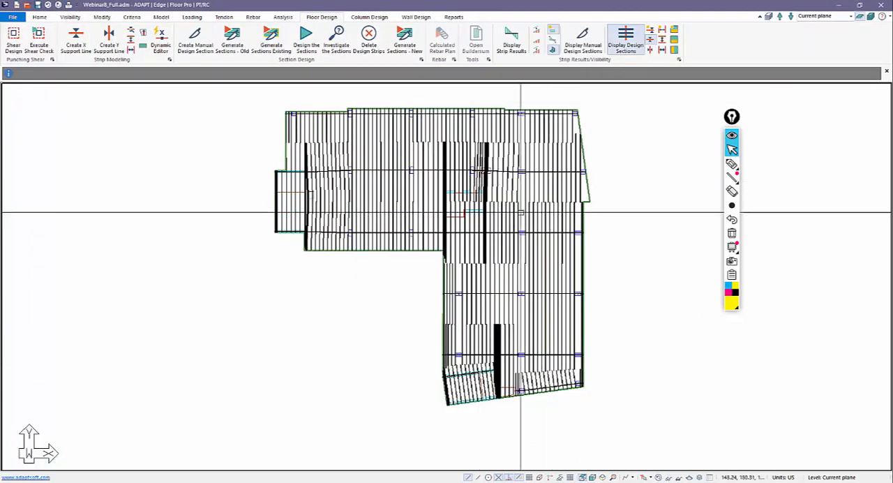
Examine the X-direction design strip of the northern support line crossing the western wall core.
scroll(285, 181, "up", 1)
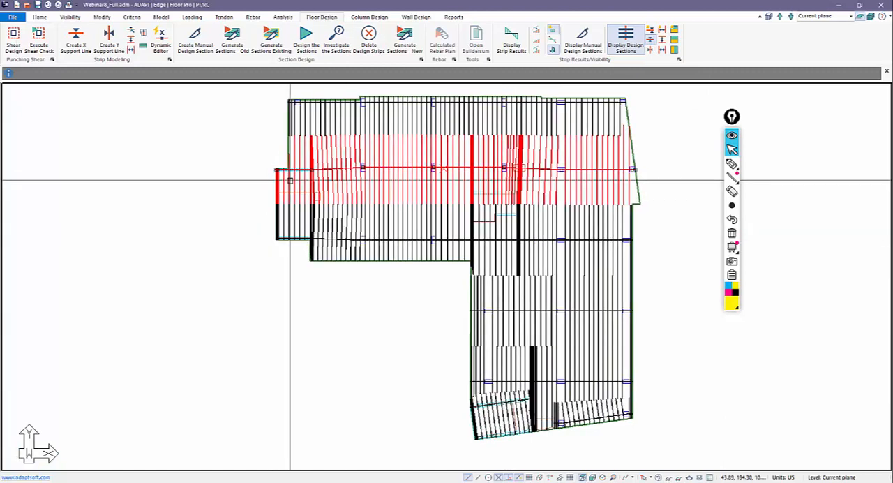
scroll(290, 187, "up", 1)
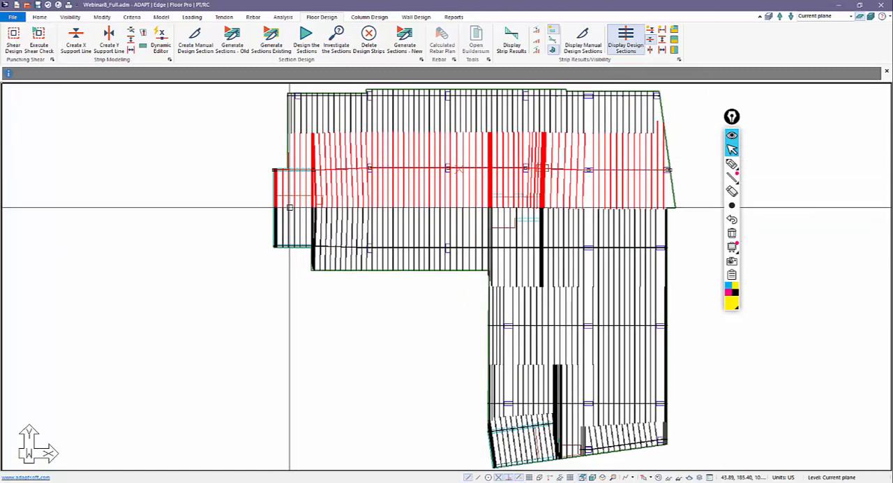
scroll(512, 318, "down", 1)
middle_click_drag(512, 321, 435, 216)
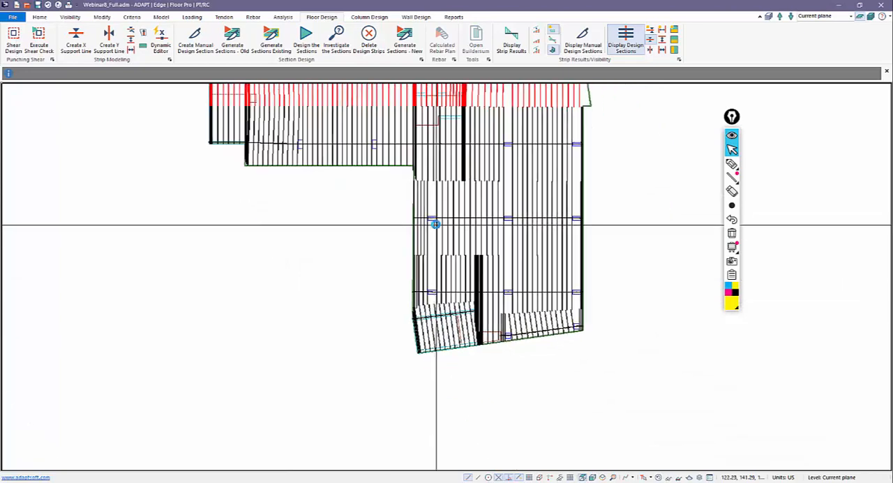
Examine the design sections of the support line along the skewed core at the southern end of the plan.
scroll(471, 286, "down", 1)
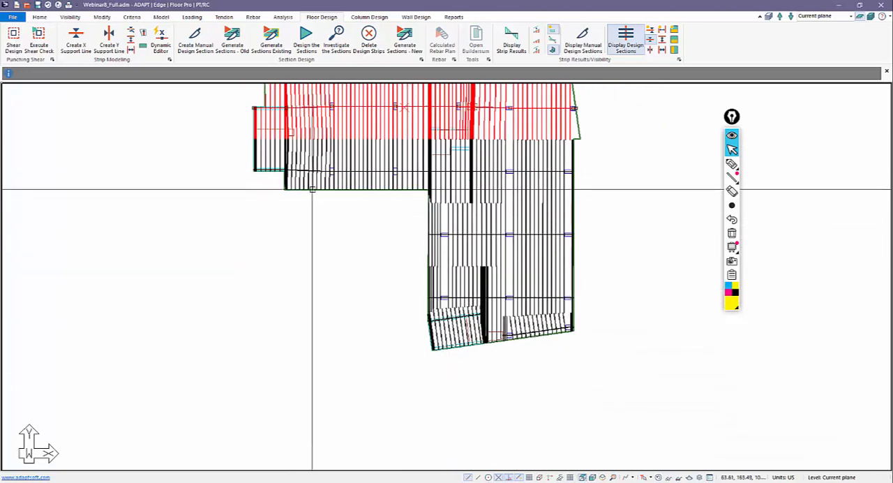
scroll(359, 302, "up", 4)
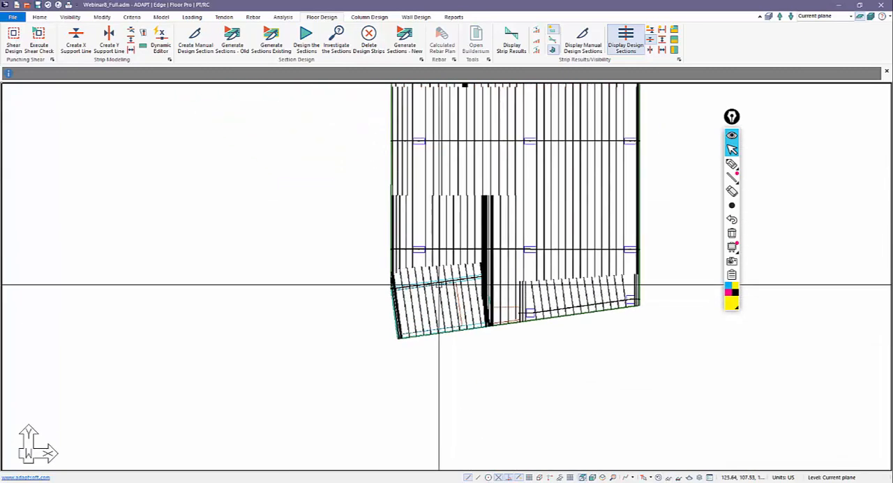
scroll(442, 278, "up", 2)
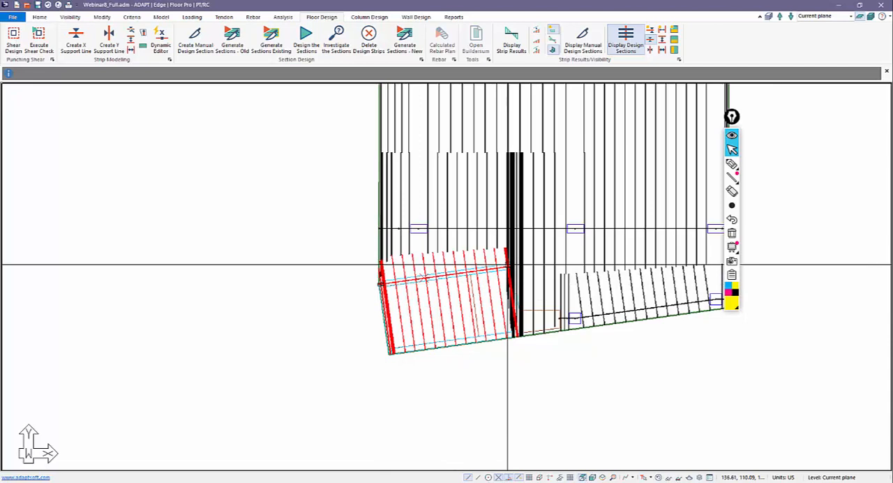
left_click(730, 166)
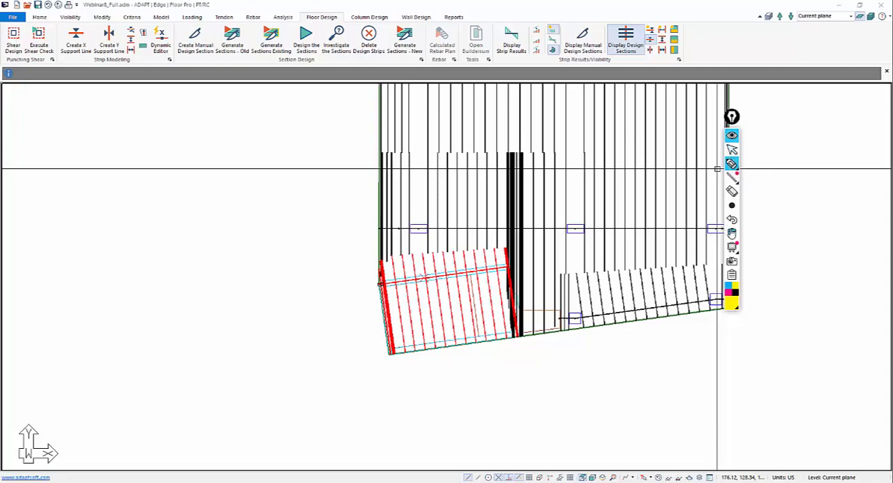
left_click(733, 149)
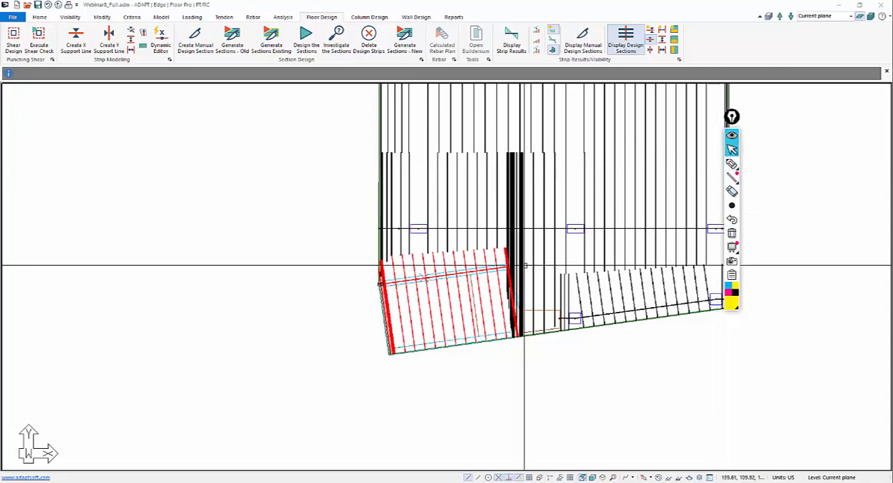
Delete all design strips generated with the new method.
scroll(522, 371, "down", 5)
scroll(459, 319, "down", 1)
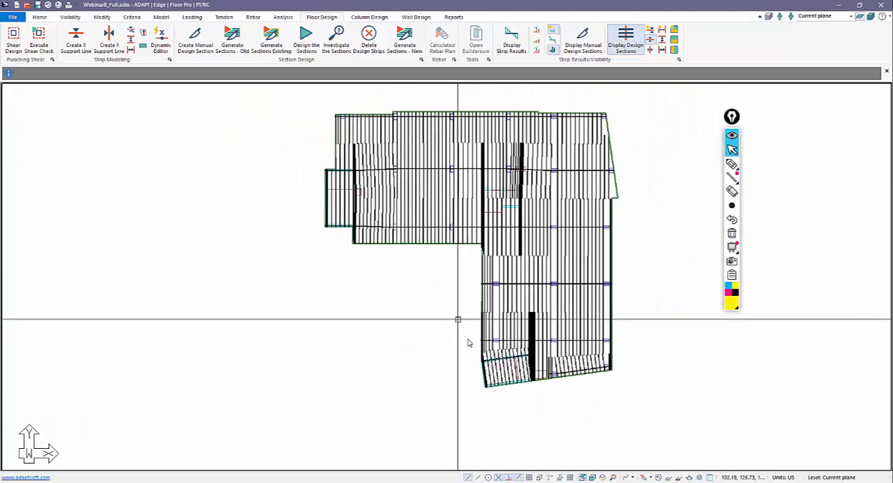
scroll(508, 303, "up", 6)
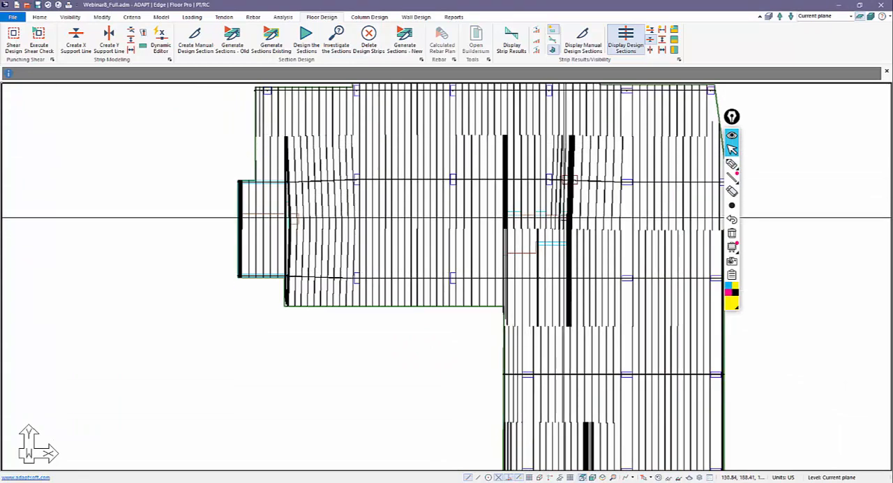
left_click(368, 36)
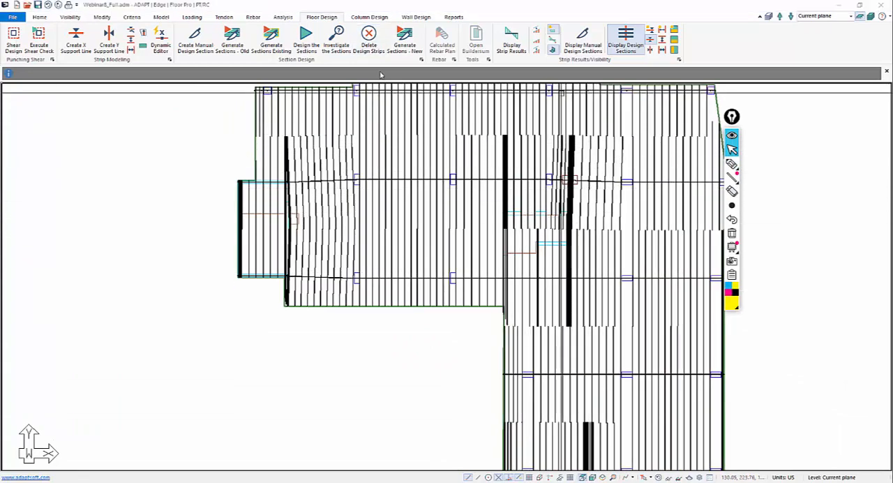
left_click(410, 263)
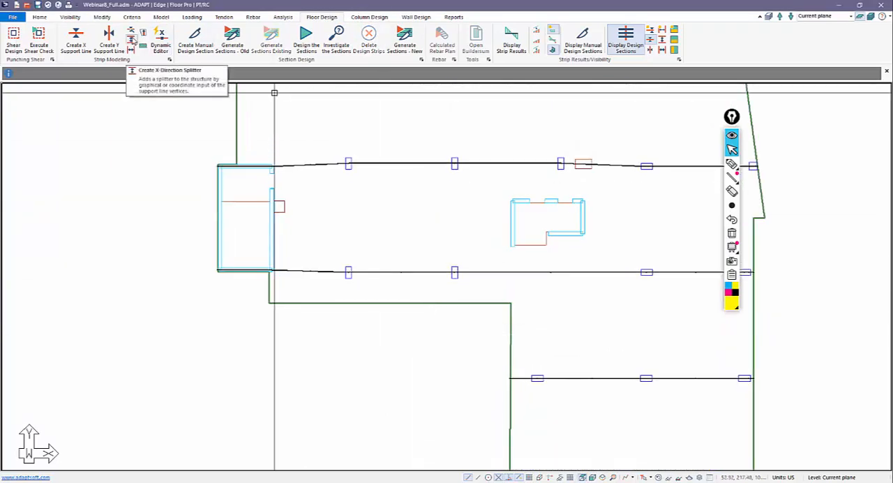
Create X-direction splitters along the central core's north wall, its stepped southern wall and the southern edge of its opening.
left_click(131, 42)
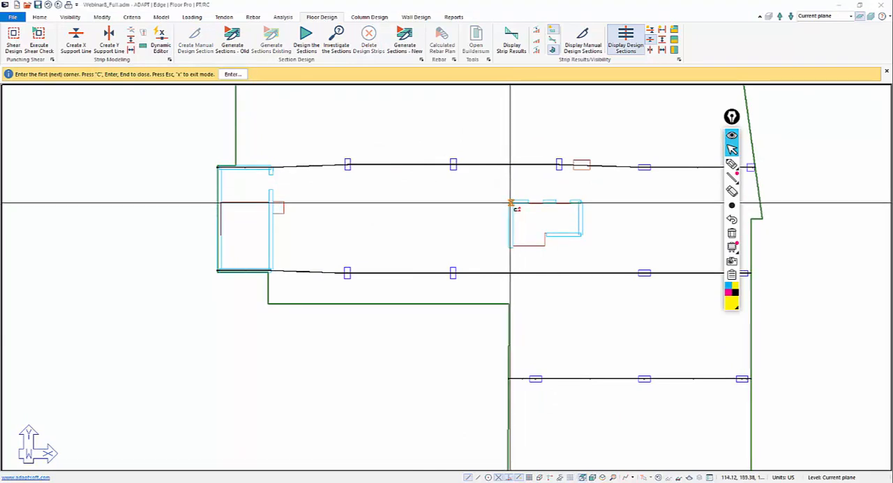
left_click(511, 203)
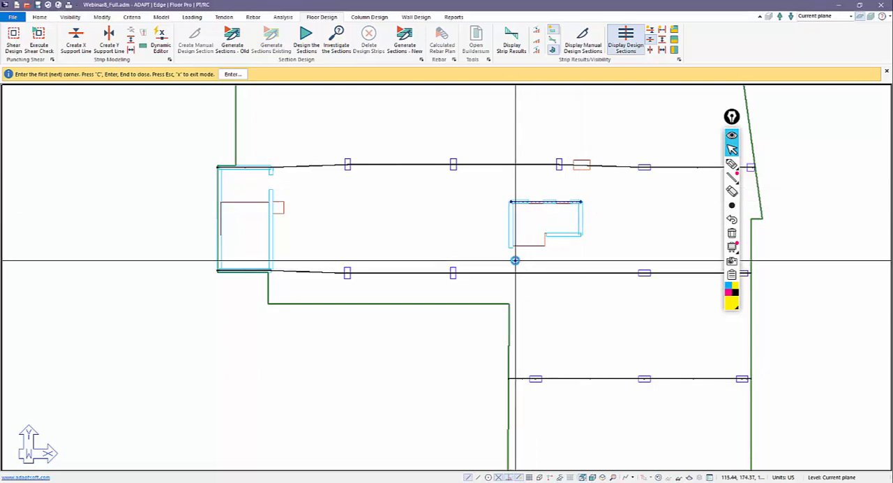
scroll(520, 255, "up", 1)
left_click(550, 228)
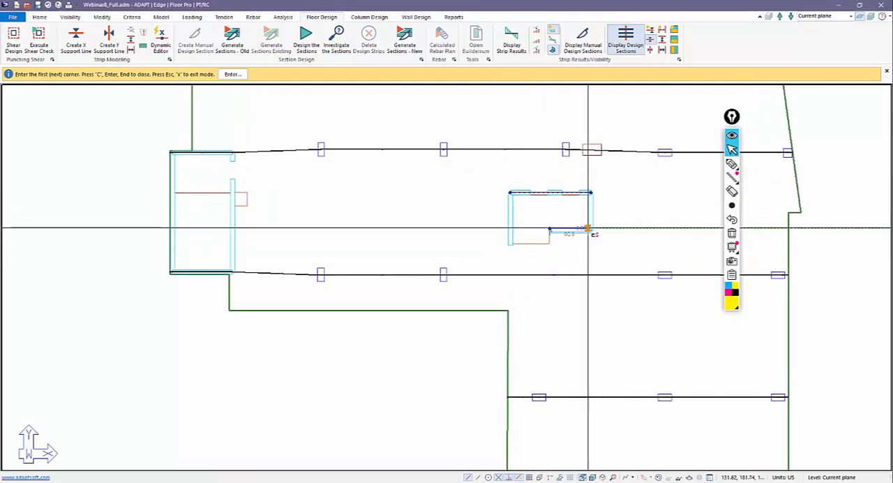
left_click(593, 228)
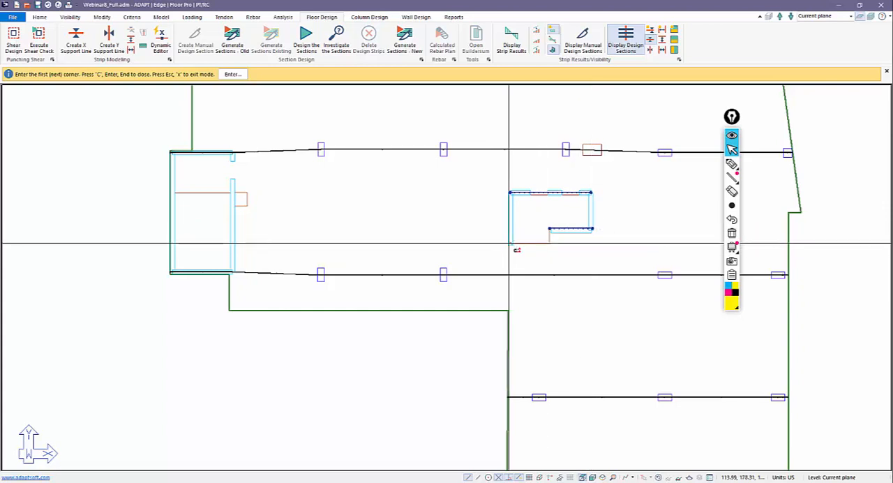
scroll(515, 221, "down", 2)
scroll(273, 195, "up", 3)
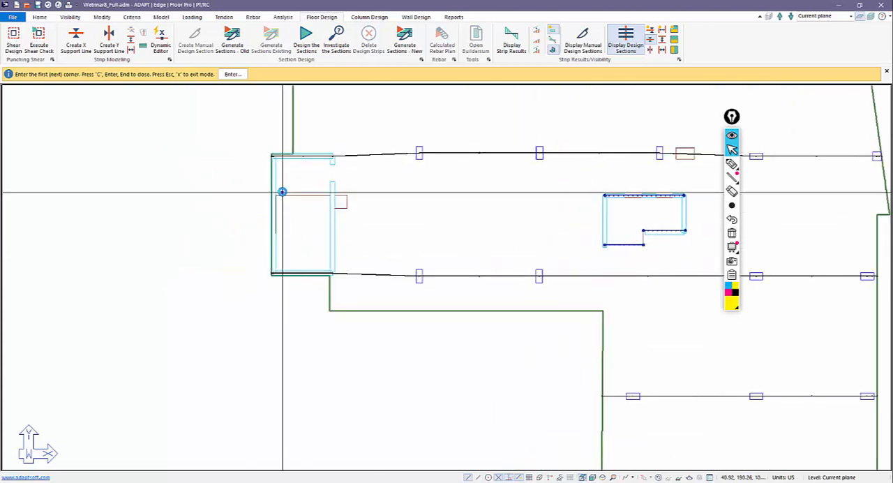
Add two X-direction splitters across the western core, one at the opening's northern edge and one along its southern wall.
left_click(269, 196)
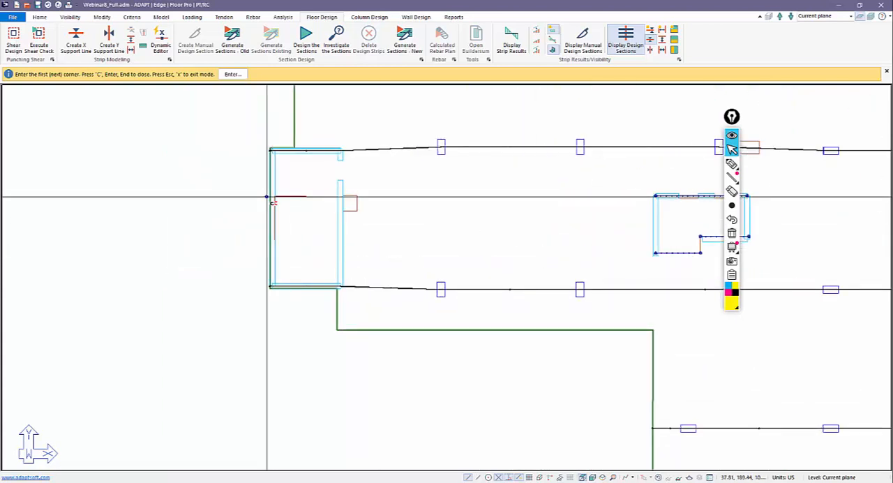
left_click(357, 196)
scroll(273, 269, "down", 1)
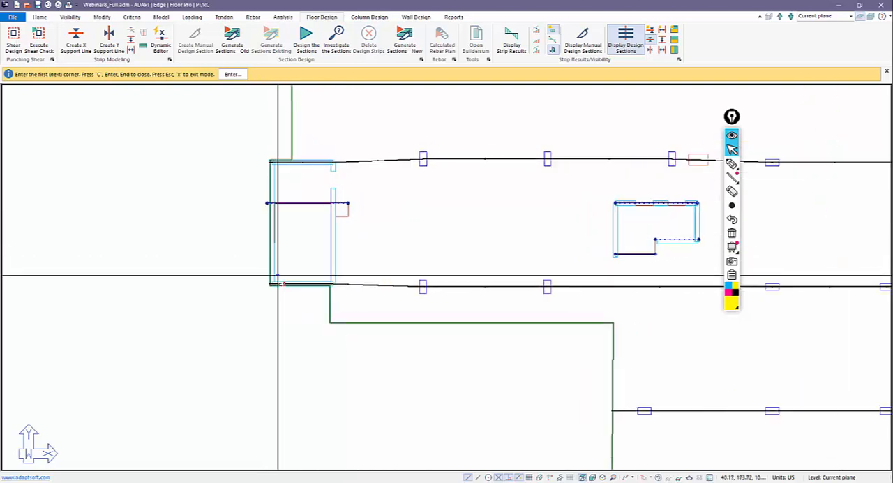
scroll(269, 242, "down", 3)
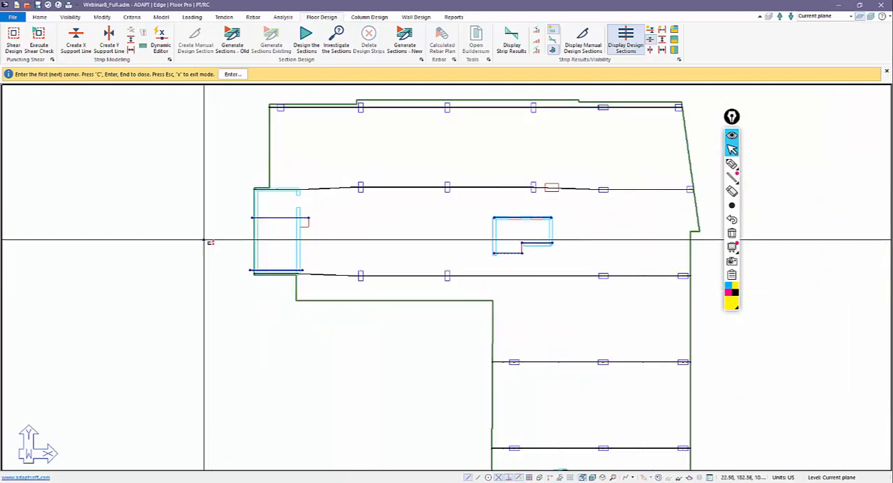
Finish placing the splitters and generate the design sections again for the whole slab.
scroll(464, 253, "up", 5)
scroll(487, 313, "down", 3)
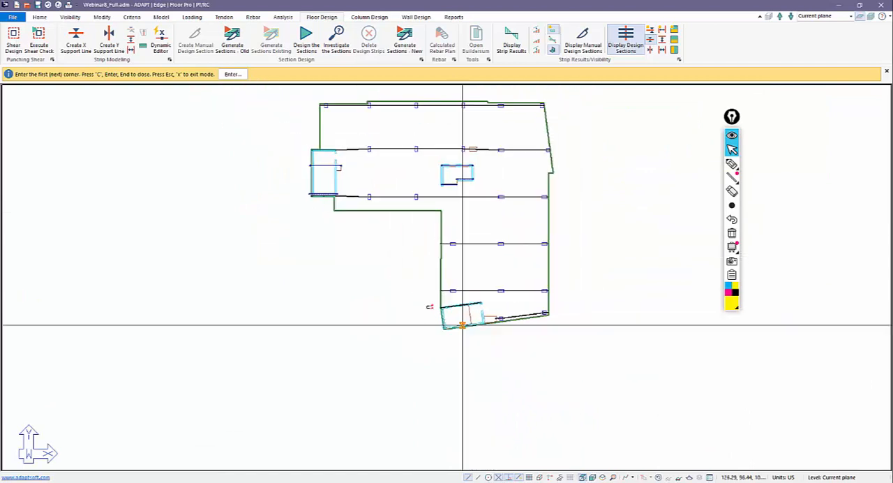
scroll(422, 300, "up", 1)
right_click(283, 134)
left_click(300, 142)
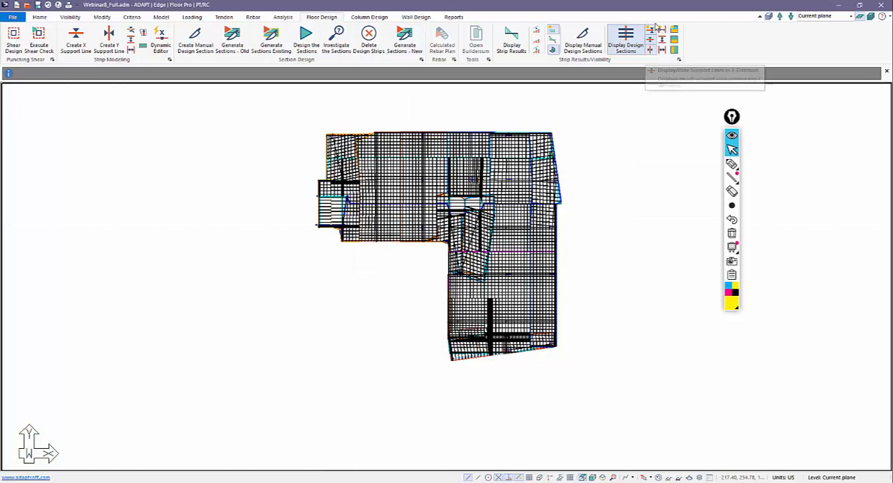
Turn off all layers, then restore the structural components and display only the X-direction support lines with their design sections.
left_click(651, 40)
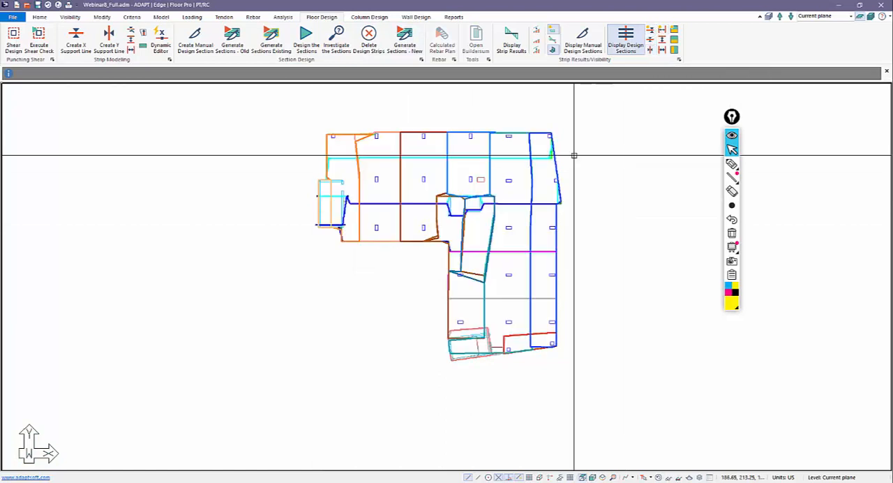
left_click(39, 17)
left_click(31, 29)
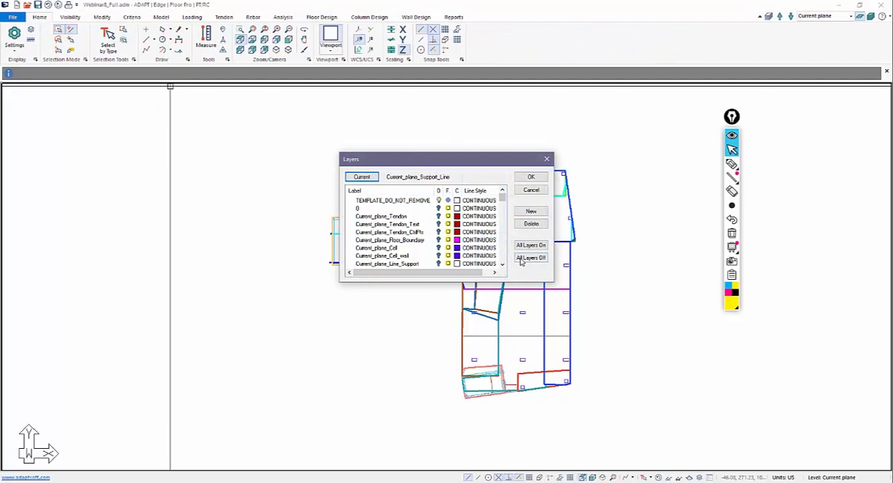
left_click(531, 257)
left_click(531, 177)
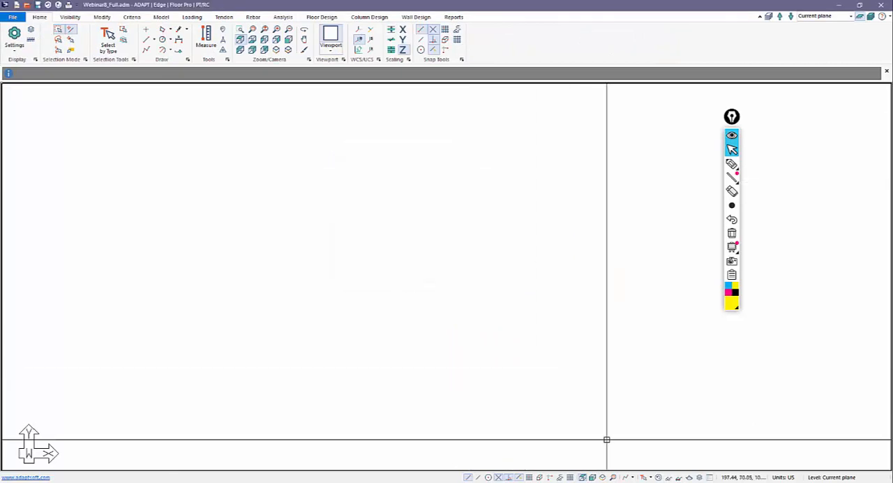
left_click(657, 478)
scroll(586, 425, "up", 1)
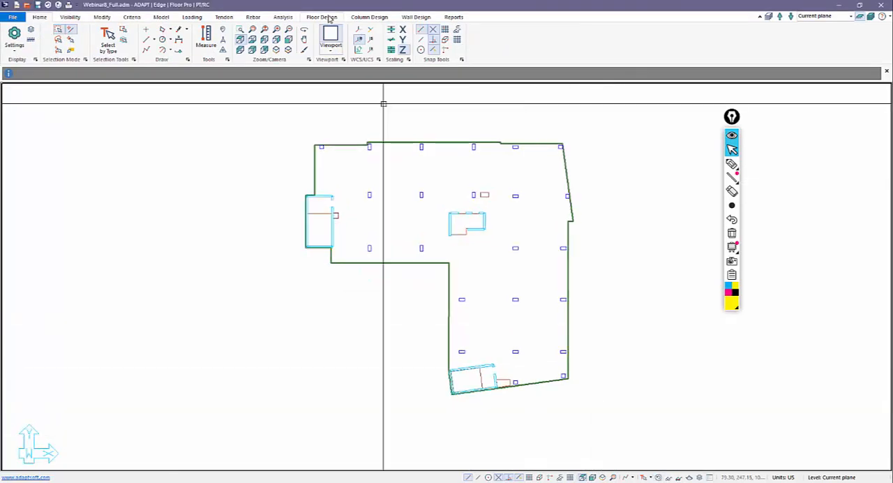
left_click(322, 16)
left_click(642, 44)
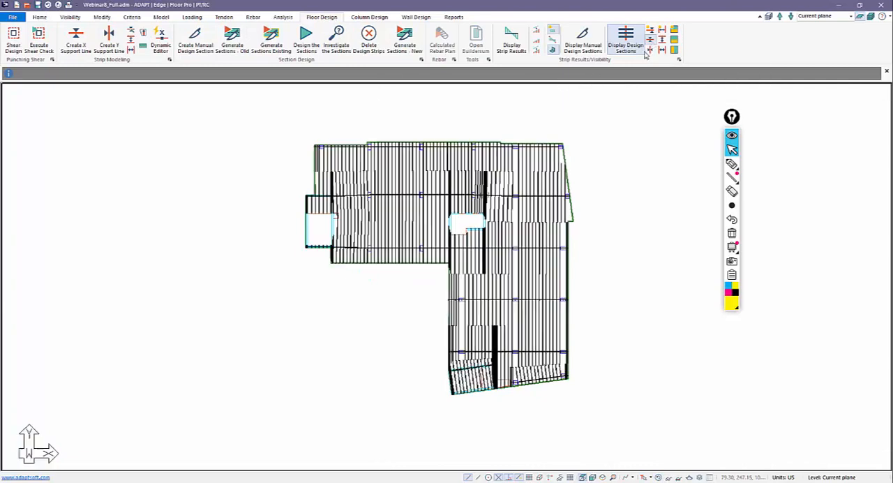
Examine how the X-direction design sections stop at the splitters around the western and central cores.
scroll(317, 200, "up", 5)
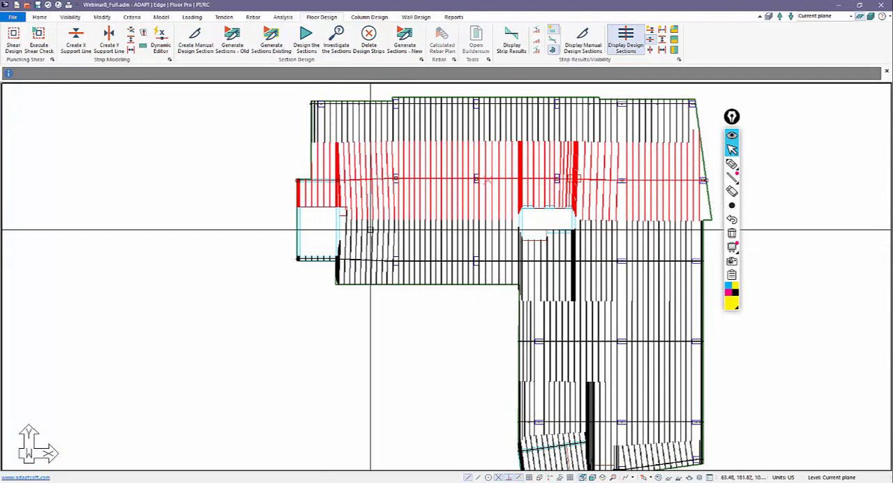
middle_click_drag(542, 234, 541, 229)
scroll(504, 273, "down", 4)
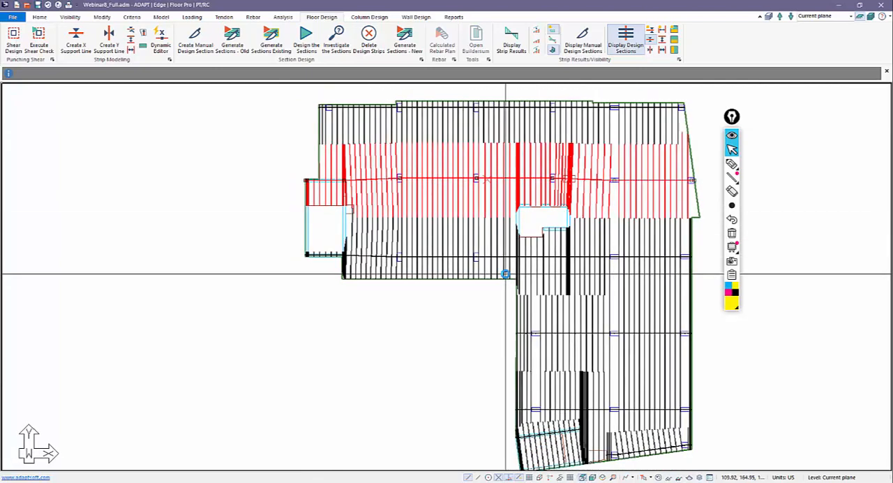
Examine the X-direction design sections toward the slab's southern end and around the angled southern core.
middle_click_drag(513, 356, 490, 343)
scroll(536, 401, "up", 4)
scroll(523, 429, "up", 2)
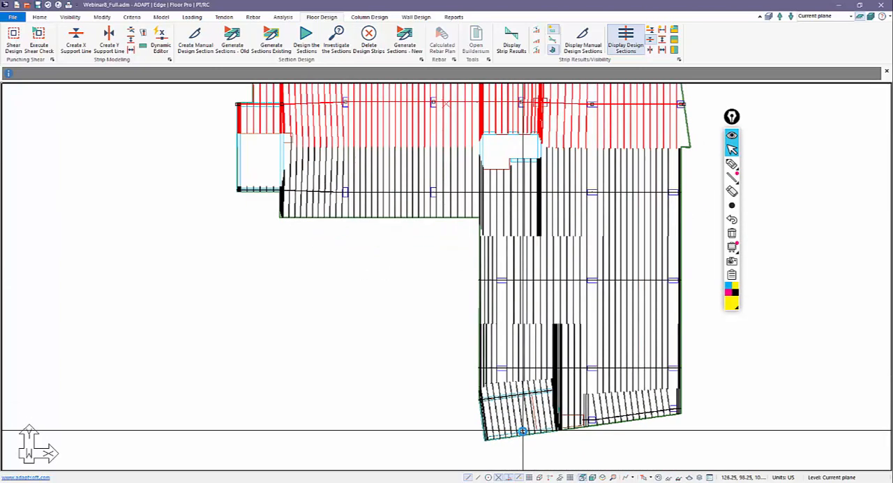
scroll(520, 433, "down", 3)
left_click(420, 313)
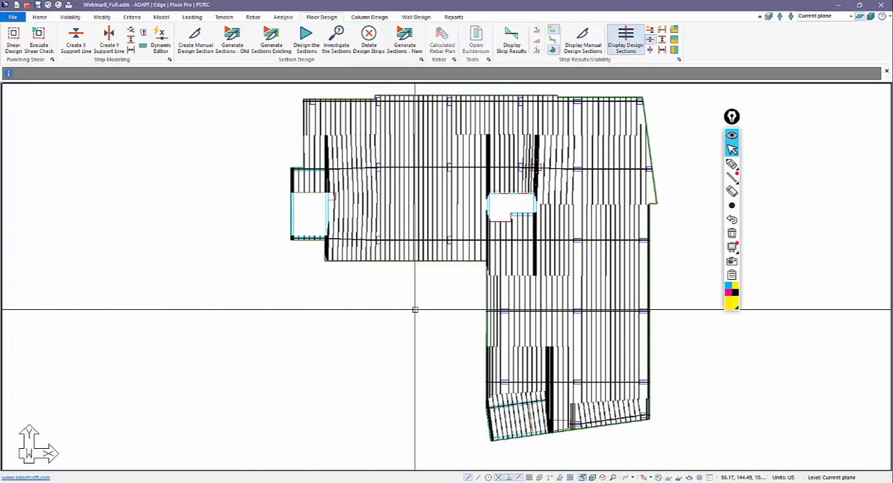
Display the Y-direction support lines with their design sections and examine the strips around the central and southern cores.
left_click(651, 49)
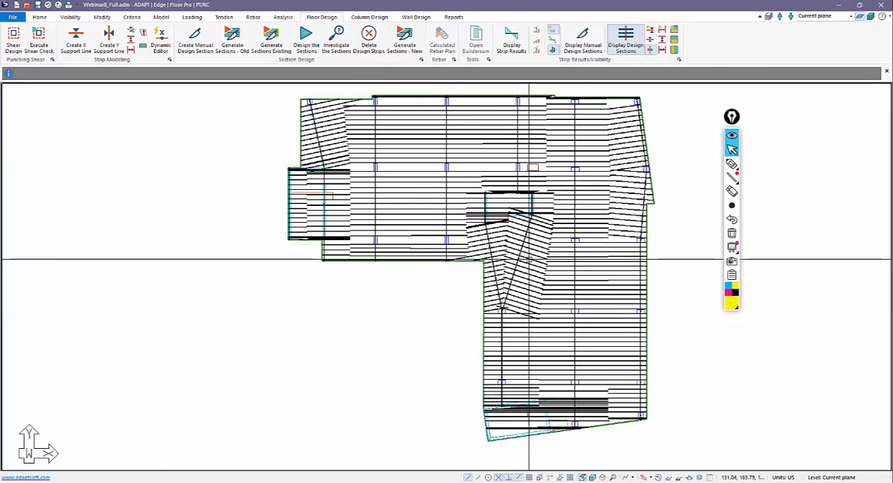
scroll(491, 253, "up", 1)
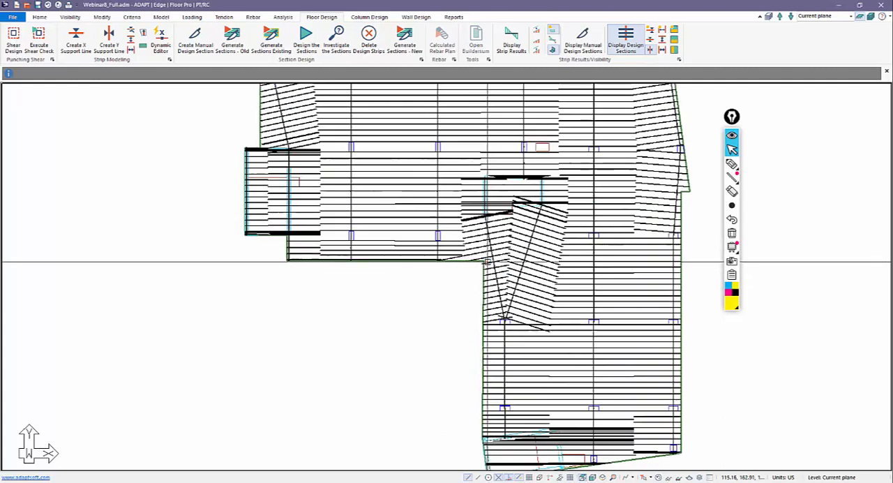
scroll(491, 253, "down", 1)
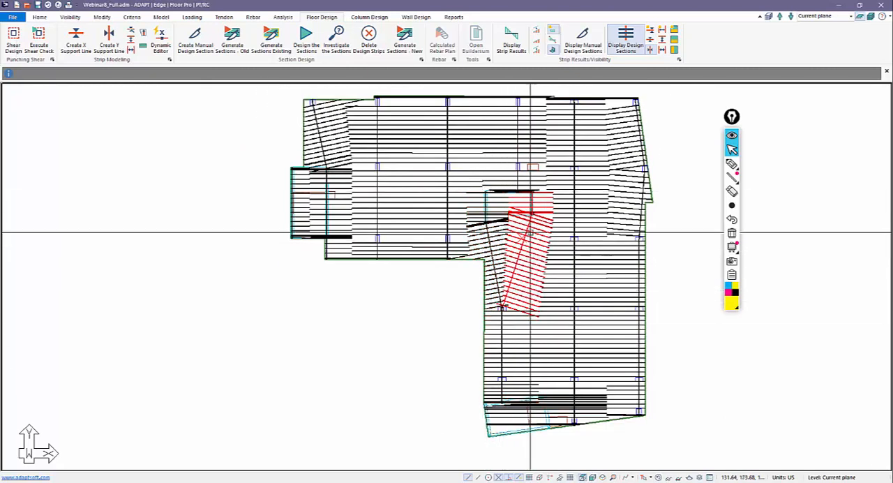
middle_click_drag(450, 393, 430, 373)
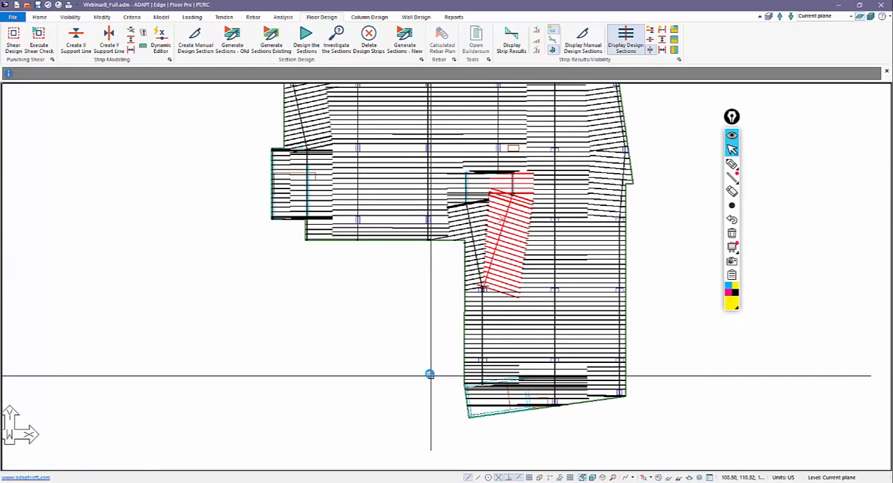
scroll(485, 402, "up", 4)
scroll(489, 395, "up", 1)
scroll(503, 416, "up", 1)
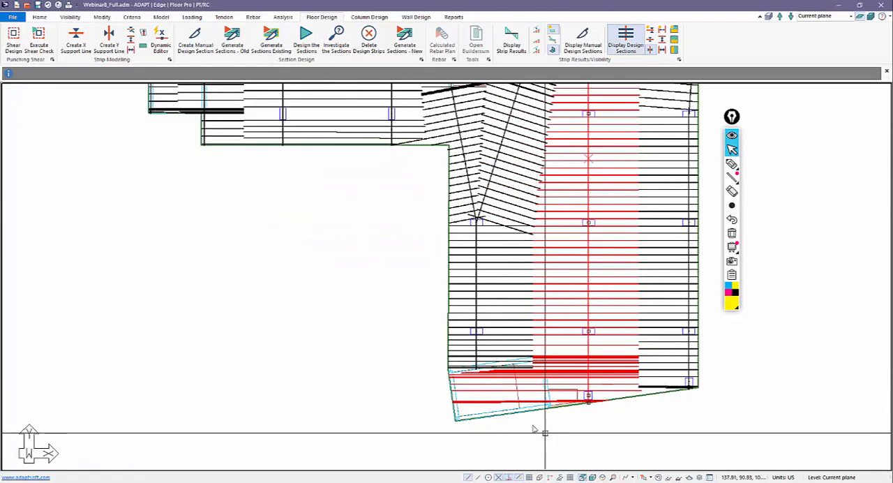
middle_click_drag(546, 433, 501, 401)
scroll(522, 385, "down", 1)
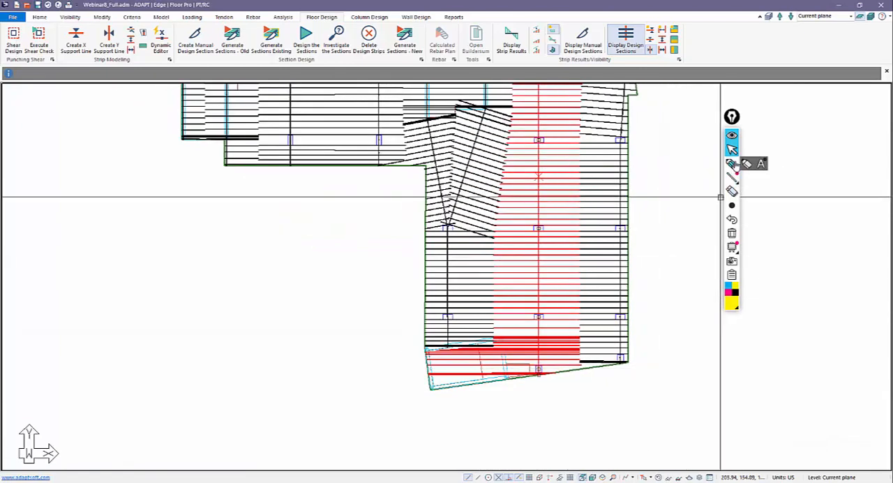
Highlight the Y-direction sections running into the southern core and the line where a splitter belongs, and clear the marks.
left_click(732, 163)
left_click_drag(584, 355, 423, 360)
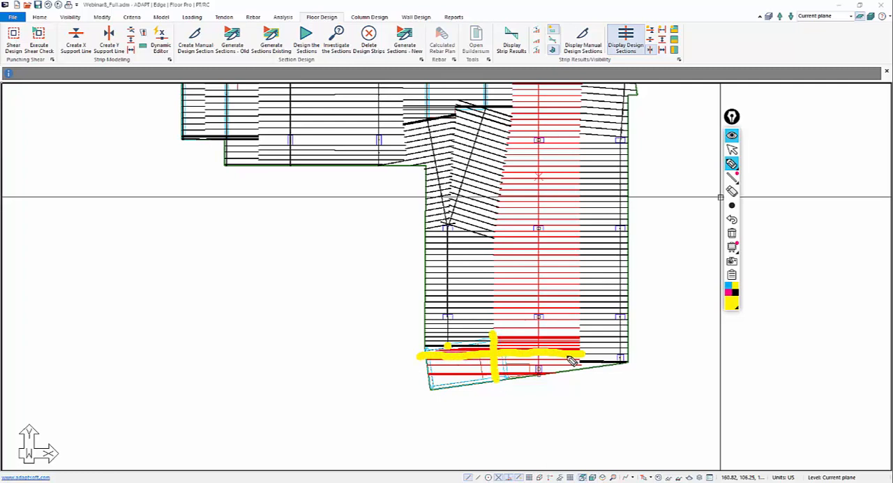
left_click(734, 235)
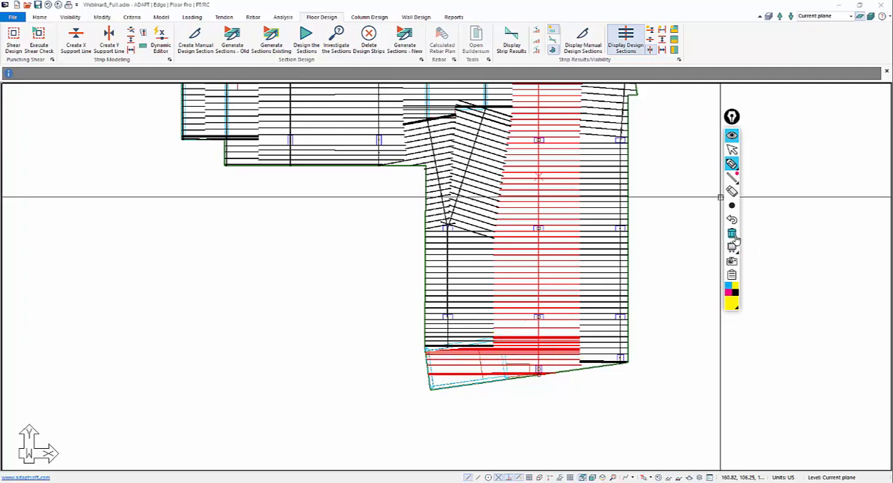
left_click(733, 149)
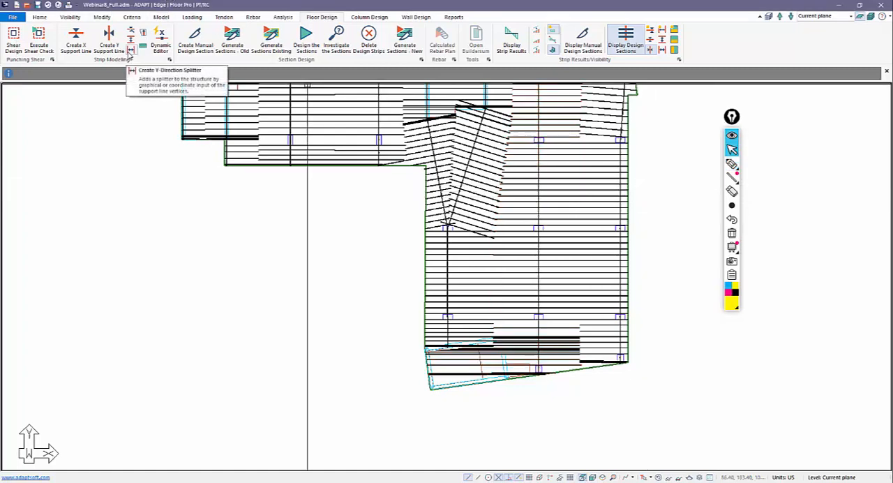
Add a Y-direction splitter near the southern core's eastern wall, from north of the core to just past the southern slab edge.
left_click(130, 51)
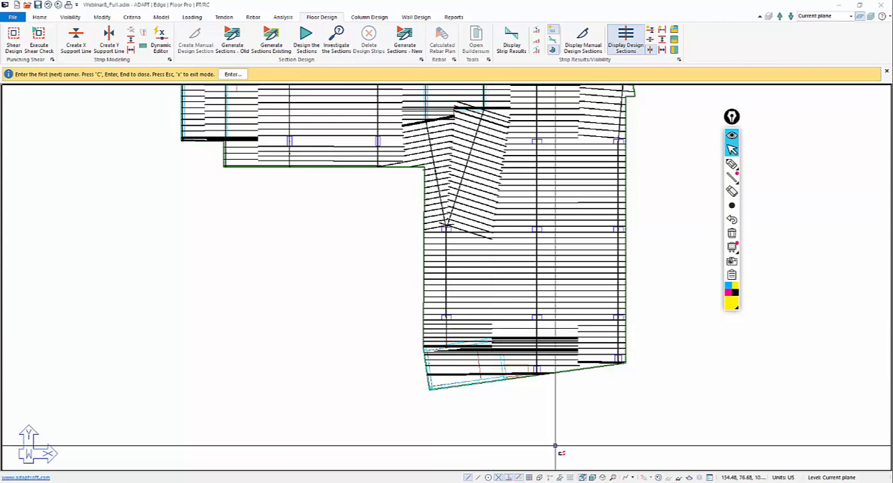
scroll(510, 409, "up", 4)
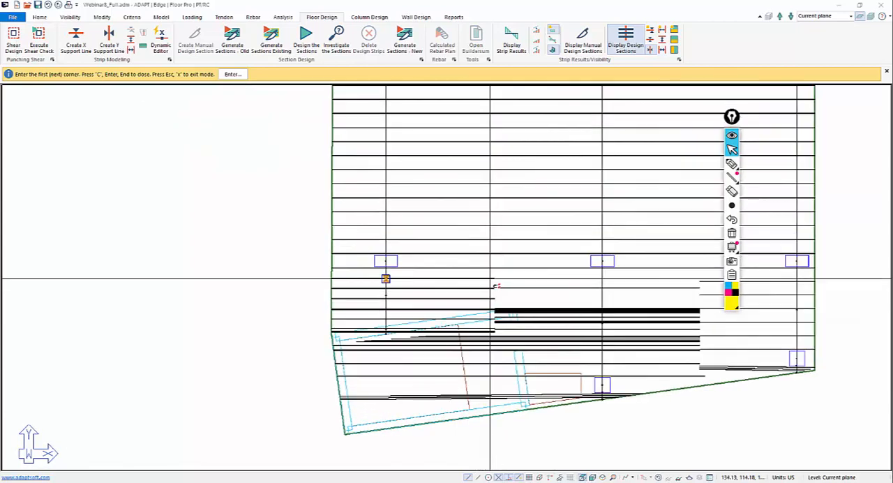
left_click(493, 282)
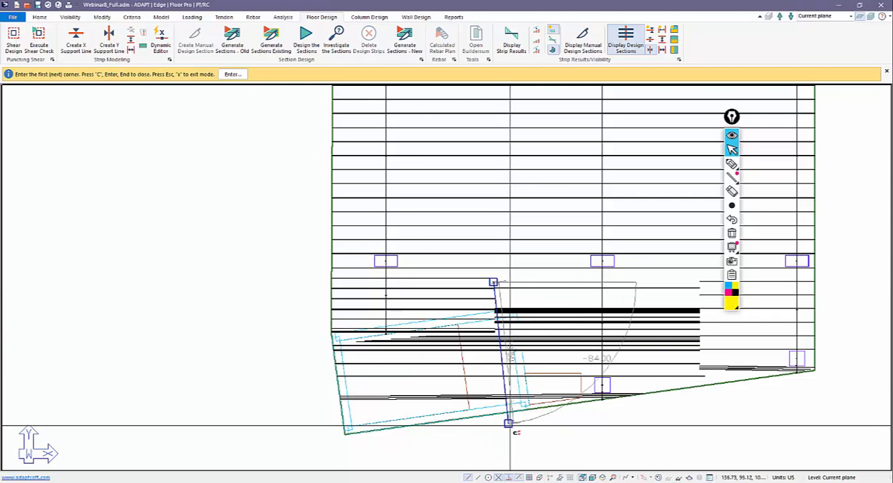
scroll(510, 425, "down", 4)
right_click(302, 340)
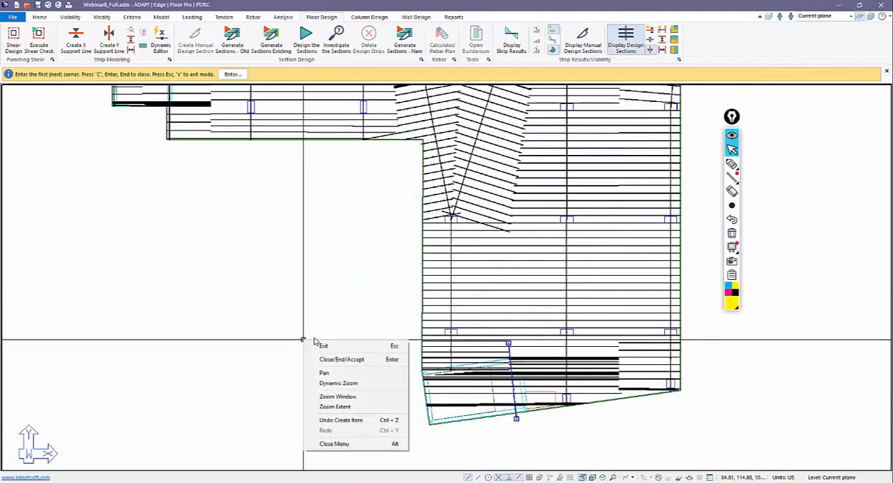
left_click(323, 345)
Generate the design sections again with the new method and display only the Y-direction ones.
scroll(405, 231, "down", 1)
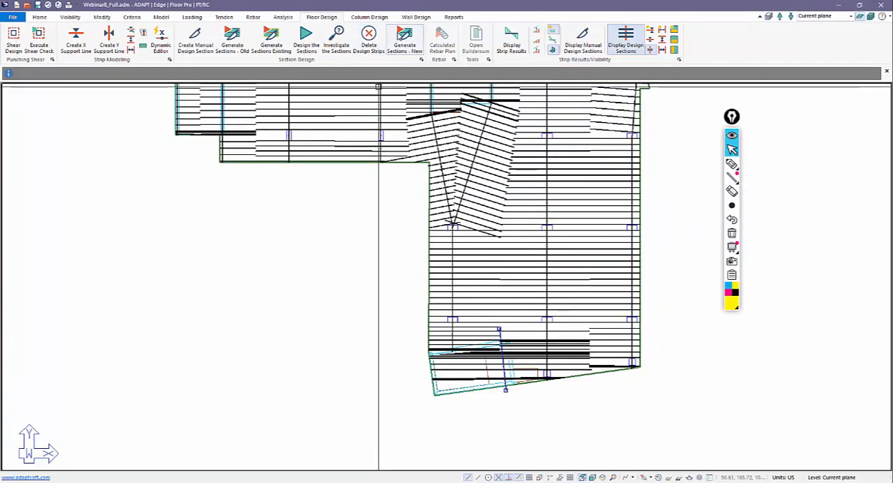
left_click(402, 38)
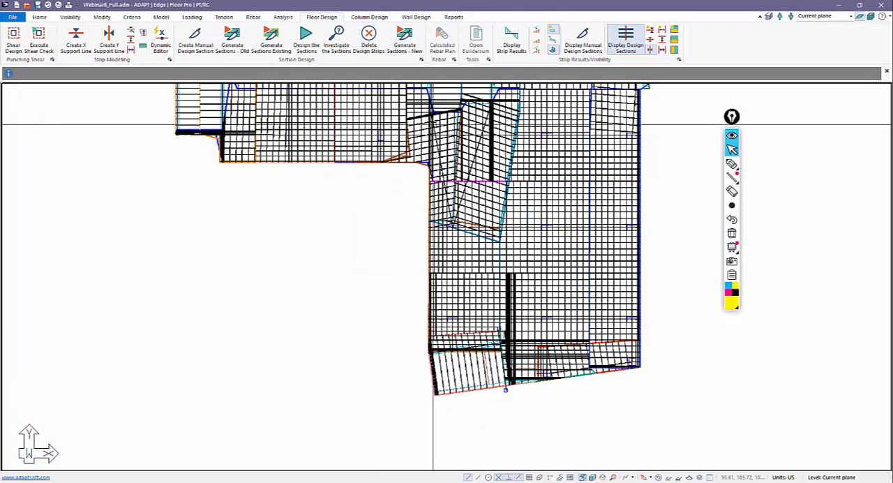
left_click(650, 51)
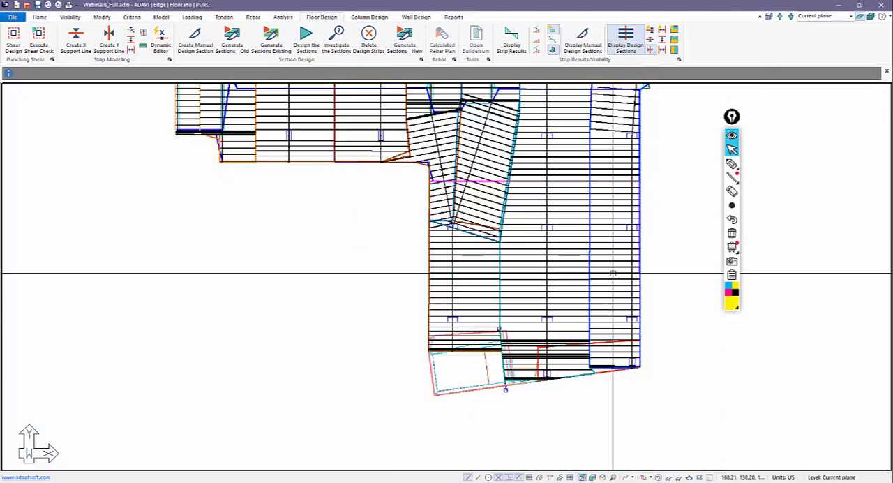
Examine how the Y-direction strips on both sides of the southern core's splitter are cut, and review the whole slab.
scroll(520, 367, "up", 2)
left_click(521, 333)
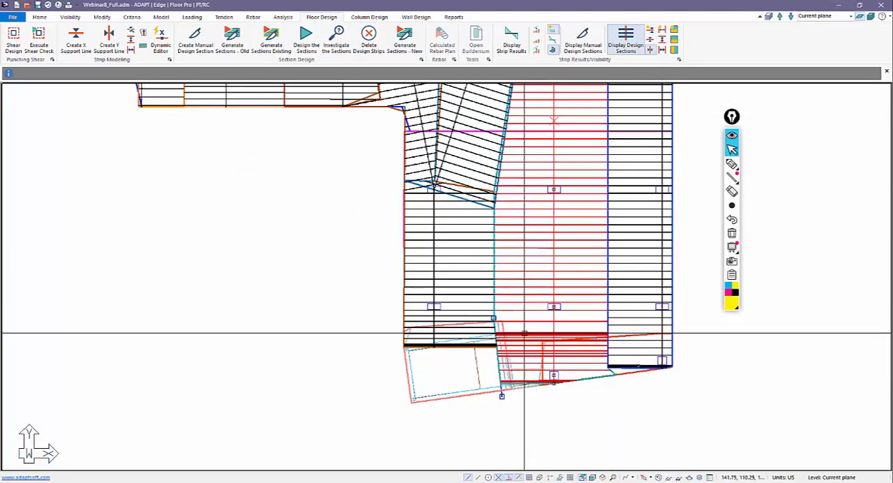
left_click(453, 333)
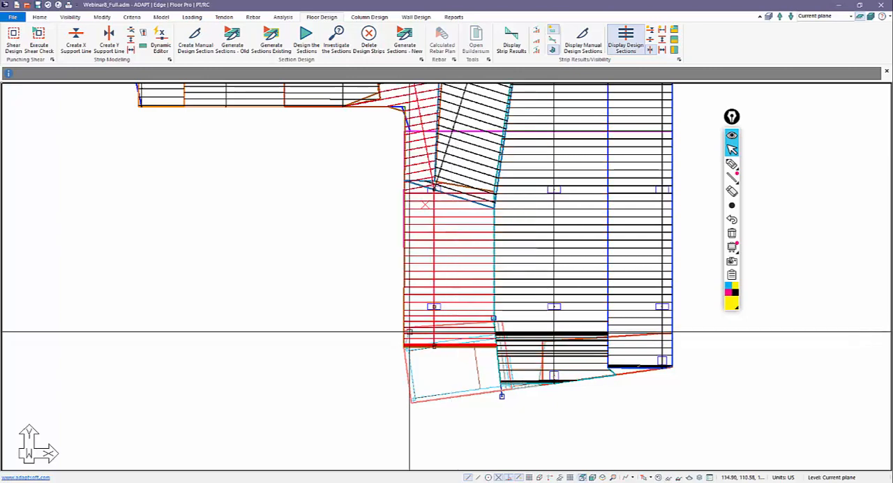
left_click(400, 430)
scroll(400, 429, "down", 5)
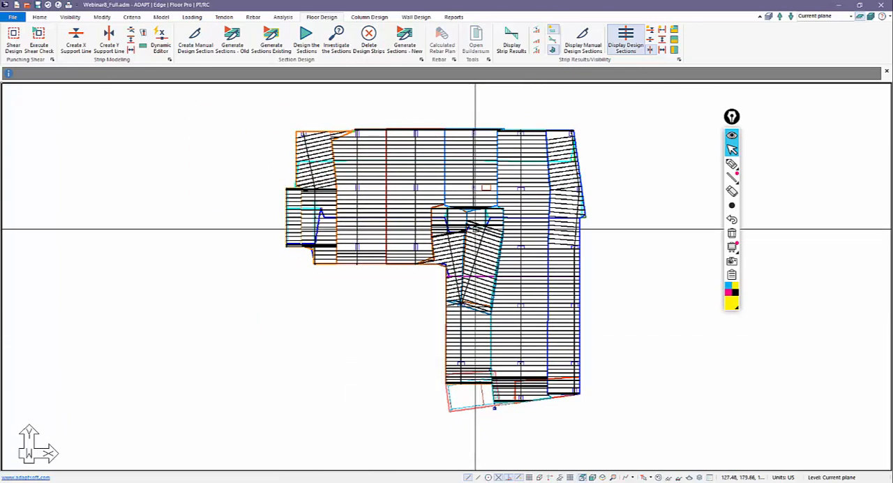
left_click(448, 243)
left_click(372, 341)
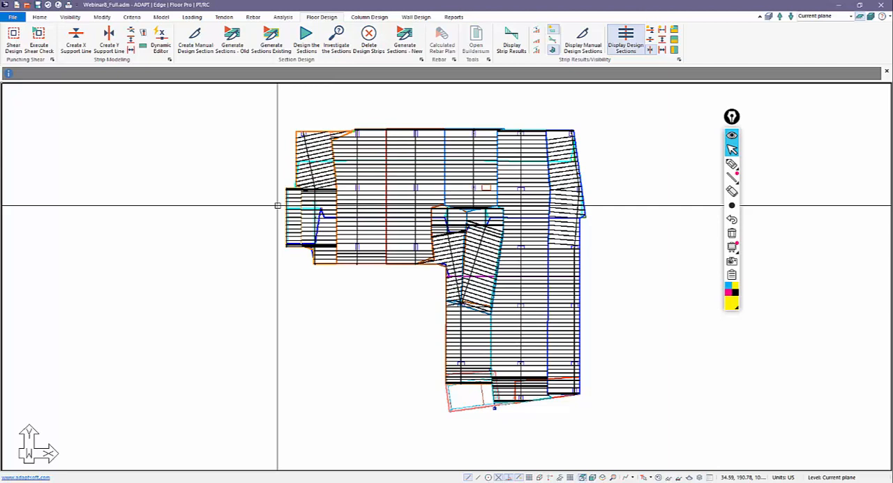
Hide the Y-direction support lines and delete all design strips, accepting that the strip modeling work is cleared.
left_click(652, 53)
left_click(371, 43)
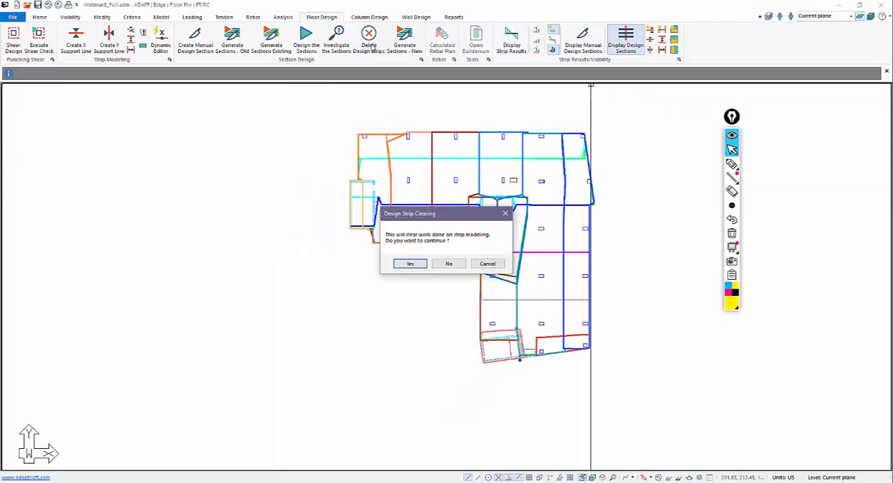
left_click(410, 264)
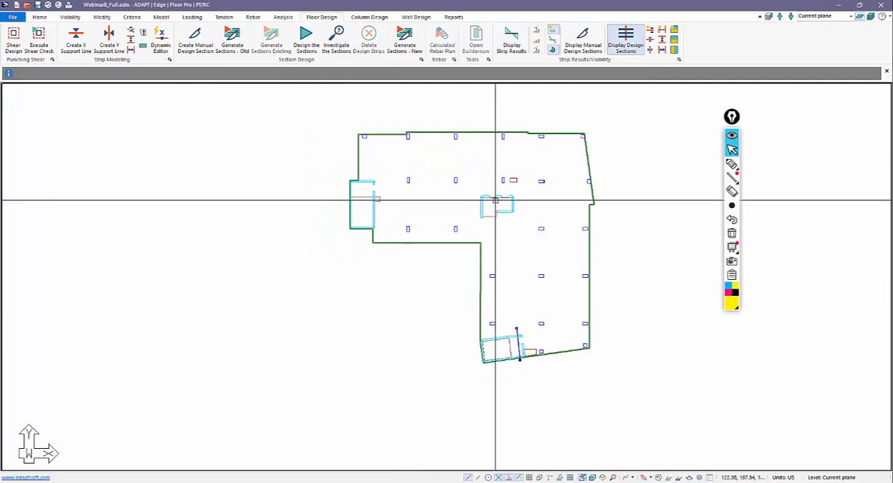
Display the X- and Y-direction support lines together with all splitters.
left_click(651, 35)
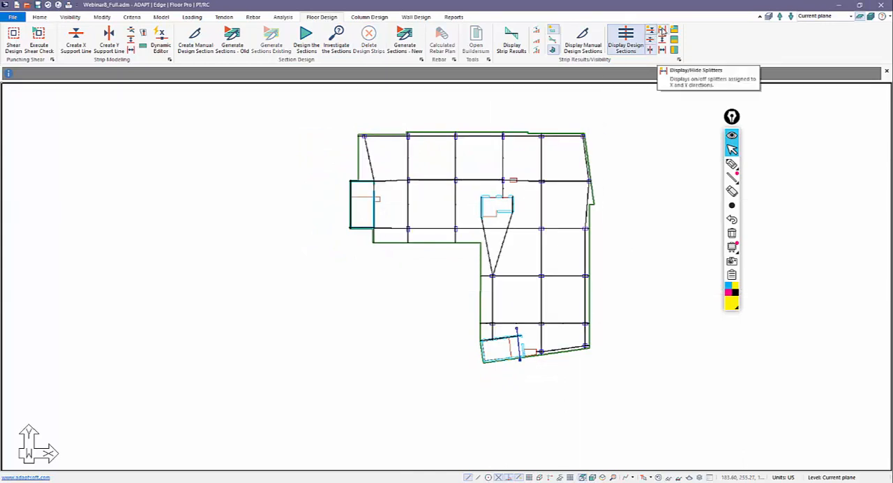
left_click(651, 40)
left_click(651, 49)
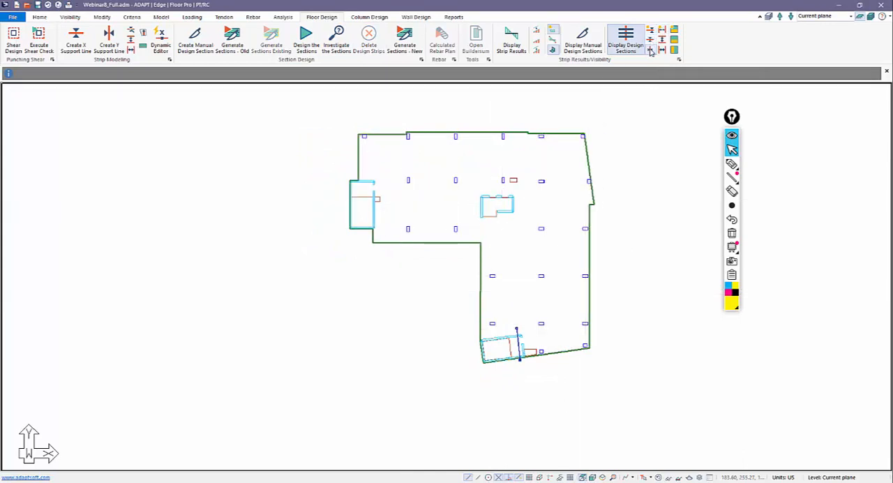
left_click(650, 50)
left_click(651, 39)
left_click(651, 31)
left_click(651, 31)
left_click(661, 41)
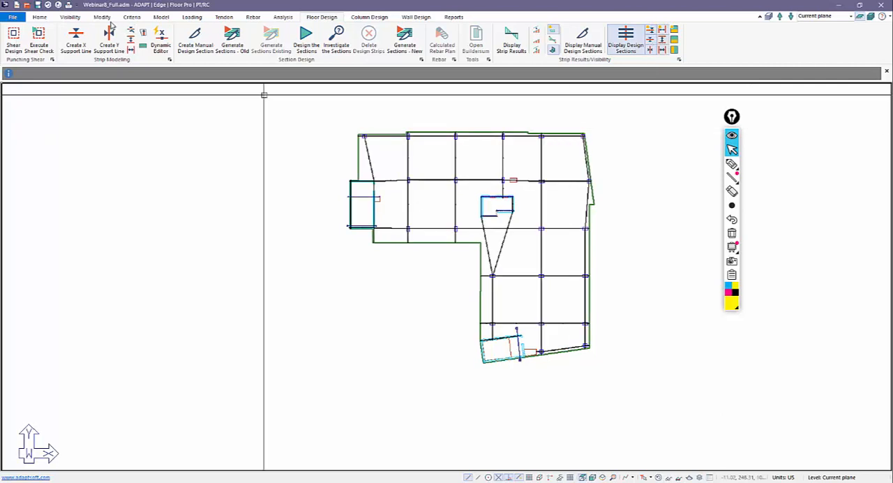
Select all splitters and support lines by type and delete them.
left_click(40, 17)
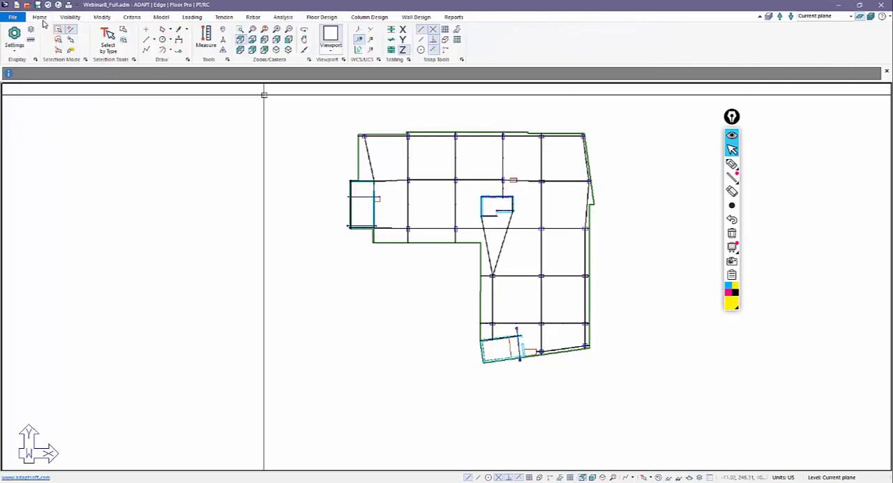
left_click(108, 43)
left_click(406, 230)
left_click(405, 229)
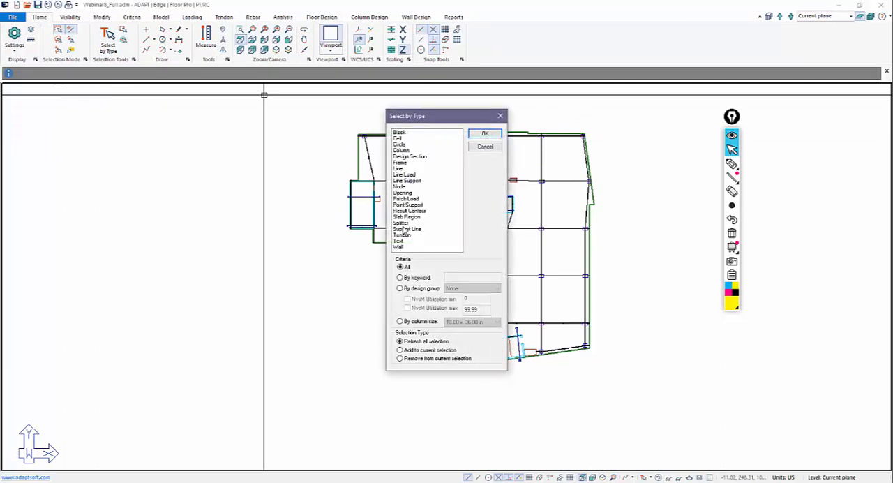
left_click(404, 223)
left_click(405, 229)
left_click(487, 135)
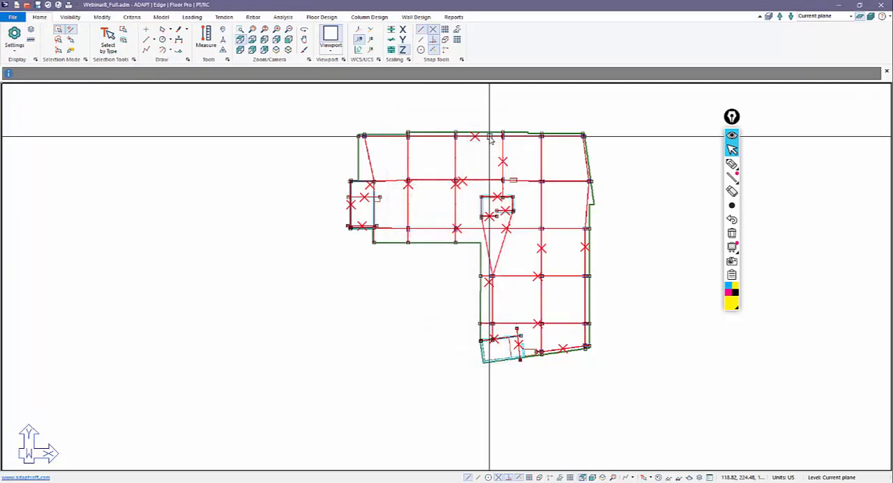
key("Delete")
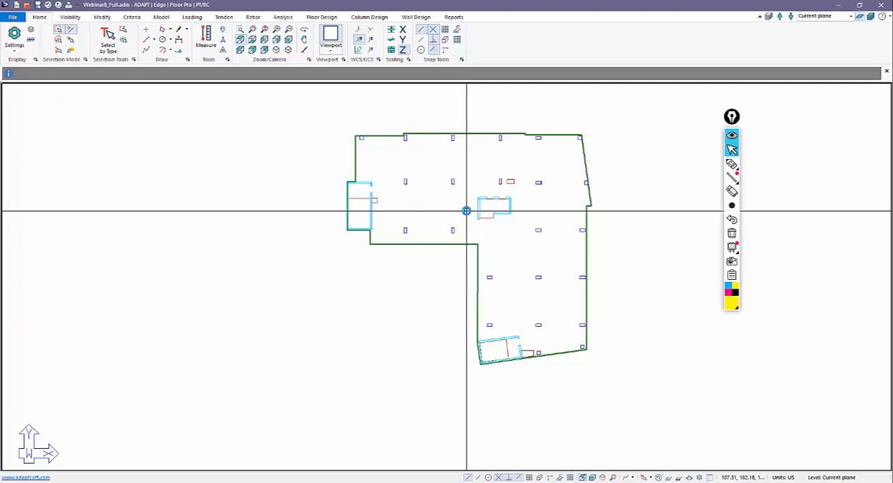
Review the Support Line Dynamic Editor's wizard with the X direction chosen, and close the editor.
left_click(321, 16)
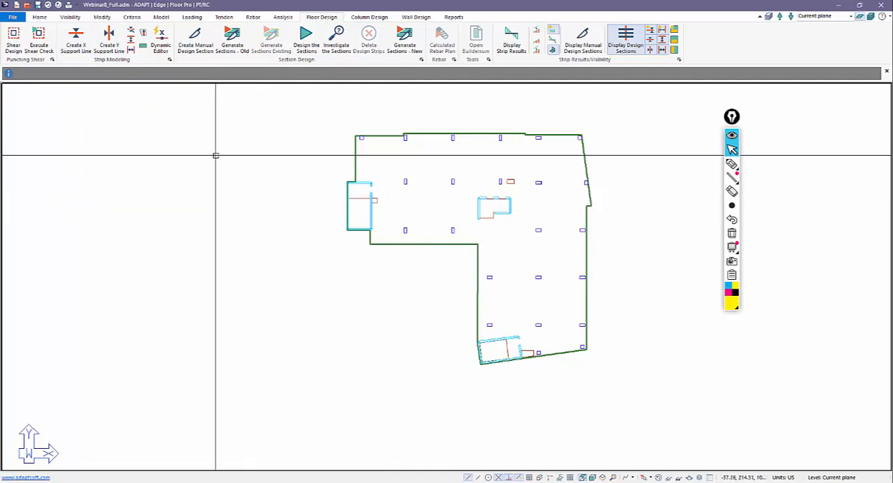
left_click(161, 44)
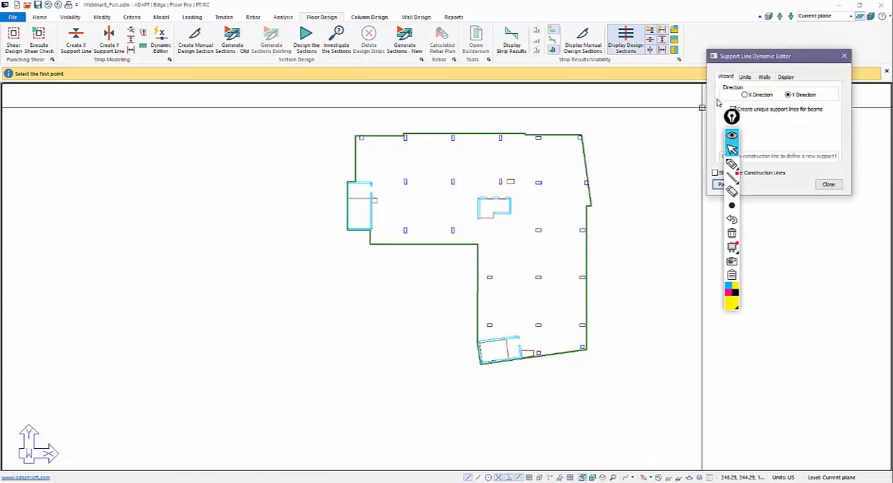
left_click_drag(757, 62, 152, 117)
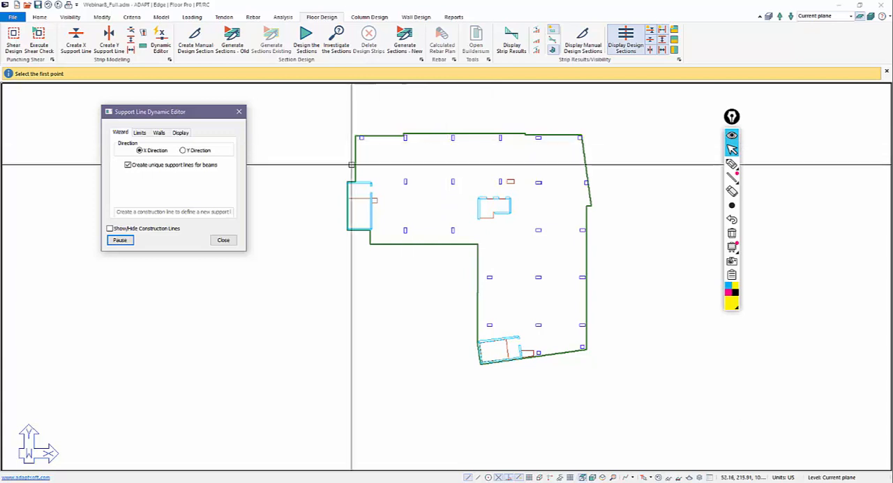
left_click(221, 241)
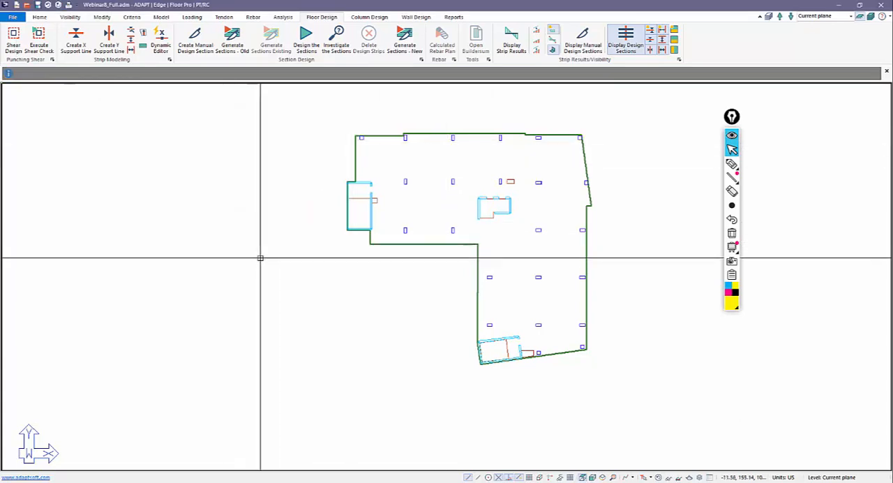
Draw two beams spanning the second and third column lines, one on the top column row and one on the row below.
left_click(165, 18)
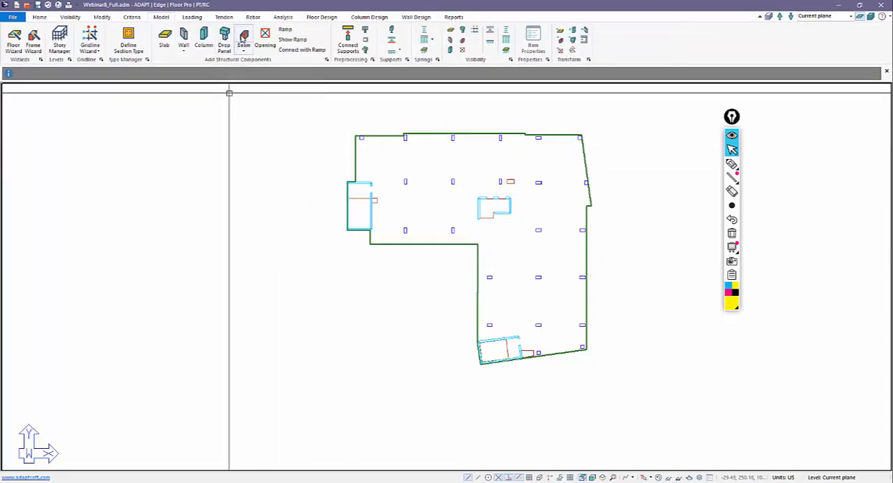
left_click(242, 36)
scroll(427, 164, "up", 4)
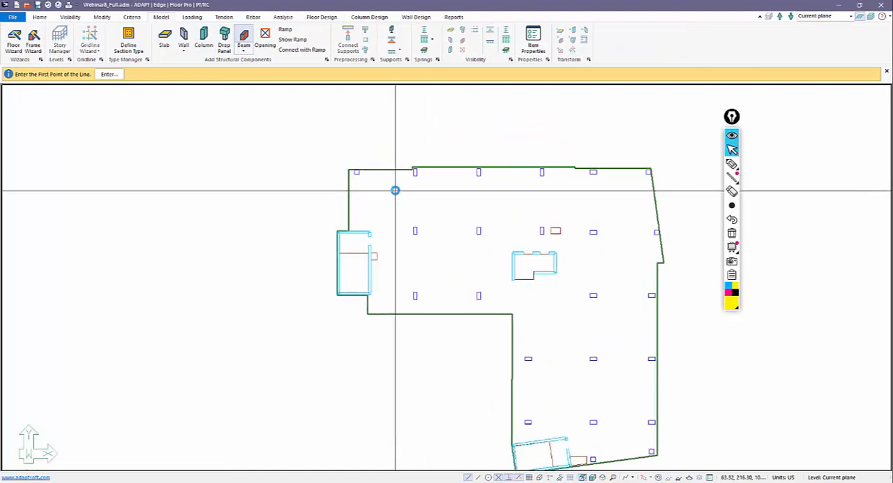
left_click(422, 166)
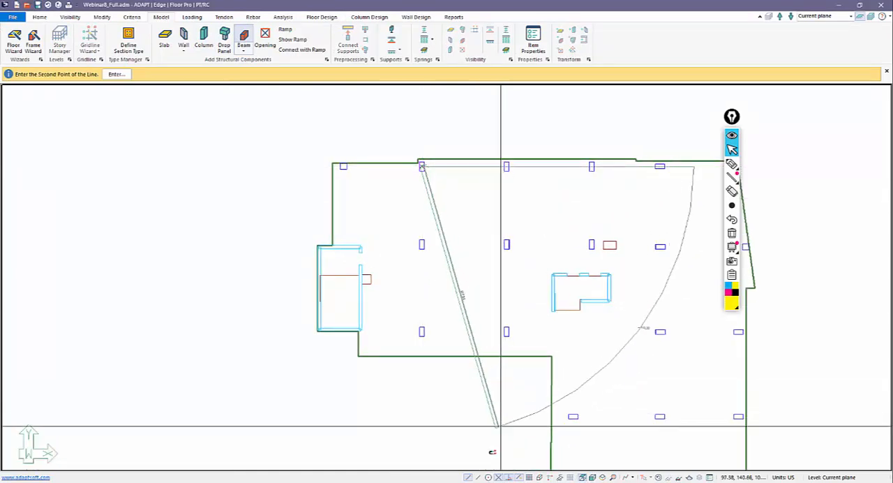
left_click(507, 166)
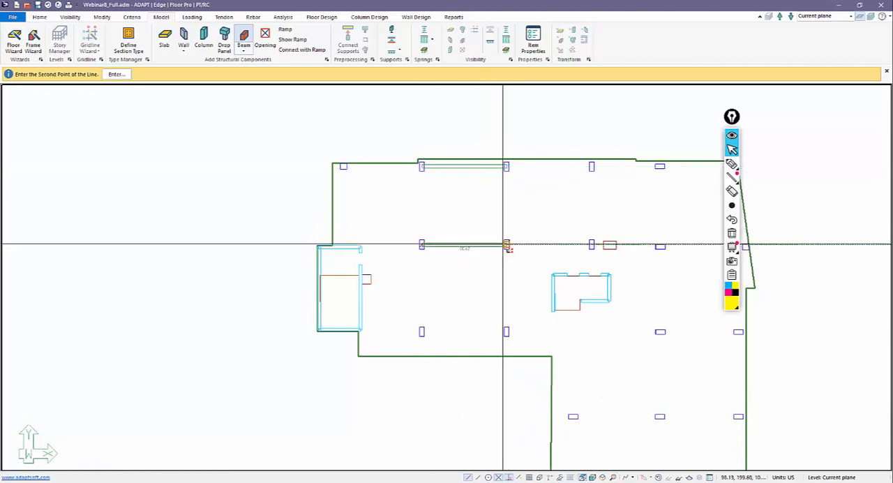
scroll(415, 243, "down", 2)
right_click(403, 208)
left_click(423, 215)
scroll(410, 216, "down", 2)
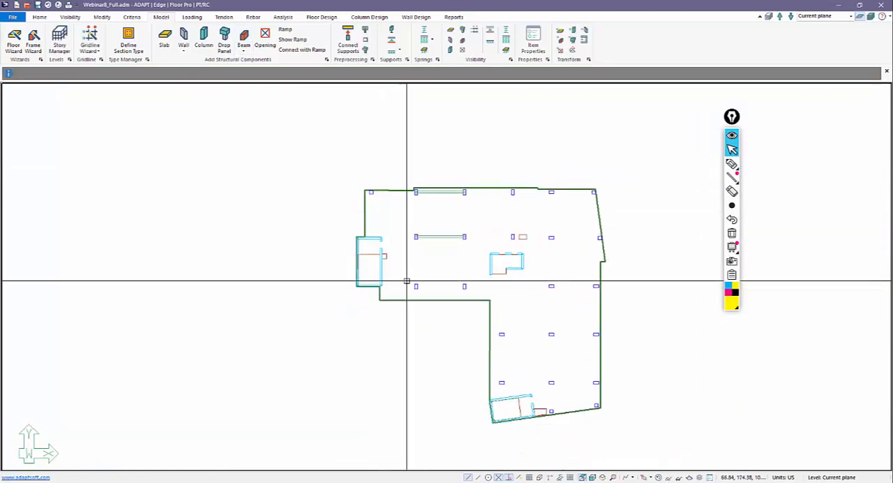
Open the dynamic support line editor for the X direction with unique support lines for beams.
scroll(406, 276, "up", 1)
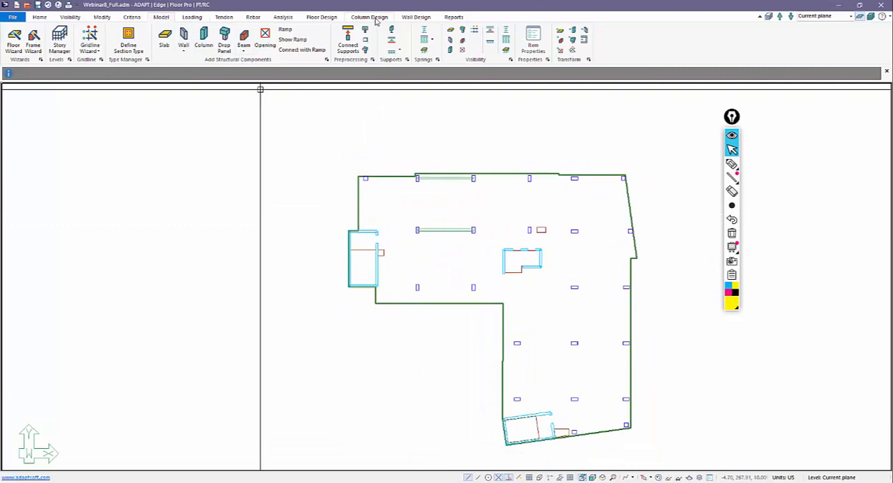
left_click(323, 17)
left_click(160, 38)
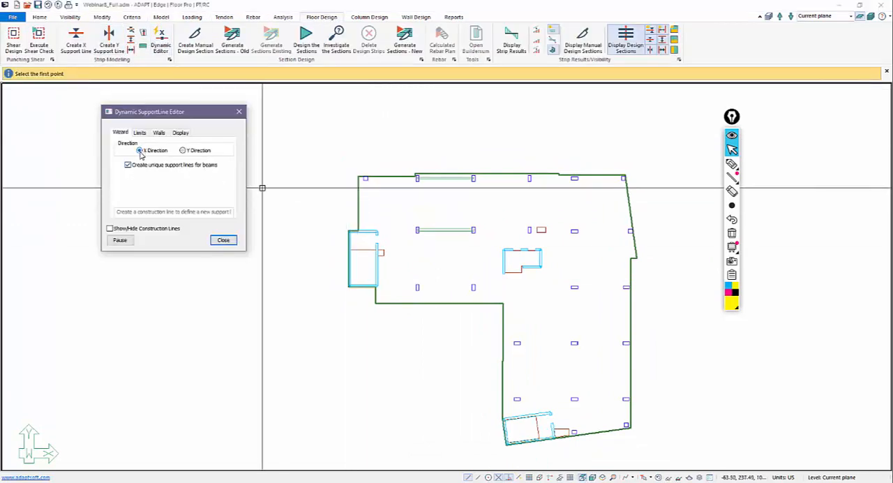
Draw an X-direction support line through the top row of columns, from the left slab edge to the right slab edge.
scroll(329, 190, "up", 1)
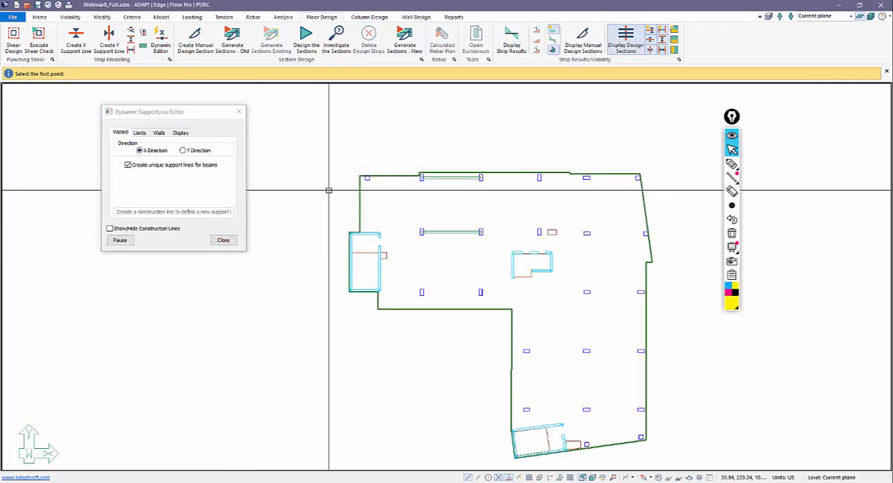
scroll(329, 190, "up", 1)
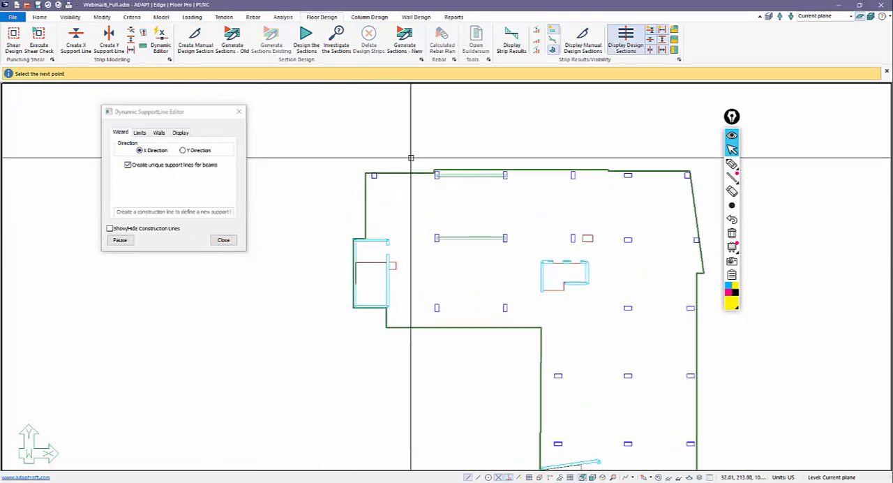
scroll(345, 176, "up", 1)
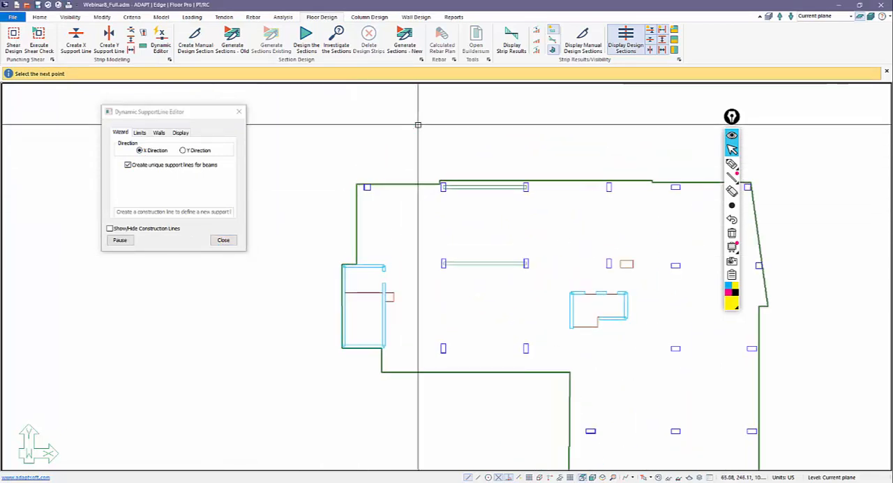
scroll(345, 171, "down", 2)
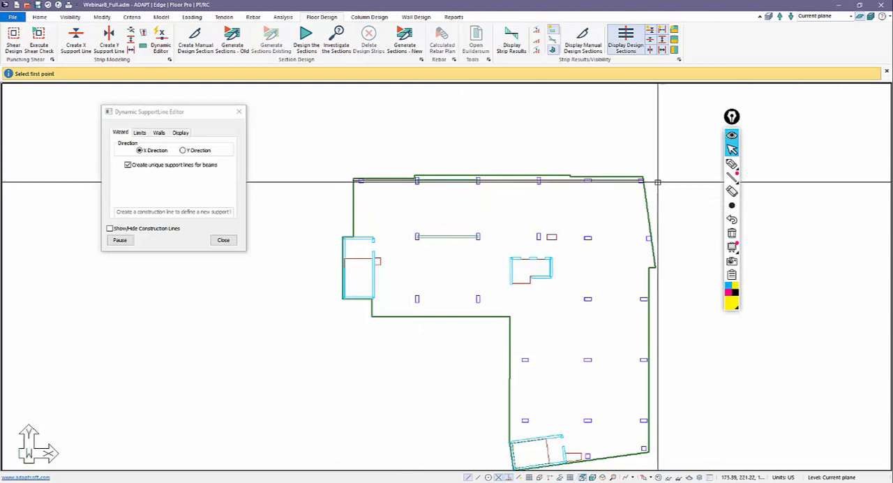
scroll(612, 171, "up", 1)
right_click(605, 157)
left_click(616, 164)
scroll(360, 193, "up", 1)
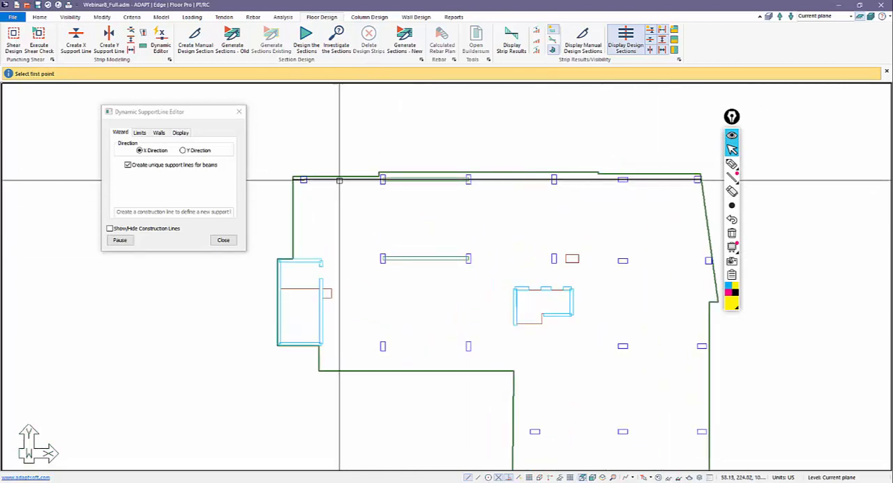
scroll(305, 197, "up", 1)
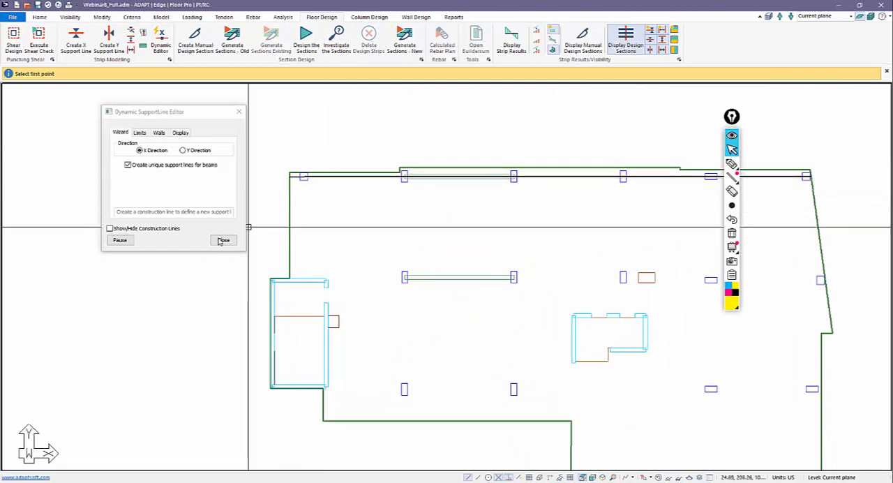
Pause the editor, inspect the new support line where it crosses the beam, and delete it.
left_click(120, 240)
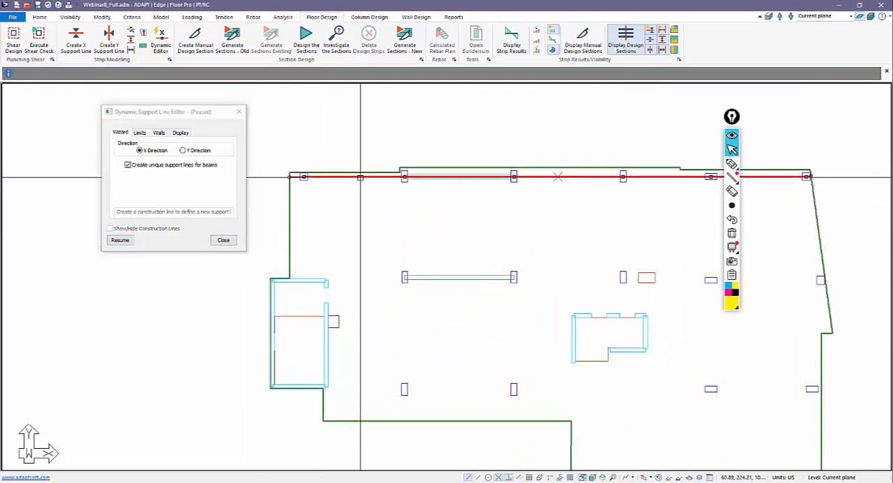
scroll(276, 186, "up", 2)
scroll(276, 182, "up", 1)
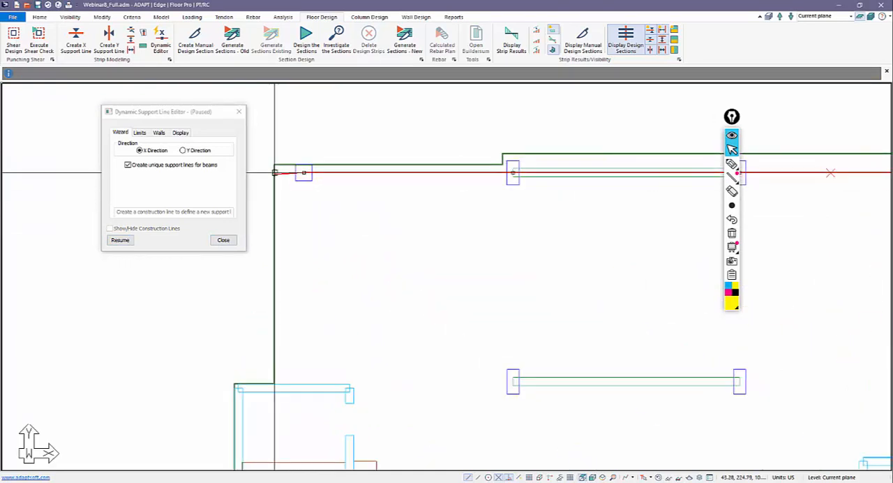
middle_click_drag(445, 207, 353, 177)
scroll(351, 177, "down", 1)
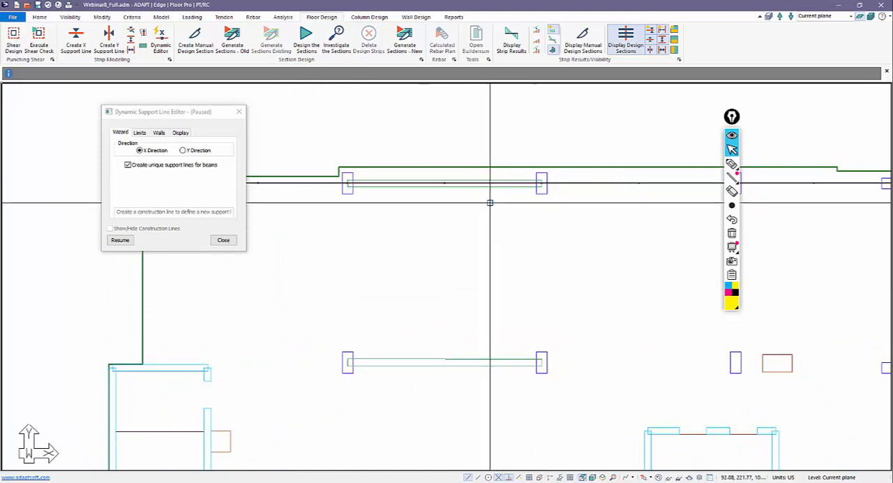
scroll(492, 203, "down", 1)
scroll(493, 189, "down", 1)
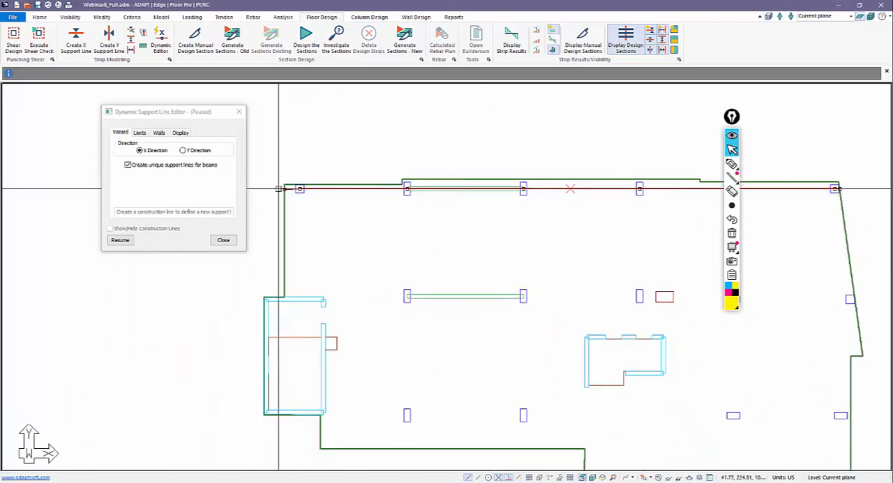
scroll(499, 186, "up", 2)
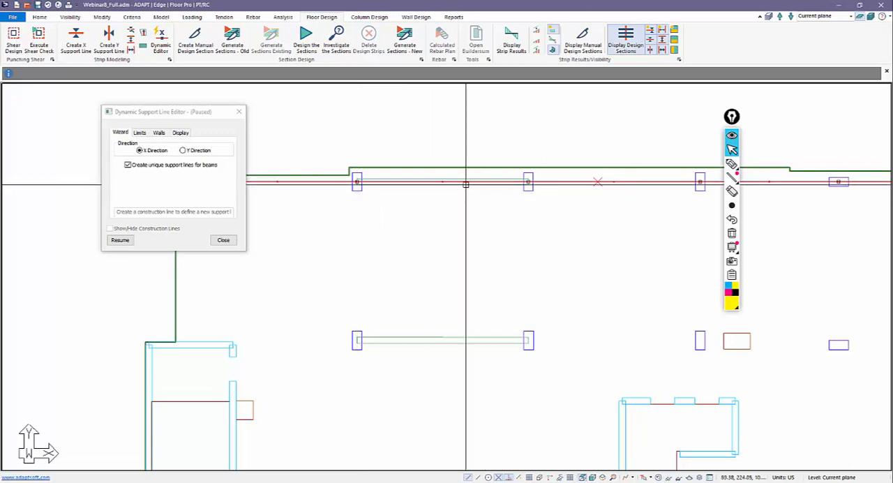
scroll(535, 210, "down", 2)
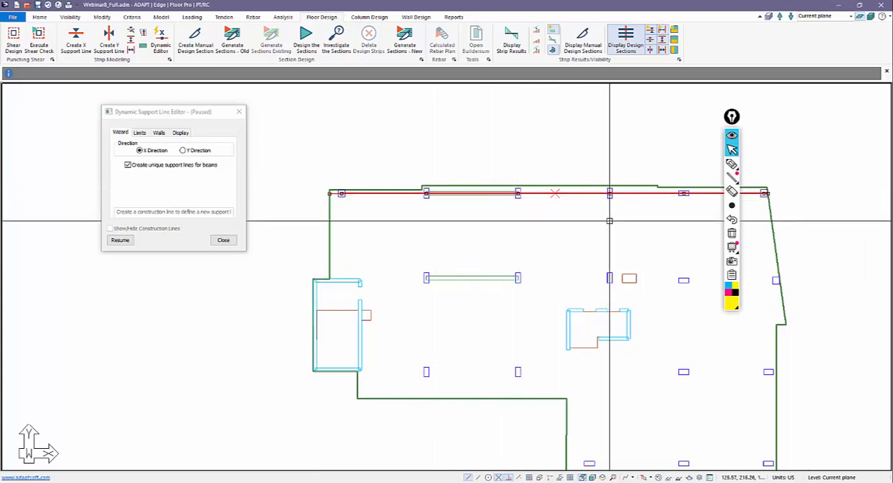
left_click_drag(731, 116, 817, 127)
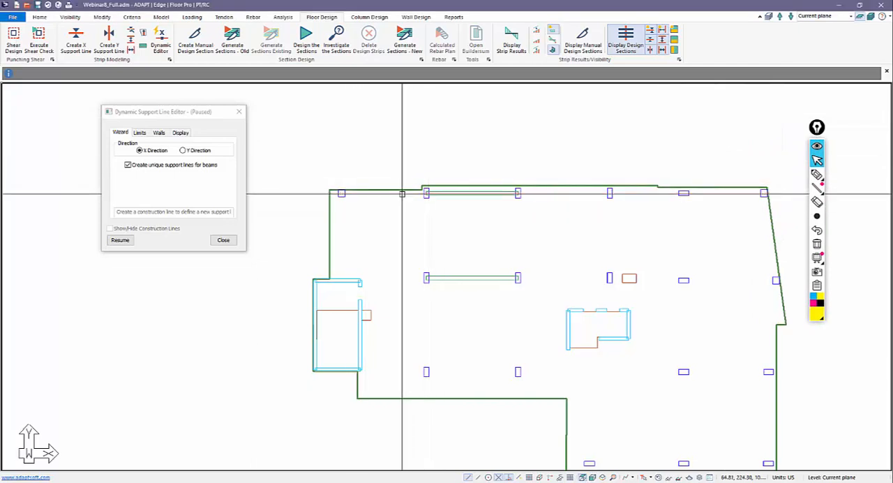
Resume the editor and redraw the X-direction support line along the top column row, passing through the beam and beyond the right slab edge.
left_click(120, 240)
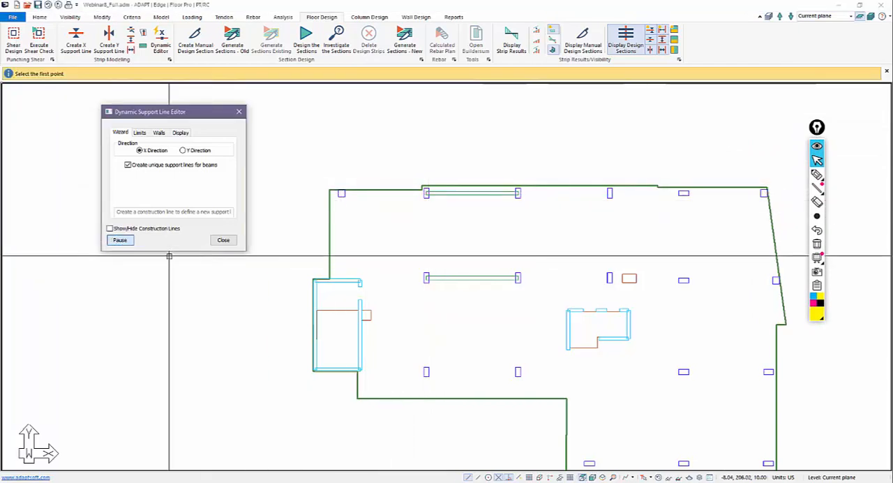
left_click(326, 189)
scroll(423, 192, "up", 3)
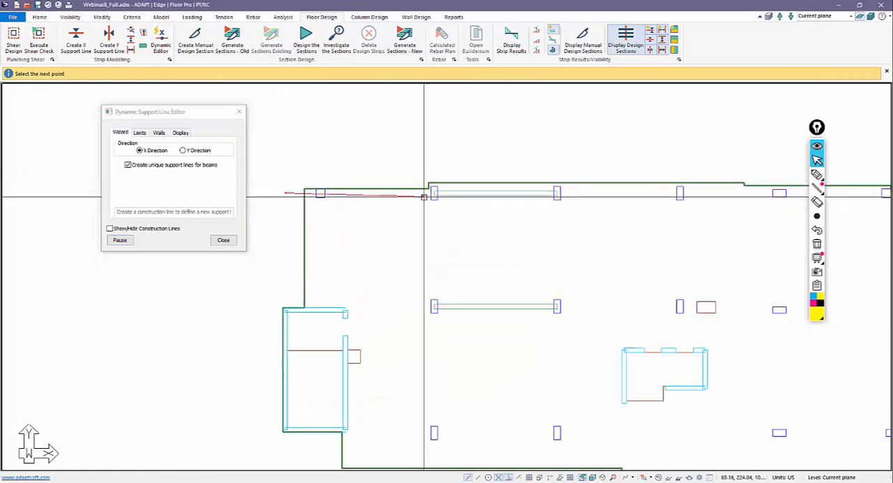
scroll(432, 198, "up", 1)
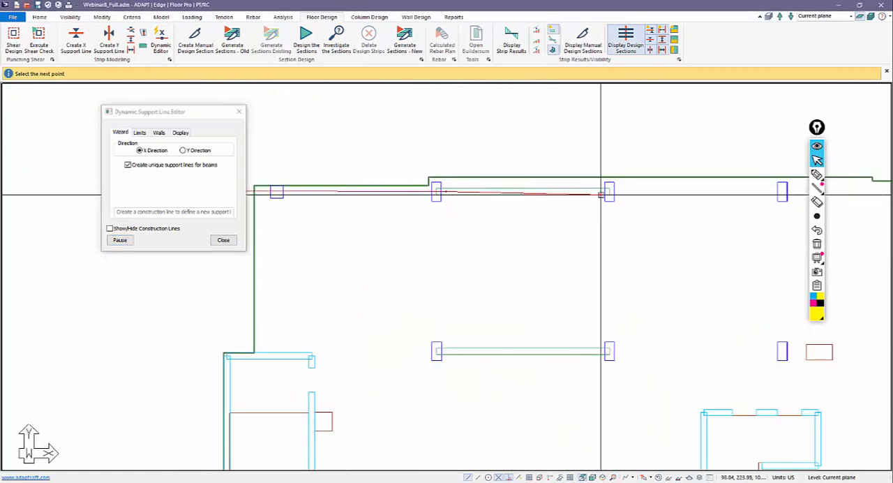
scroll(473, 215, "down", 3)
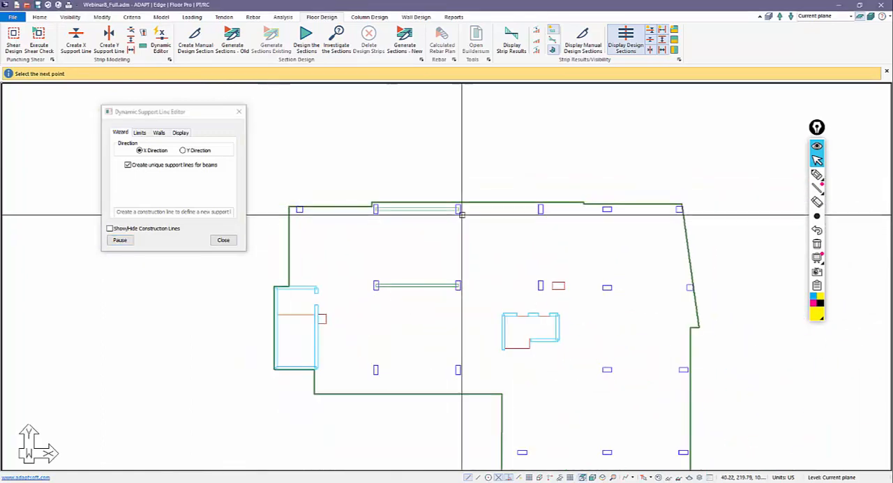
left_click(689, 210)
right_click(396, 129)
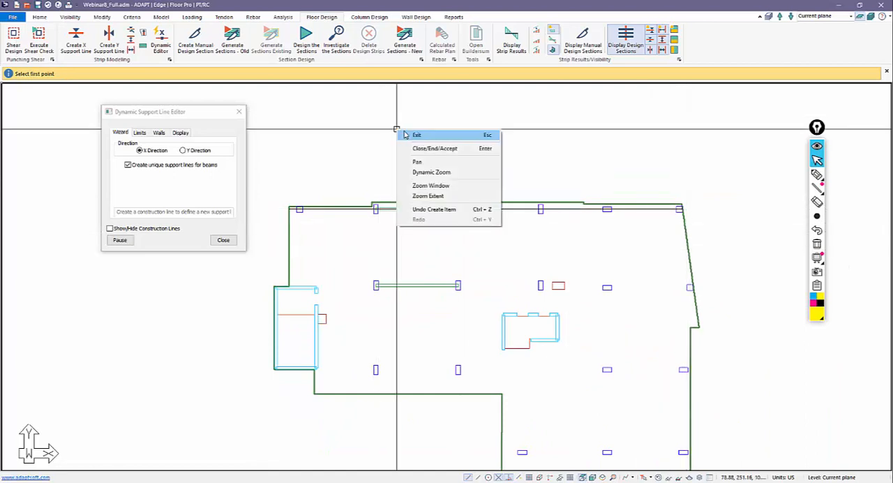
Pause the editor and examine the separate support line segments, checking the design criteria of the one over the beam.
left_click(119, 239)
left_click(119, 240)
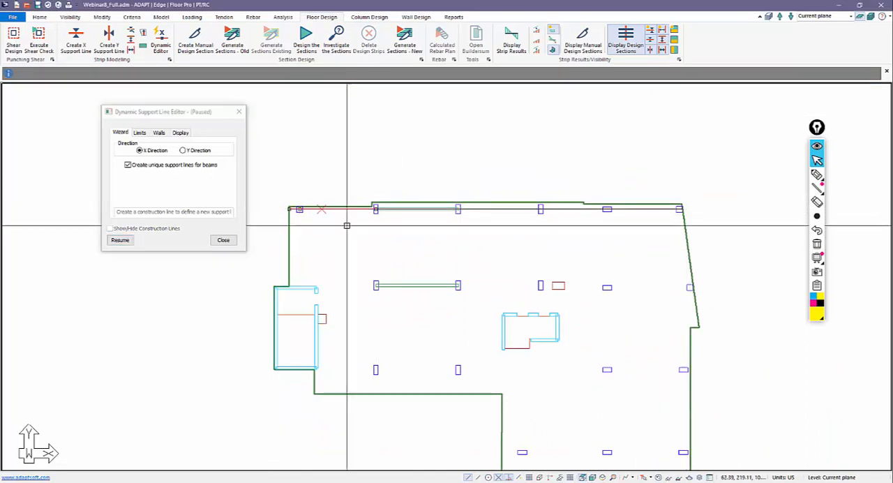
scroll(347, 225, "up", 4)
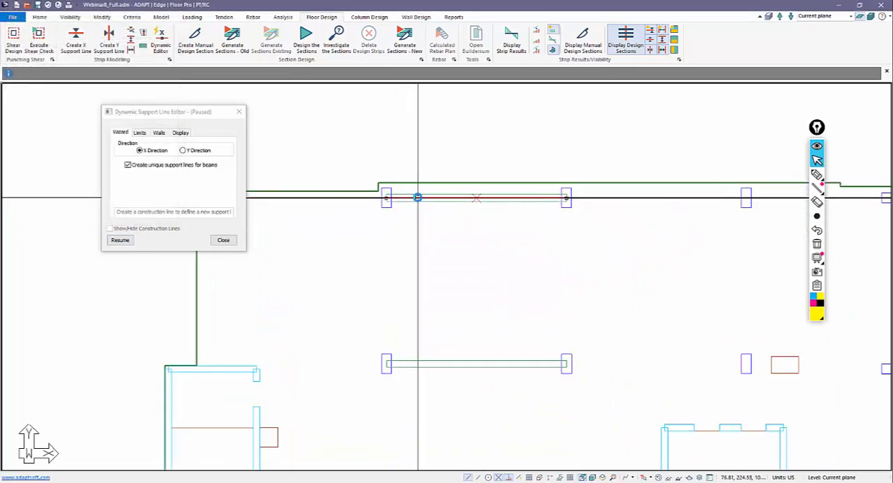
double_click(417, 197)
left_click(142, 45)
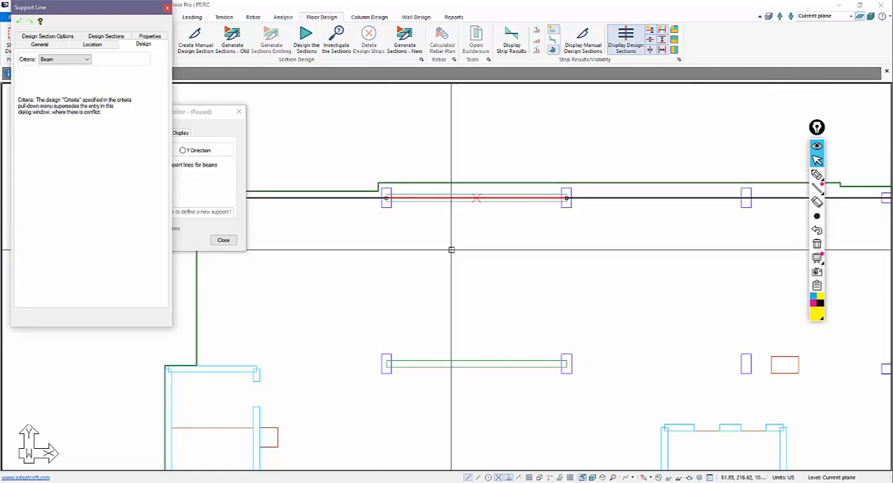
key("Escape")
scroll(461, 214, "down", 2)
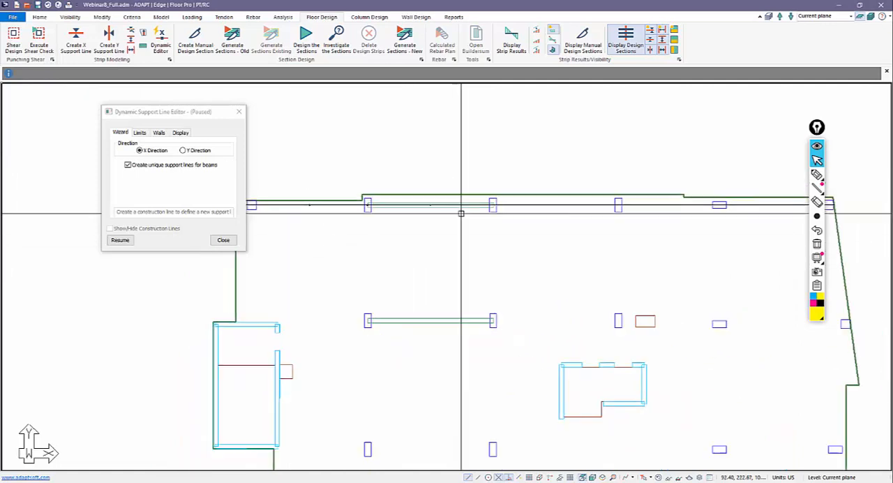
scroll(454, 209, "down", 2)
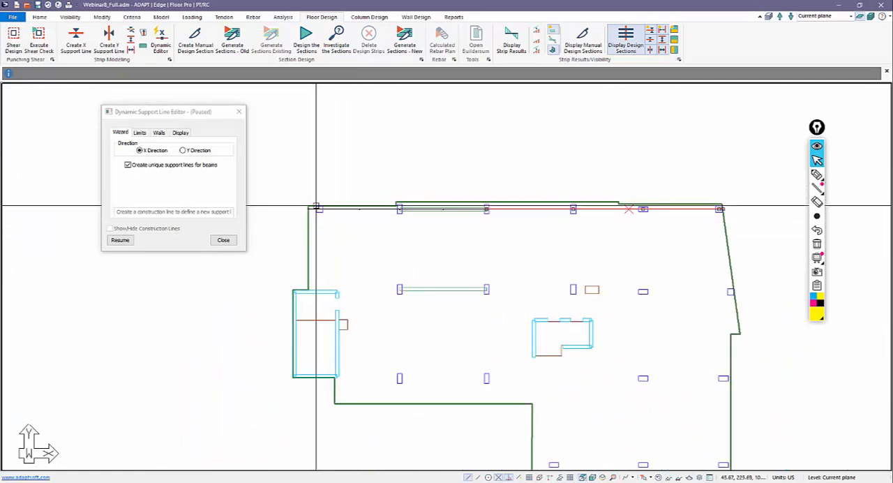
key("Escape")
middle_click_drag(468, 254, 471, 234)
scroll(472, 234, "down", 1)
Resume the editor and start an X-direction support line outside the left slab edge, following the upper wall of the left core.
left_click(120, 240)
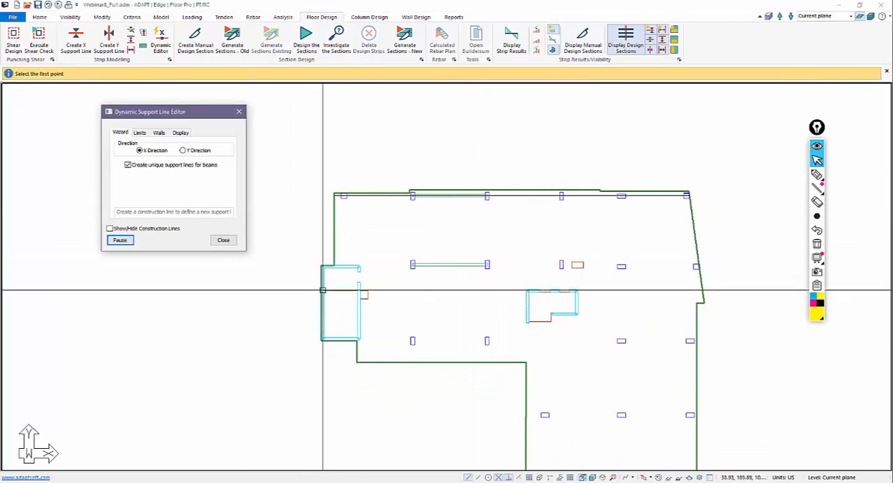
scroll(351, 238, "up", 5)
scroll(383, 231, "down", 3)
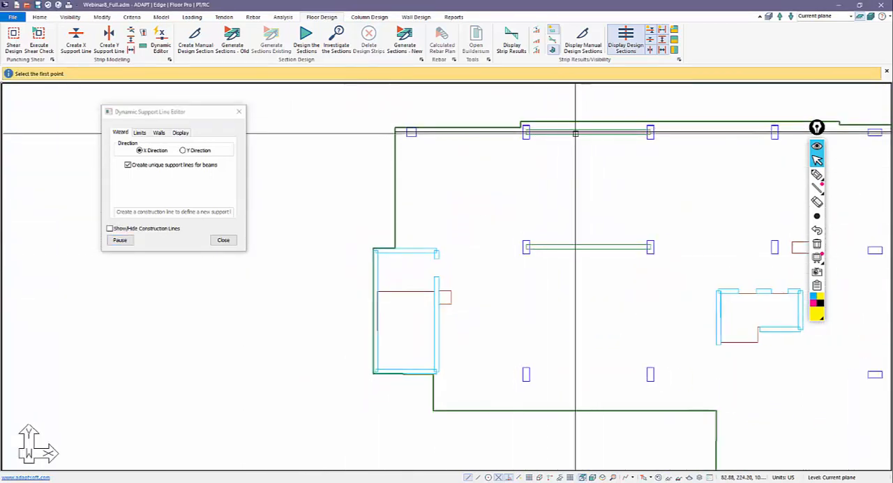
scroll(387, 261, "up", 2)
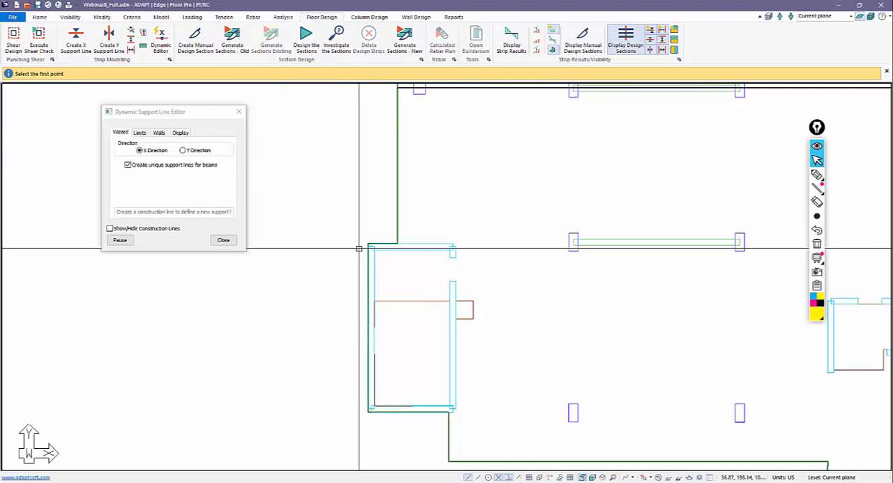
scroll(359, 248, "up", 3)
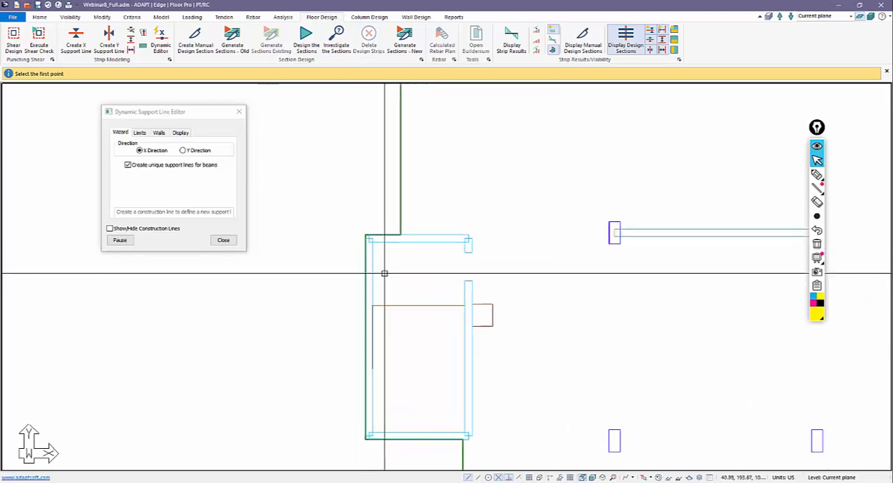
left_click(355, 239)
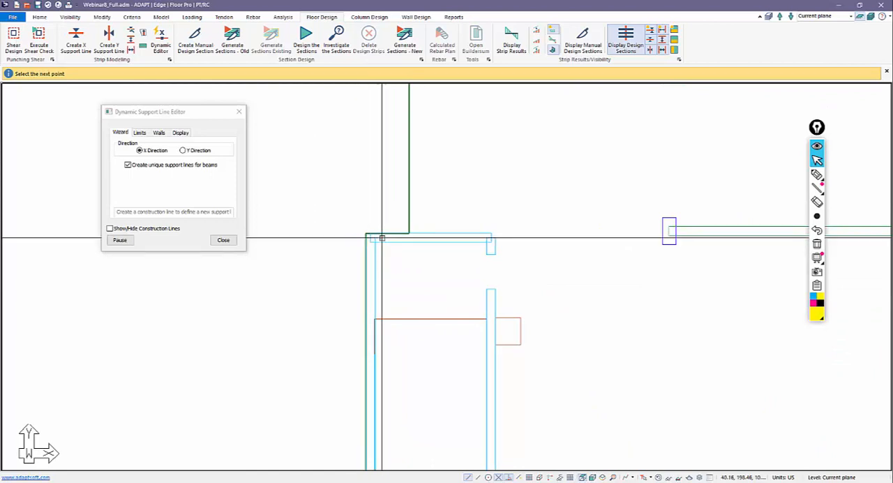
left_click(484, 237)
scroll(406, 252, "down", 4)
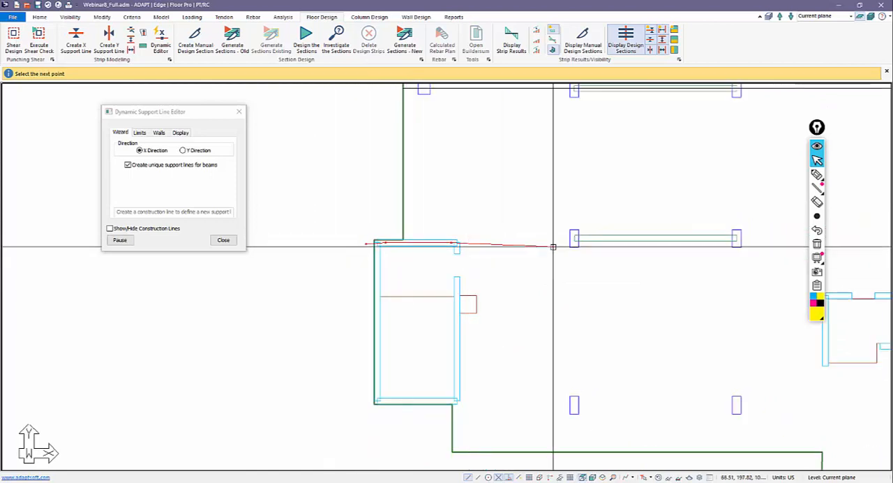
Continue the support line through the second column row and its beam, finishing it at the right slab edge.
scroll(572, 249, "up", 2)
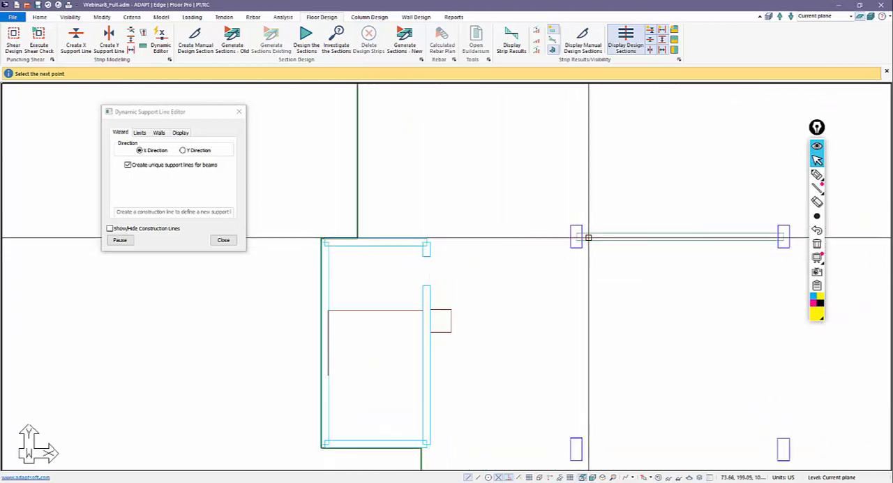
middle_click_drag(672, 262, 421, 293)
left_click(532, 267)
scroll(403, 258, "down", 3)
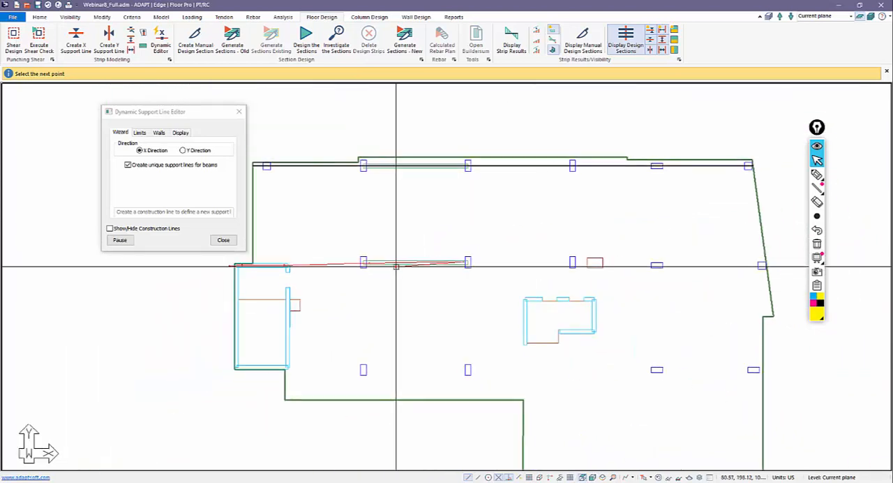
scroll(395, 266, "down", 2)
left_click(703, 264)
key("Return")
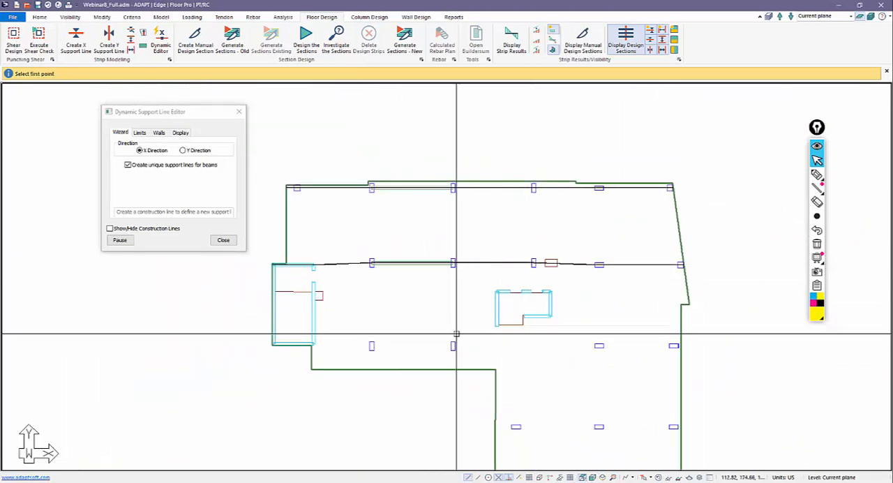
Pause the editor and examine the support line segments before and after the beam in the second column row.
middle_click_drag(400, 293, 549, 297)
right_click(498, 253)
left_click(514, 259)
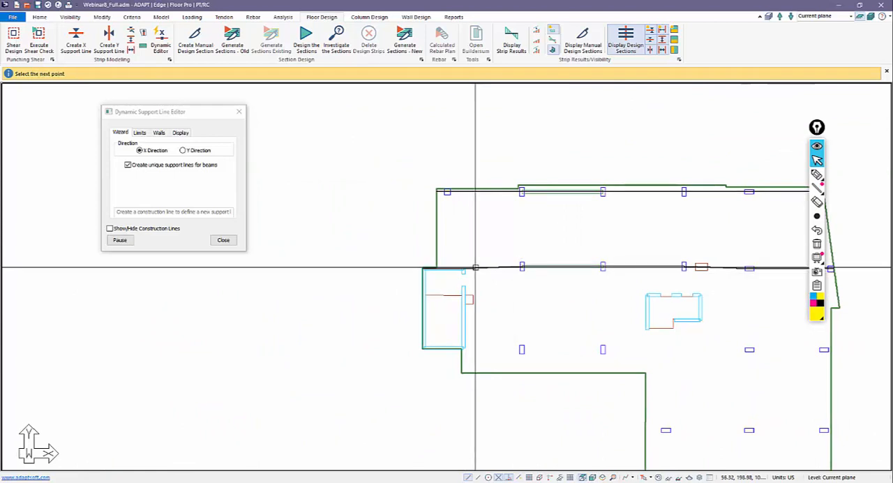
scroll(473, 274, "up", 1)
left_click(120, 240)
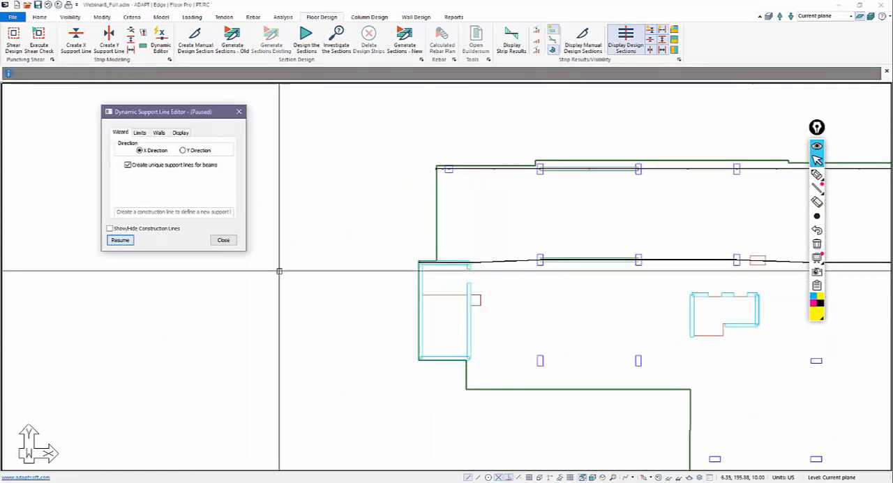
scroll(429, 292, "up", 2)
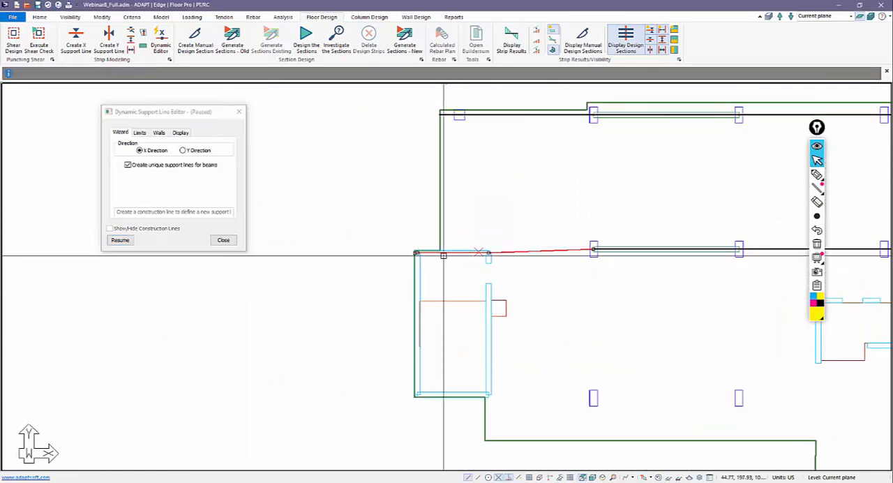
middle_click_drag(615, 251, 415, 255)
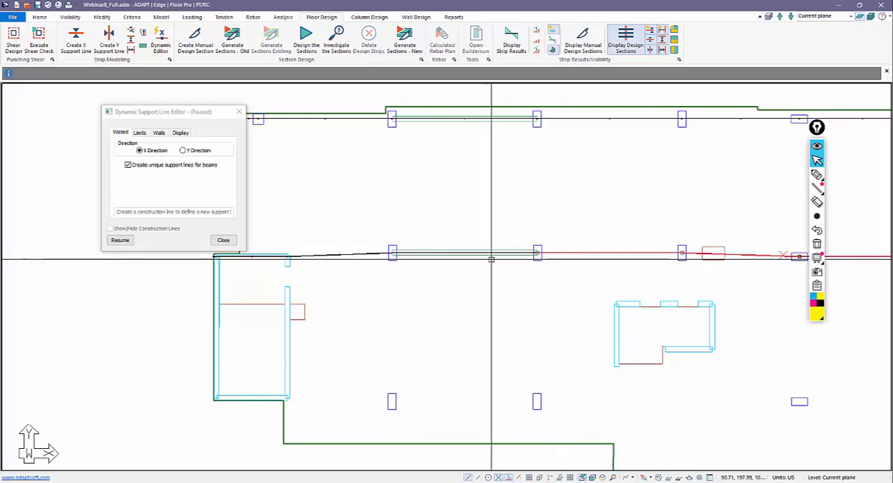
scroll(496, 272, "down", 3)
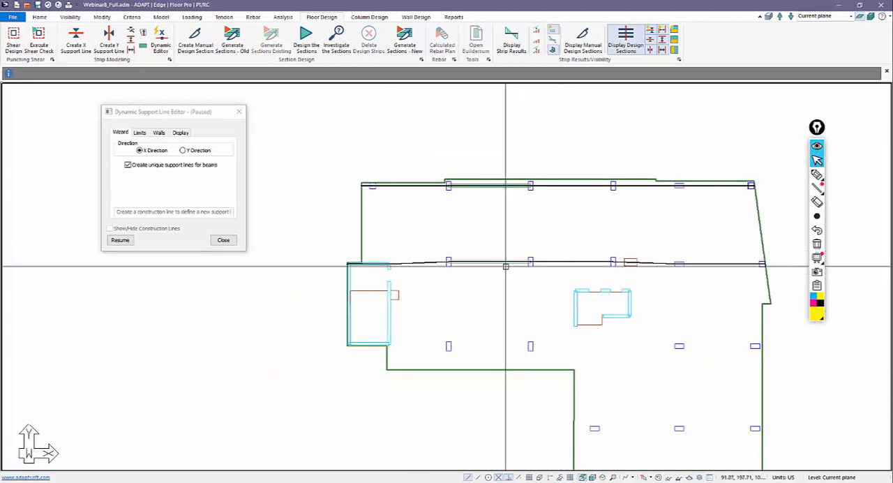
middle_click_drag(478, 353, 480, 301)
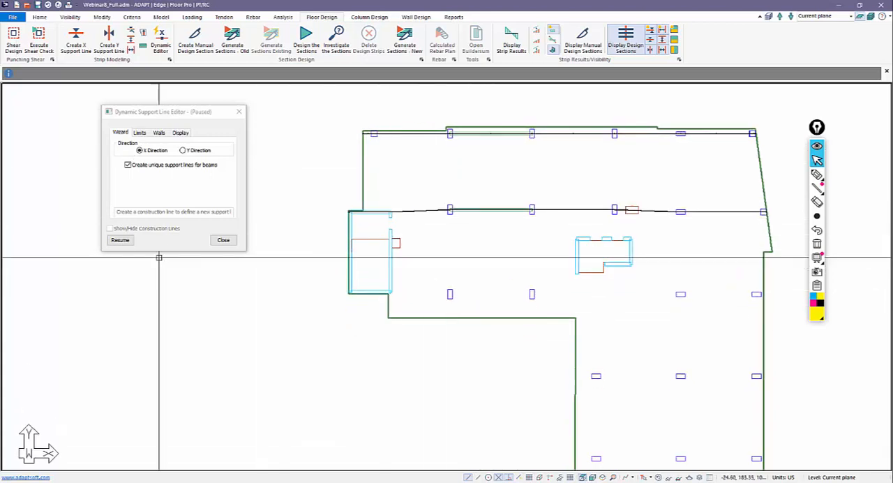
Resume the editor and draw an X-direction support line from the left core's lower wall through the third column row and central core corner.
left_click(120, 240)
scroll(342, 290, "up", 3)
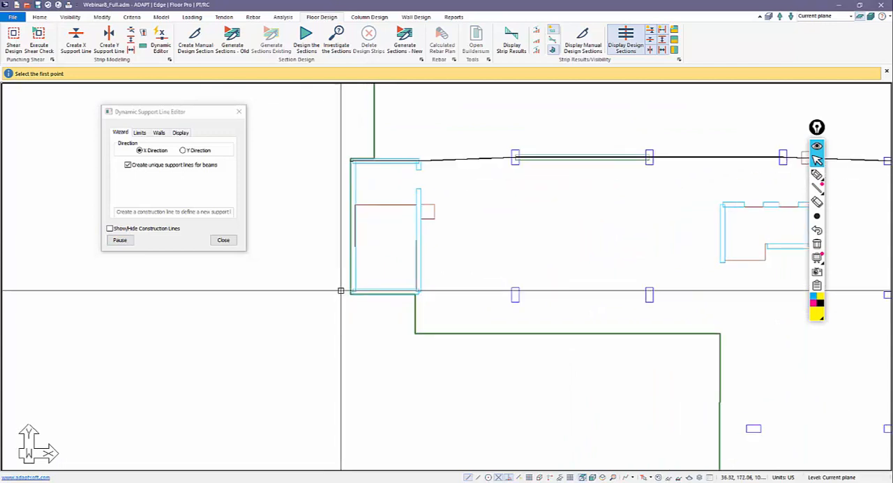
scroll(367, 292, "down", 3)
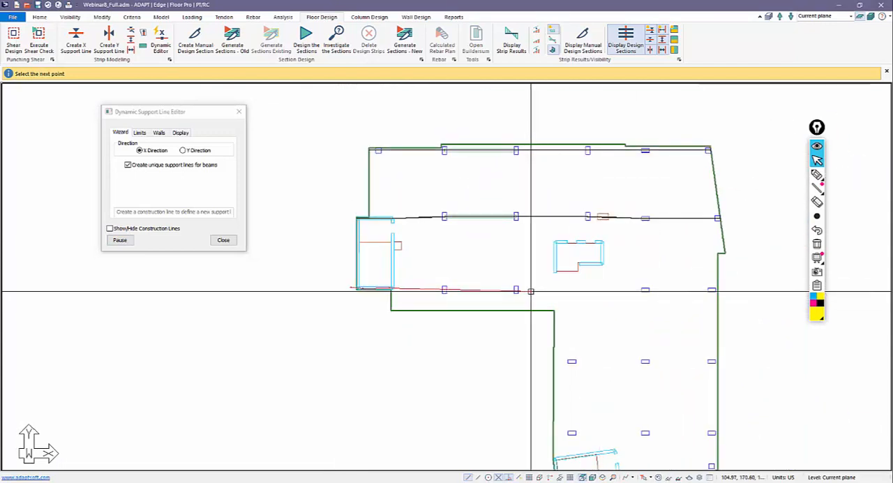
scroll(545, 283, "up", 2)
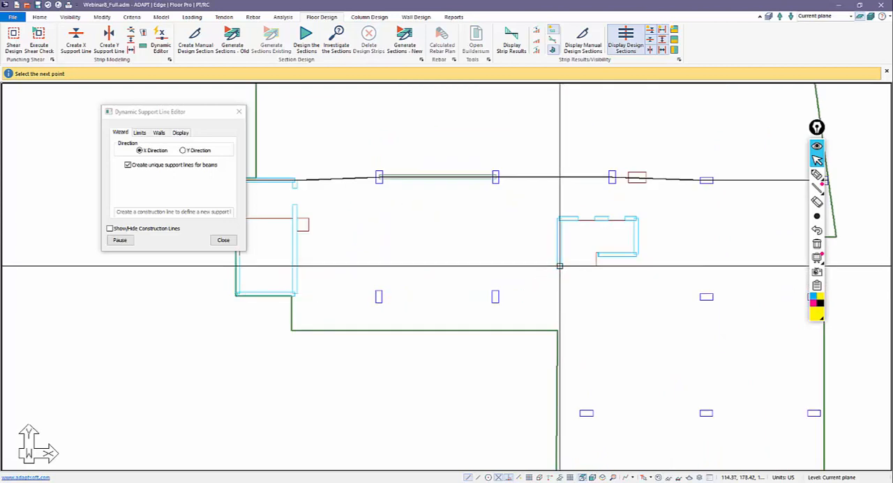
scroll(559, 266, "down", 1)
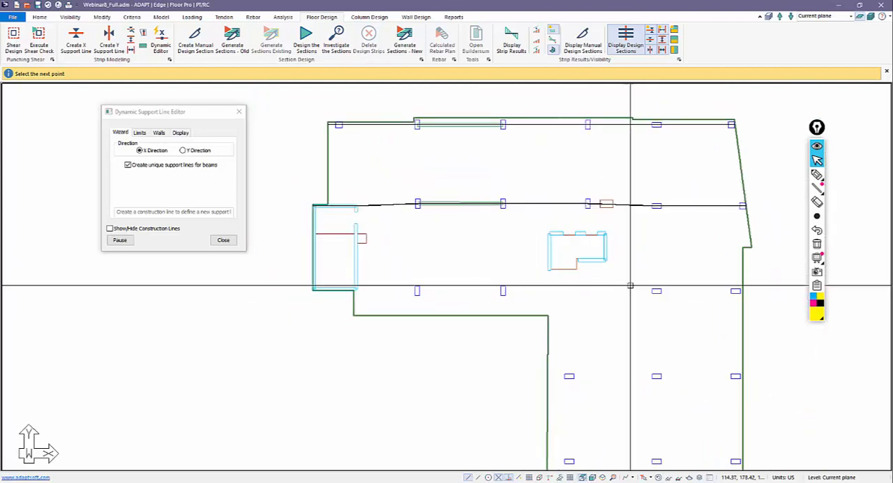
left_click(759, 289)
scroll(548, 319, "down", 1)
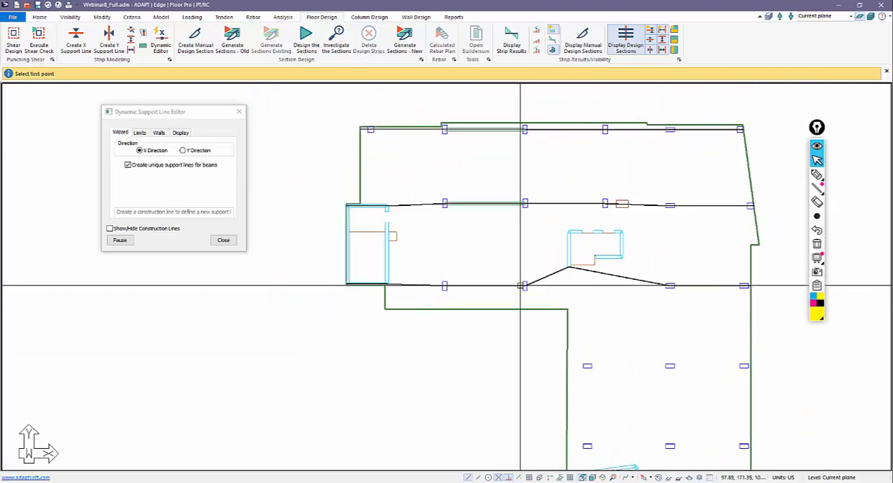
Draw X-direction support lines through the fourth and fifth column rows, spanning the lower slab wing from edge to edge.
middle_click_drag(579, 327, 475, 279)
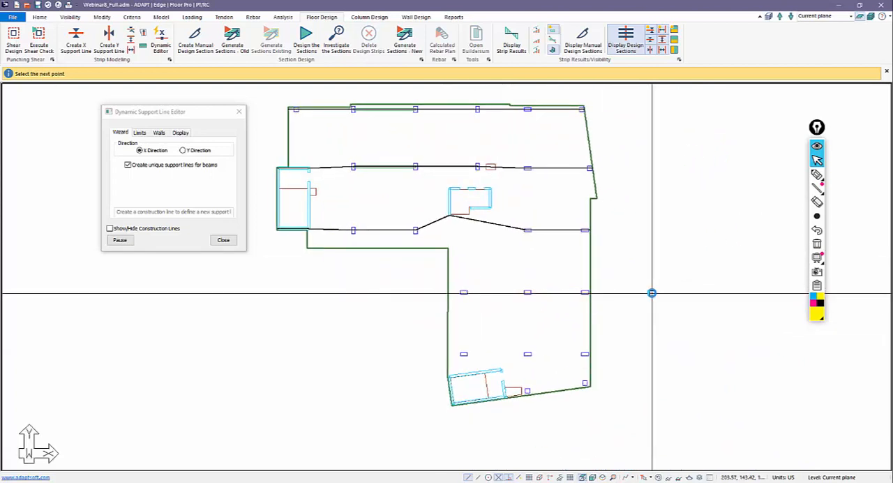
left_click(590, 291)
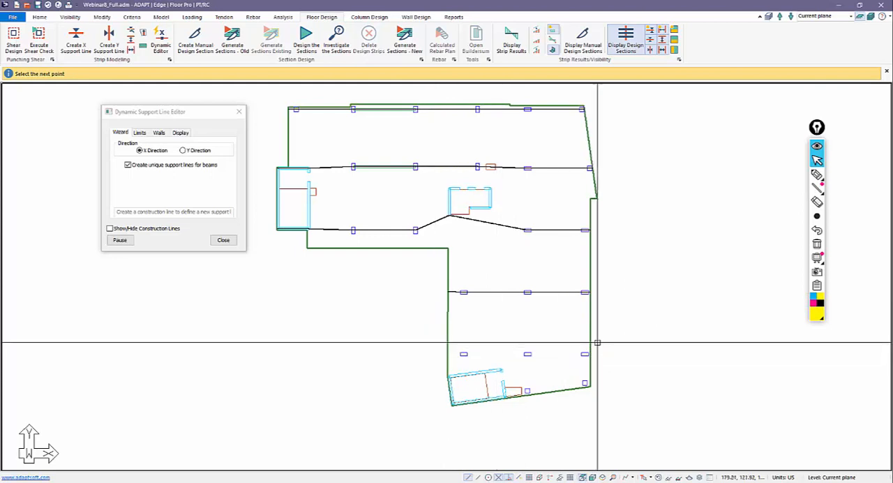
left_click(606, 353)
Draw an X-direction support line along the upper wall of the inclined core, starting outside the left slab edge.
middle_click_drag(464, 379, 461, 305)
scroll(457, 305, "up", 6)
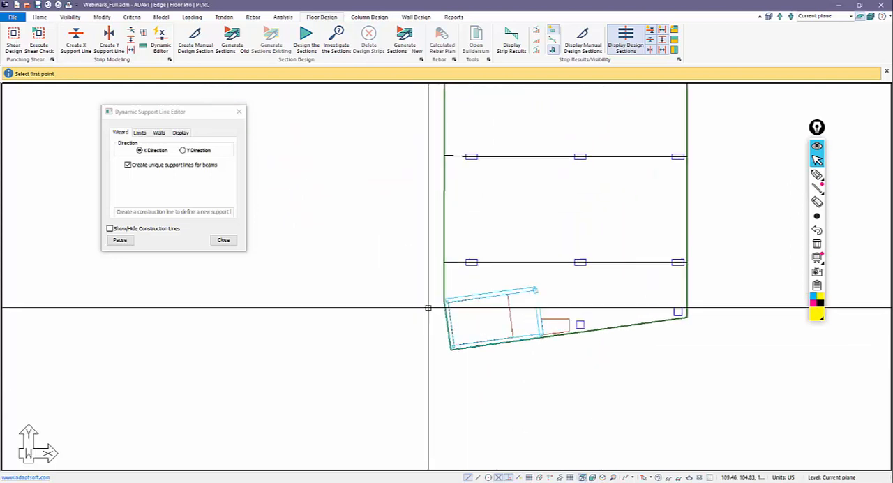
left_click(435, 303)
scroll(437, 301, "up", 2)
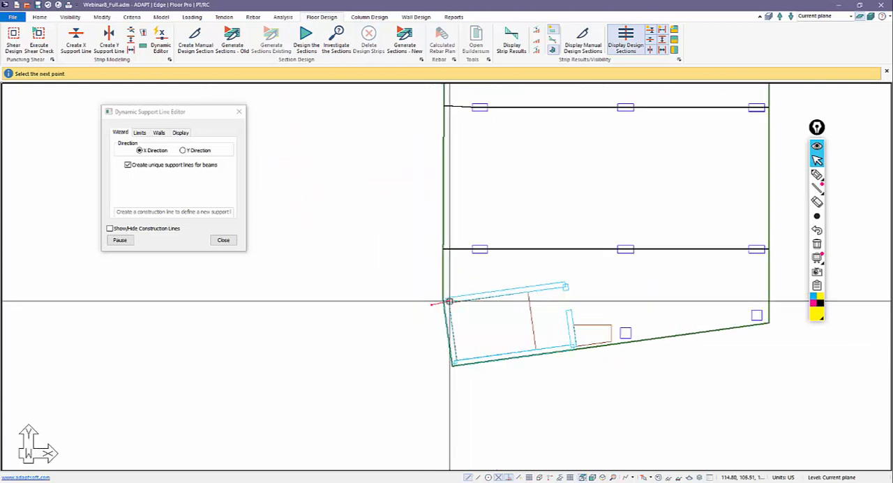
left_click(561, 284)
Draw an X-direction support line along the inclined core's lower wall and through the two lowest columns to the right slab edge.
middle_click_drag(478, 354, 435, 350)
scroll(435, 349, "up", 2)
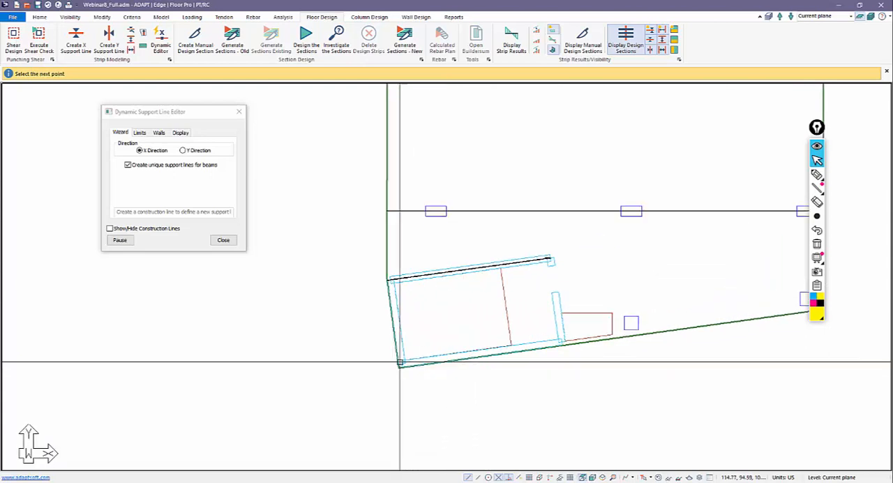
left_click(394, 363)
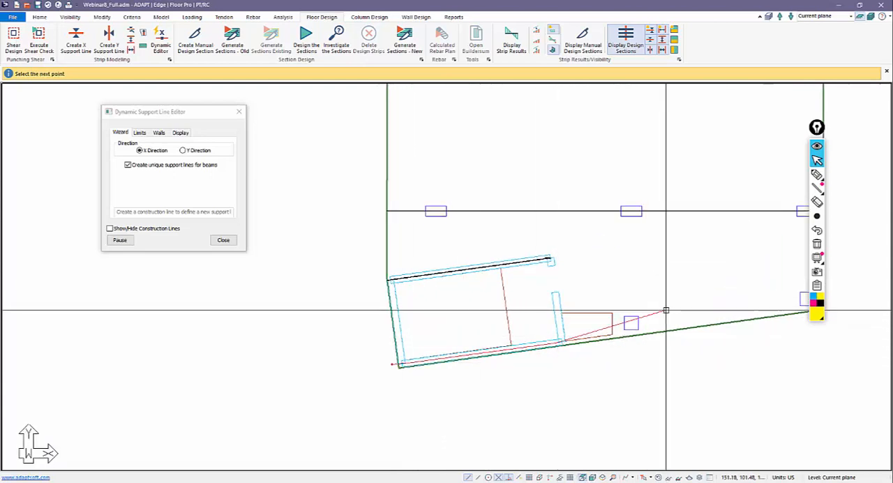
middle_click_drag(665, 310, 584, 324)
scroll(584, 325, "down", 2)
left_click(710, 313)
scroll(635, 403, "down", 2)
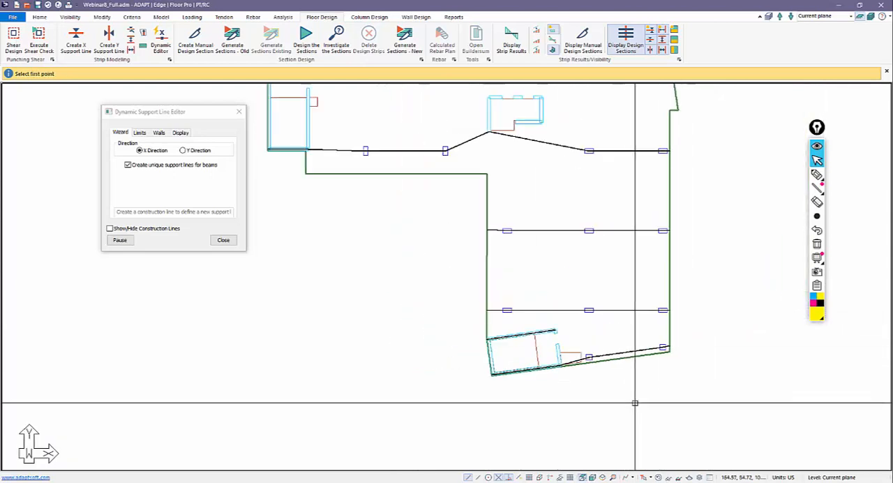
right_click(421, 279)
left_click(438, 286)
Close the dynamic editor and generate the design sections with the new section generator.
scroll(437, 327, "down", 5)
middle_click_drag(436, 340, 525, 386)
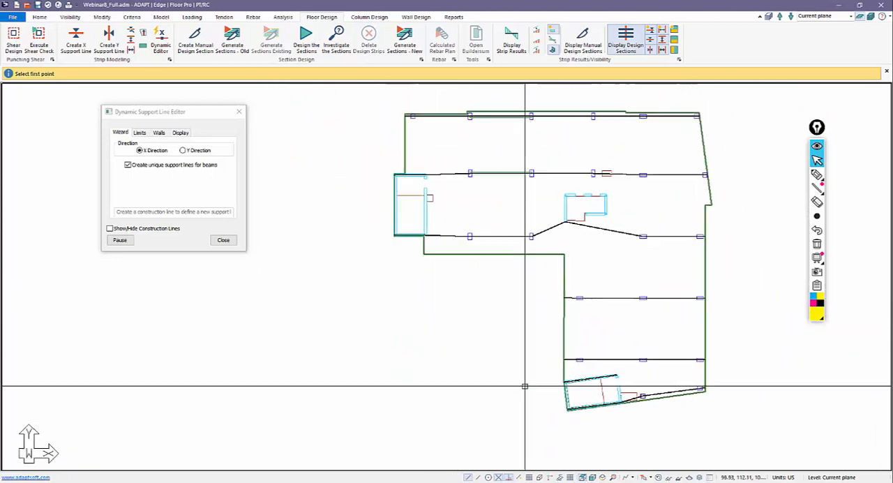
scroll(488, 361, "down", 2)
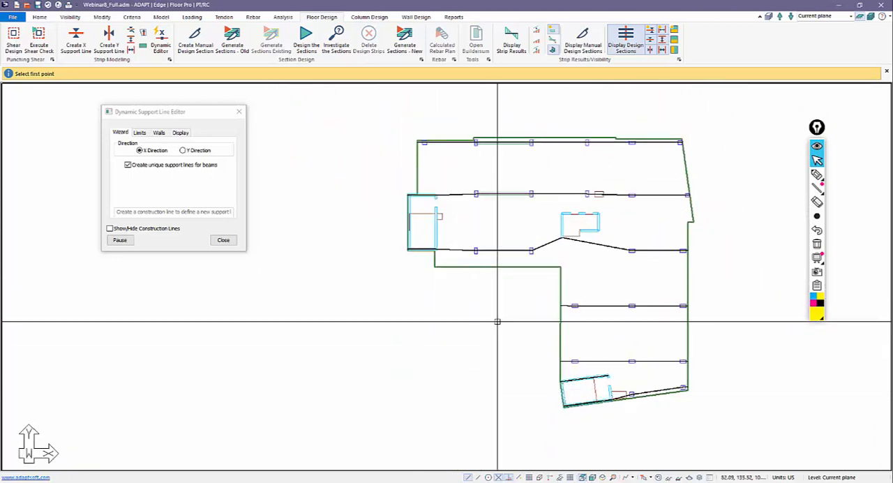
scroll(544, 315, "up", 1)
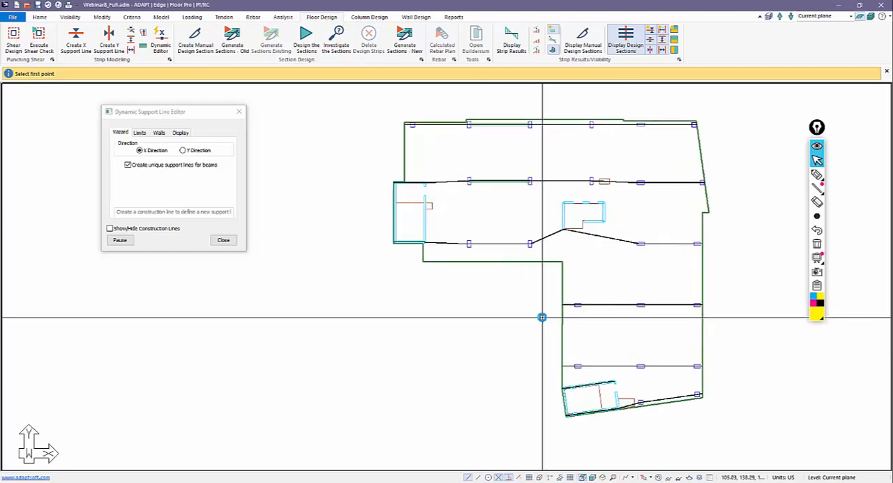
left_click(223, 241)
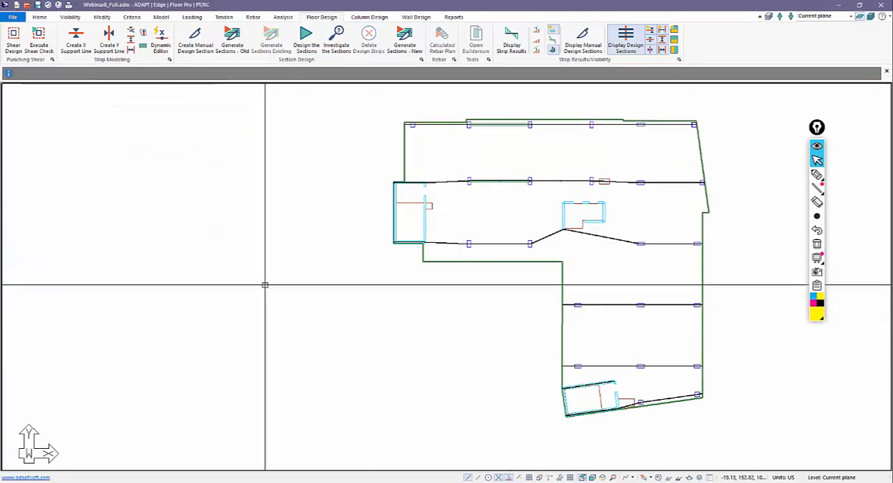
left_click(402, 44)
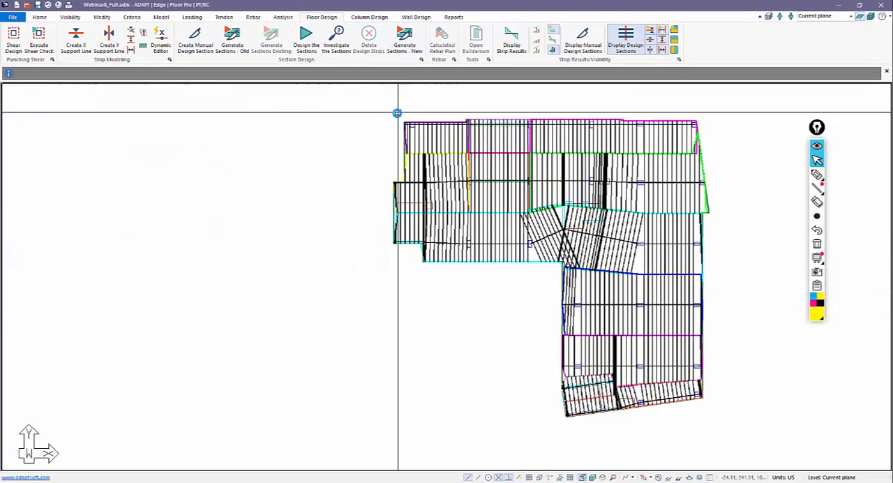
Examine the generated design strips and sections, including the strip at the left core beside the second-row beam.
scroll(385, 157, "up", 1)
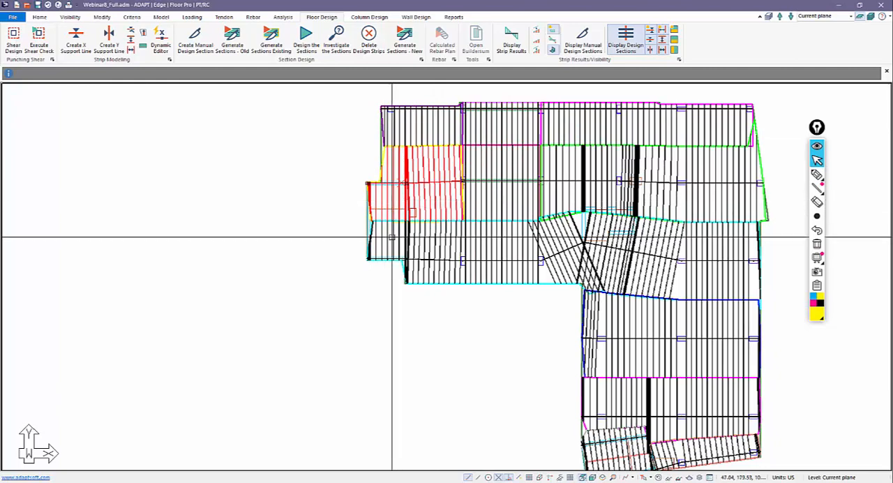
middle_click_drag(453, 315, 402, 299)
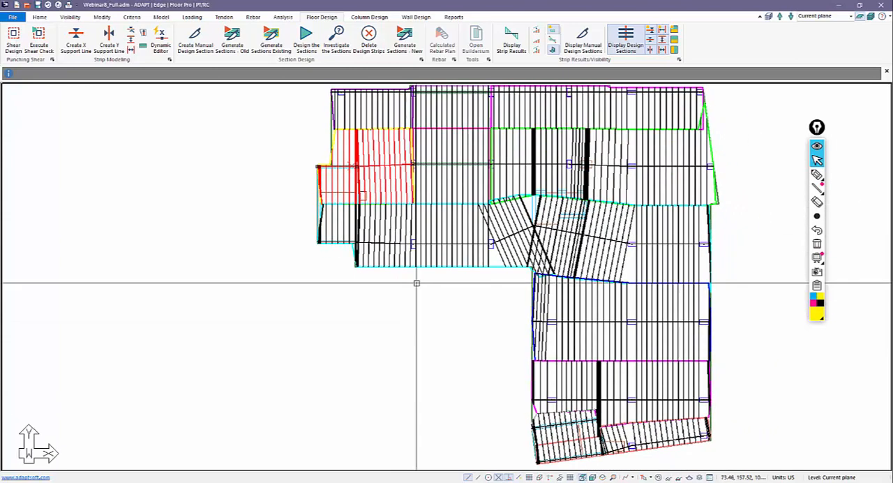
scroll(422, 282, "down", 1)
scroll(457, 276, "up", 1)
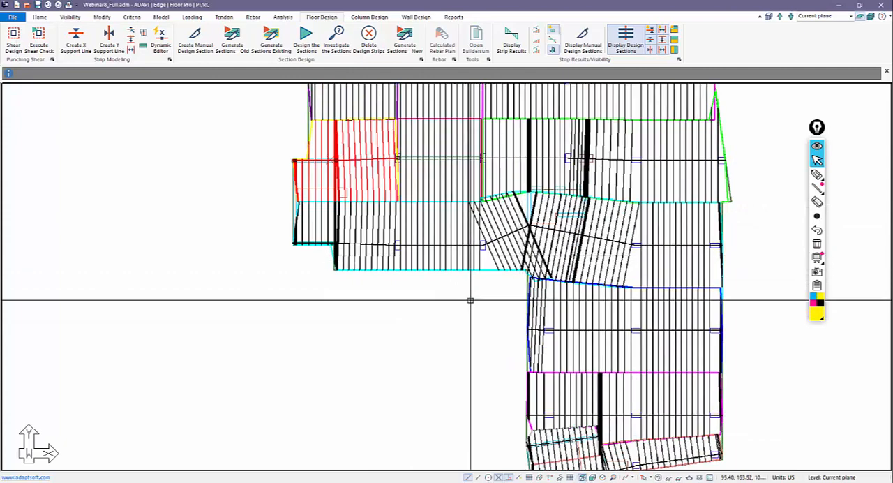
Inspect the strips around the central core and delete all generated design strips.
scroll(485, 295, "down", 2)
scroll(485, 296, "up", 3)
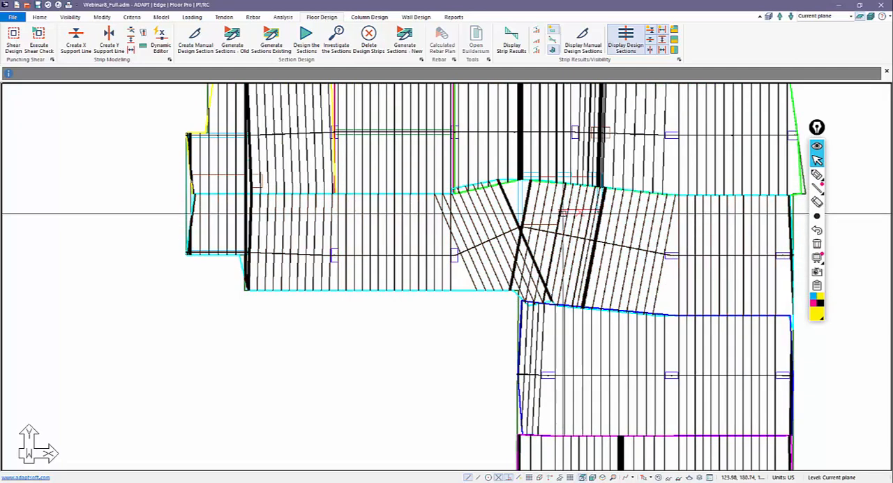
scroll(570, 212, "up", 2)
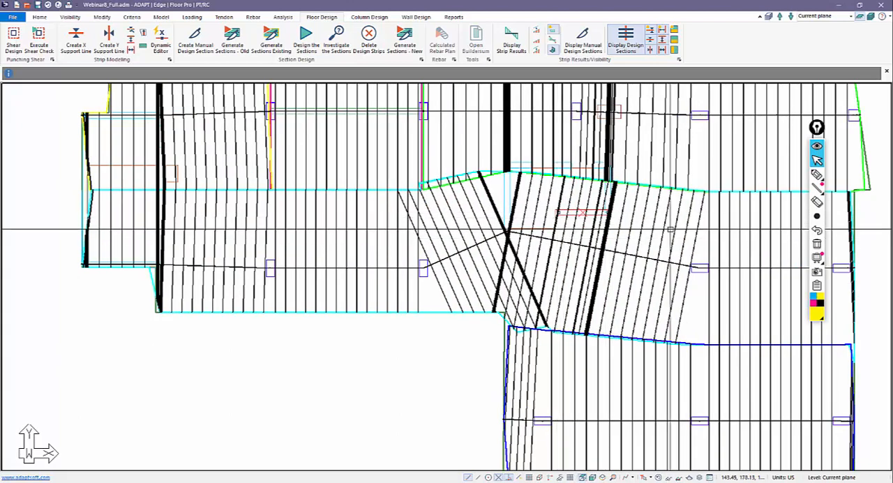
scroll(459, 353, "down", 2)
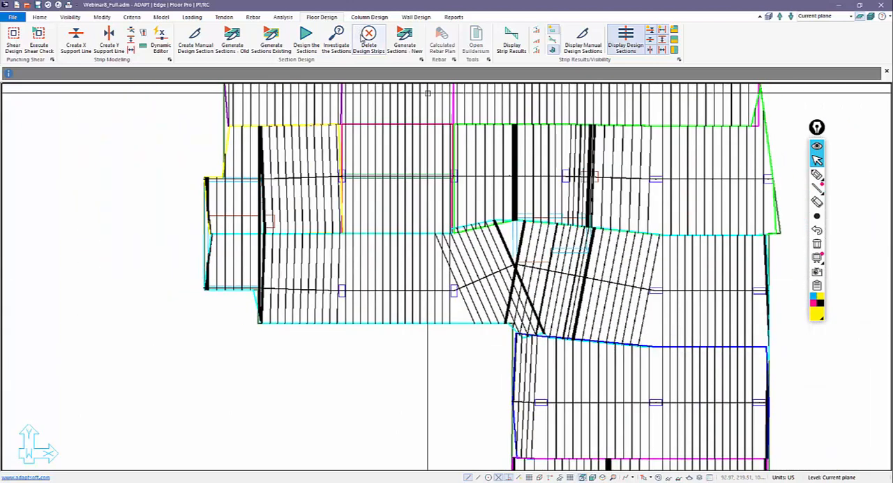
left_click(364, 38)
left_click(409, 263)
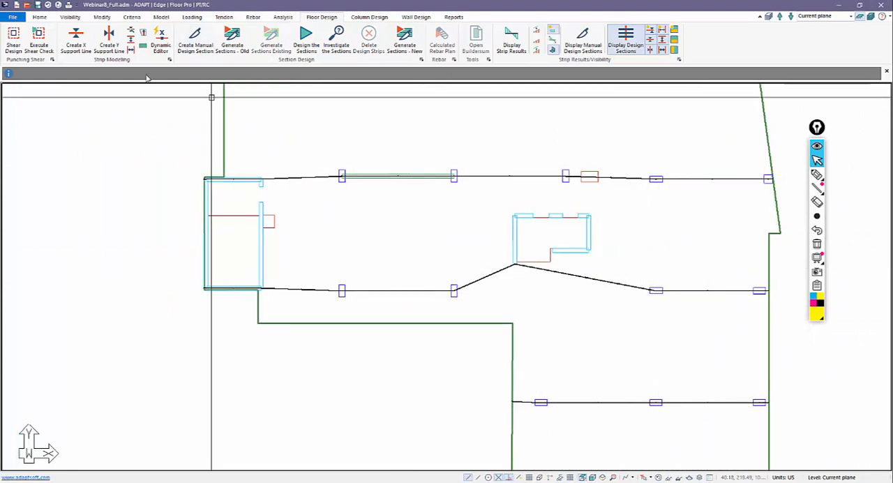
Assign an X-direction boundary to the short lower wall of the central core in the dynamic editor.
left_click(161, 40)
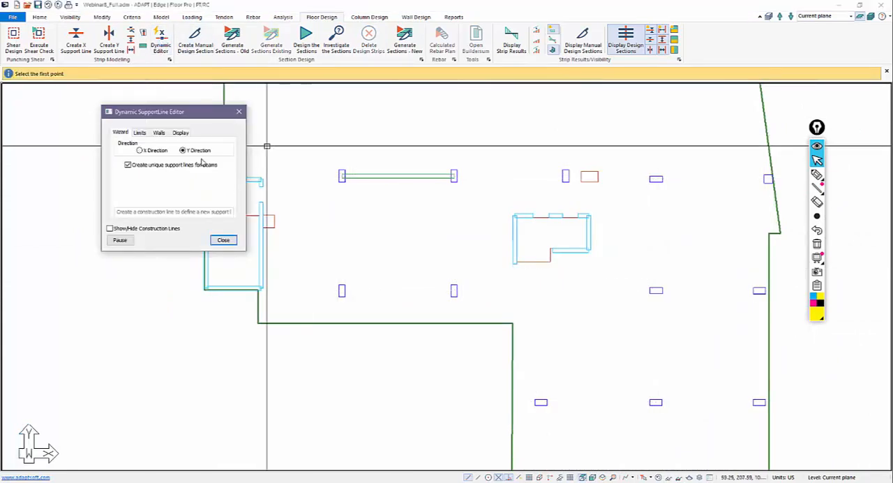
left_click(159, 133)
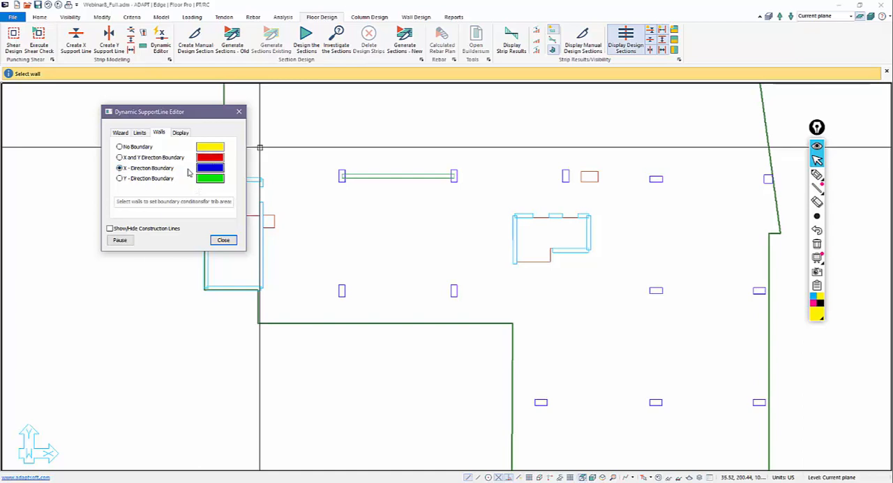
left_click(568, 251)
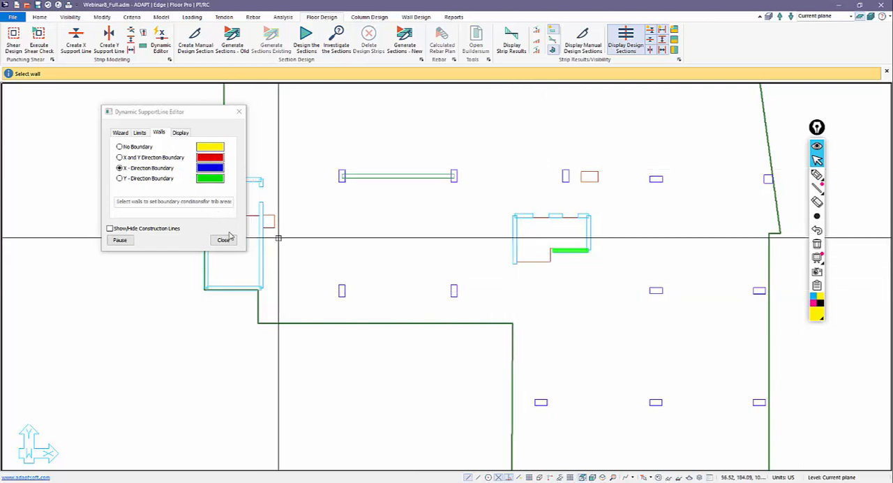
Pause the dynamic editor and generate the design sections with the new section generator.
left_click(119, 240)
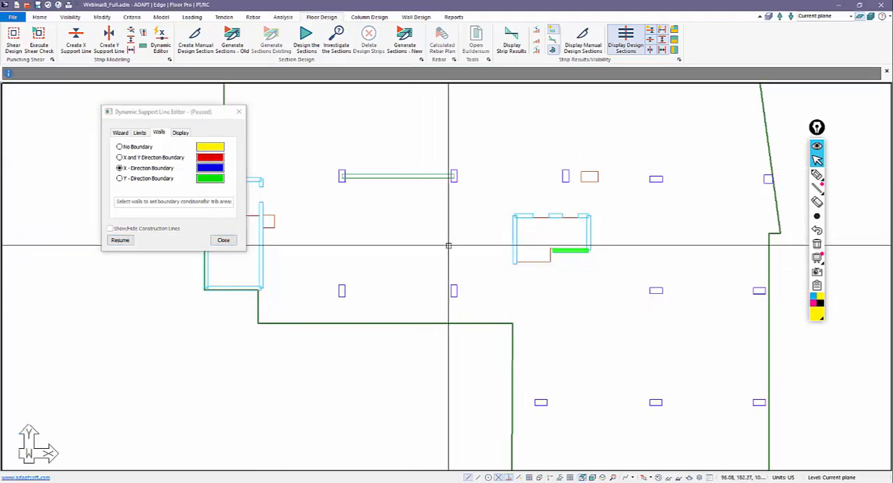
scroll(460, 245, "down", 2)
left_click(416, 51)
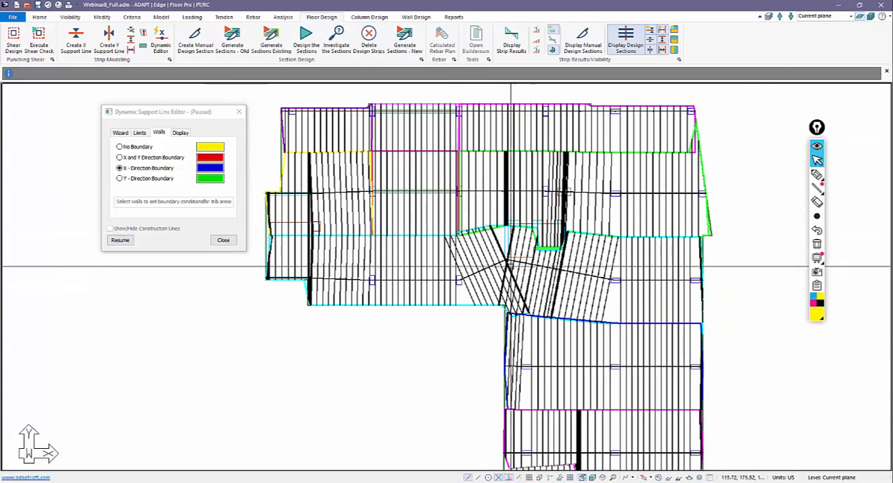
Examine how the design strips and sections above and below meet at the central core's lower boundary wall.
scroll(549, 258, "up", 3)
scroll(549, 258, "up", 4)
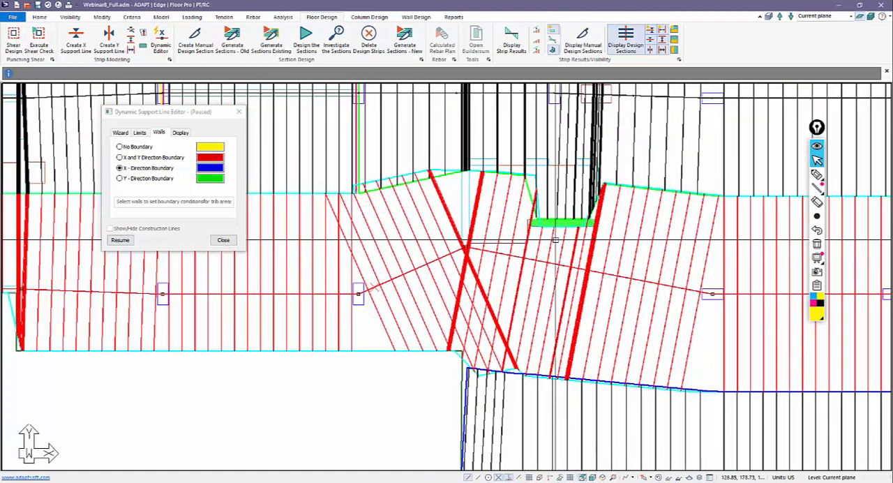
scroll(589, 234, "up", 5)
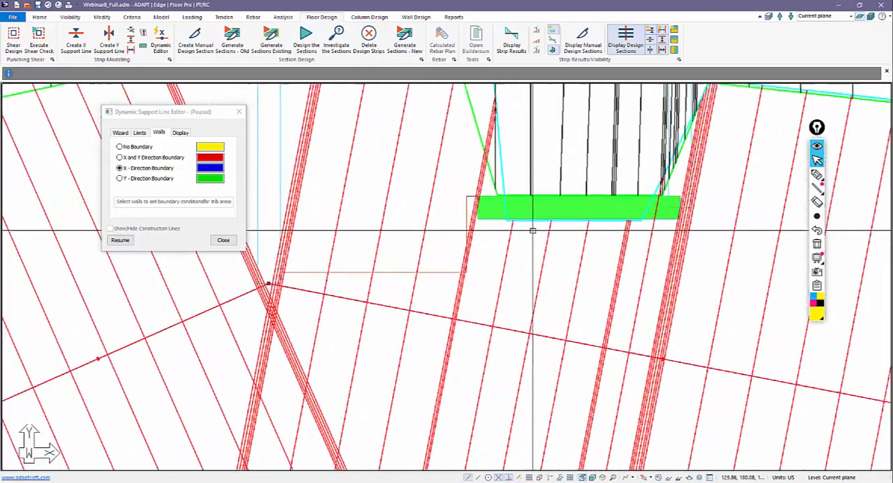
scroll(522, 221, "down", 4)
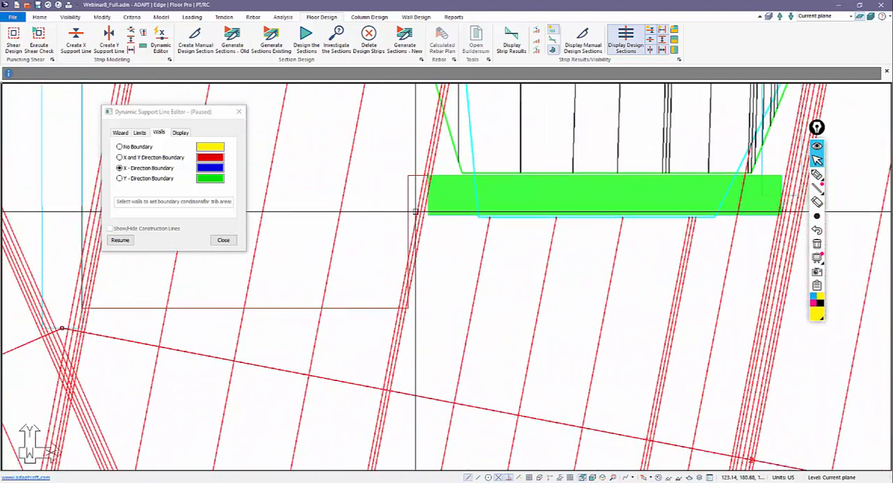
scroll(532, 236, "down", 3)
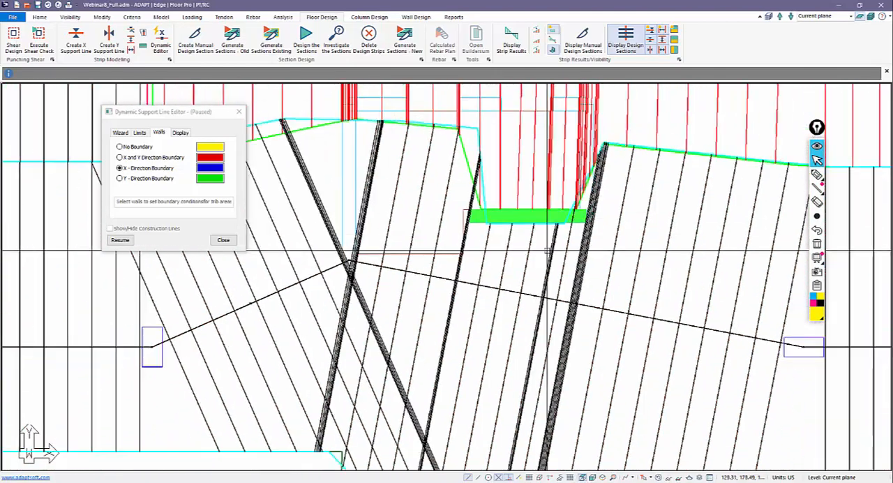
scroll(531, 244, "down", 2)
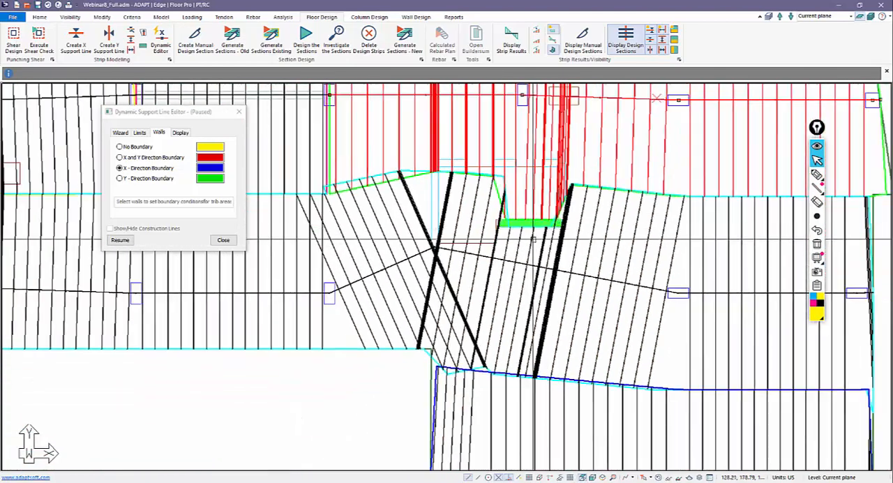
scroll(531, 244, "down", 2)
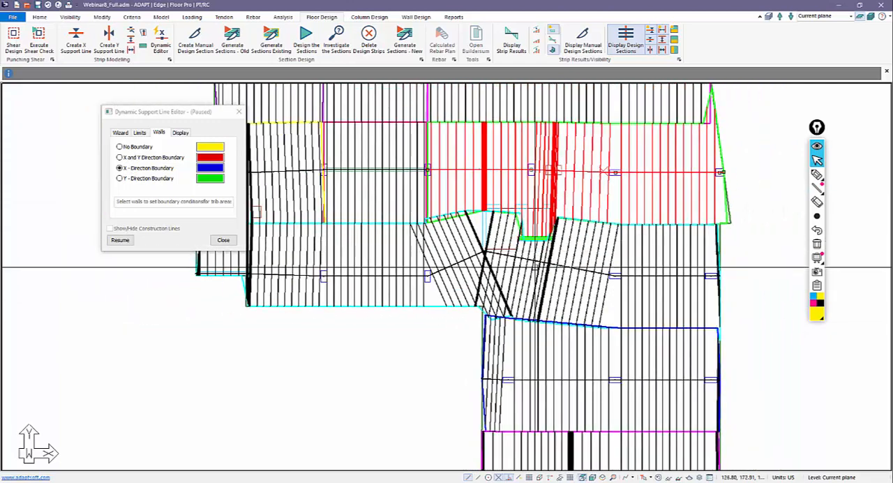
Reset the central core's lower wall to No Boundary and regenerate the design sections with the dynamic editor paused.
left_click(161, 147)
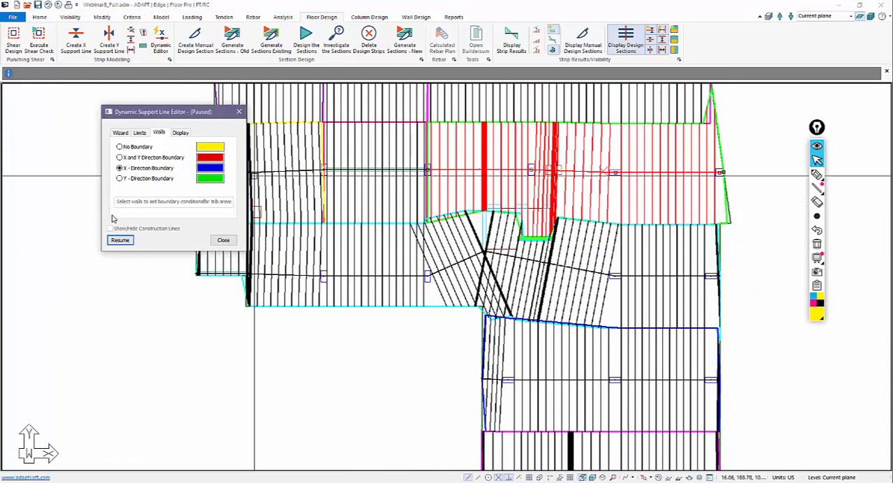
left_click(120, 241)
left_click(119, 147)
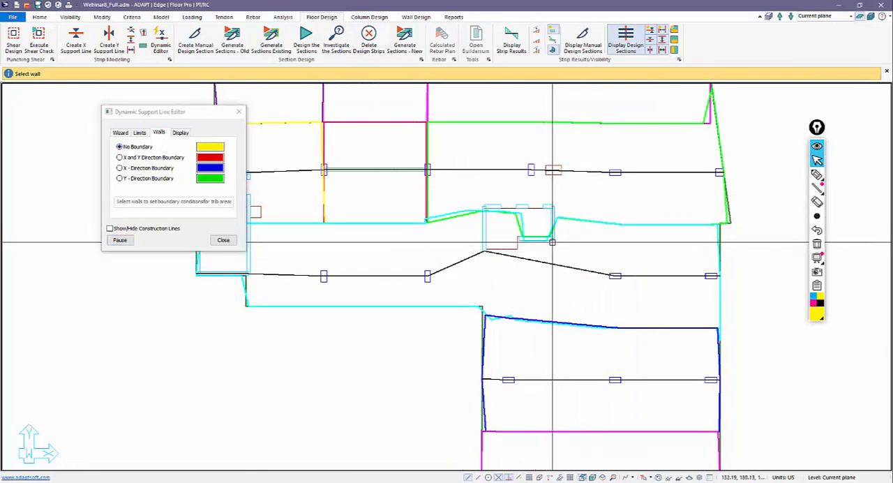
scroll(558, 253, "down", 1)
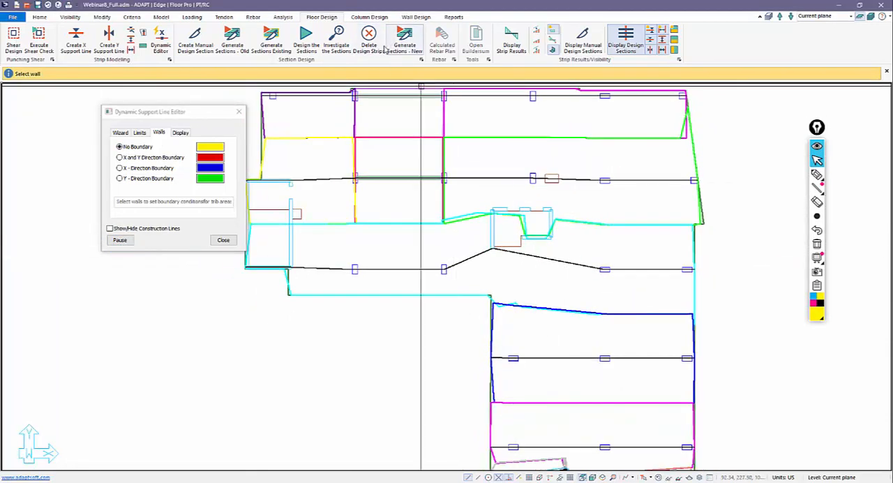
left_click(121, 240)
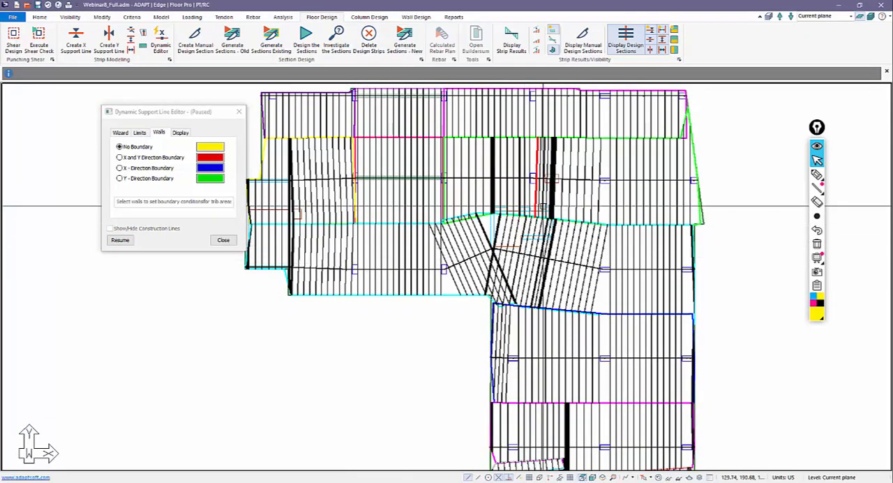
Resume the dynamic editor, try to display support line data on the plan, and close the editor.
scroll(544, 208, "down", 1)
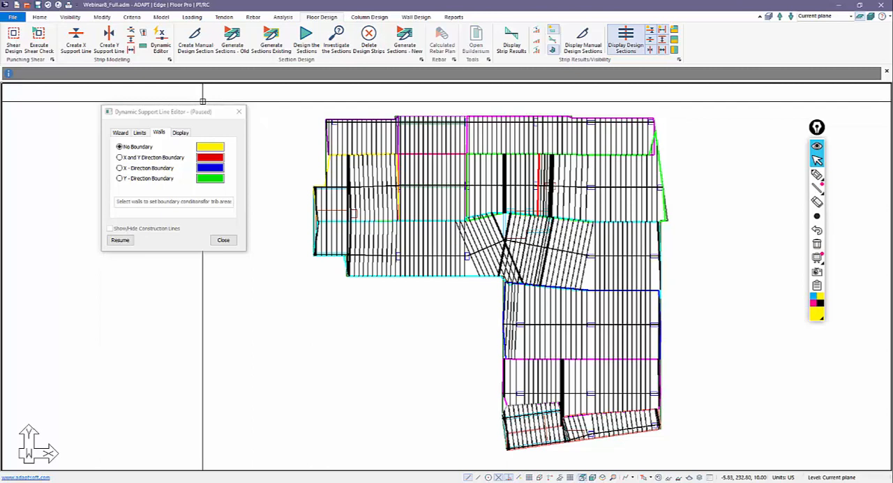
left_click(120, 240)
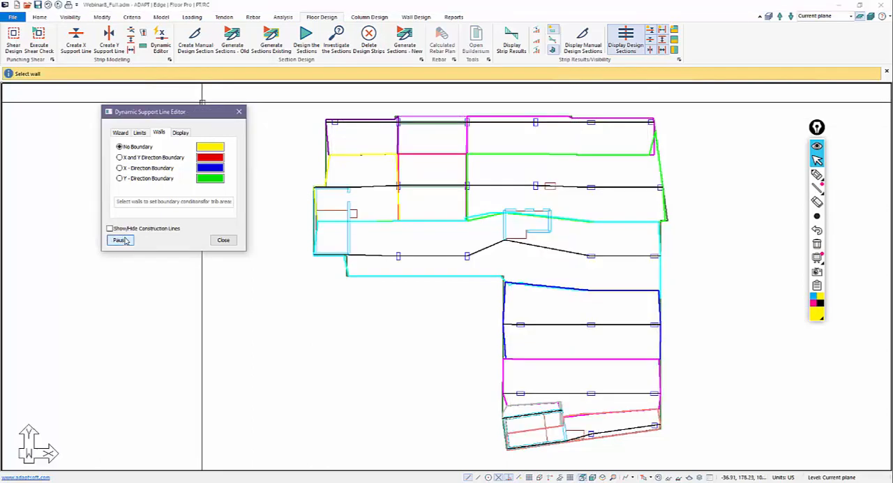
left_click(179, 133)
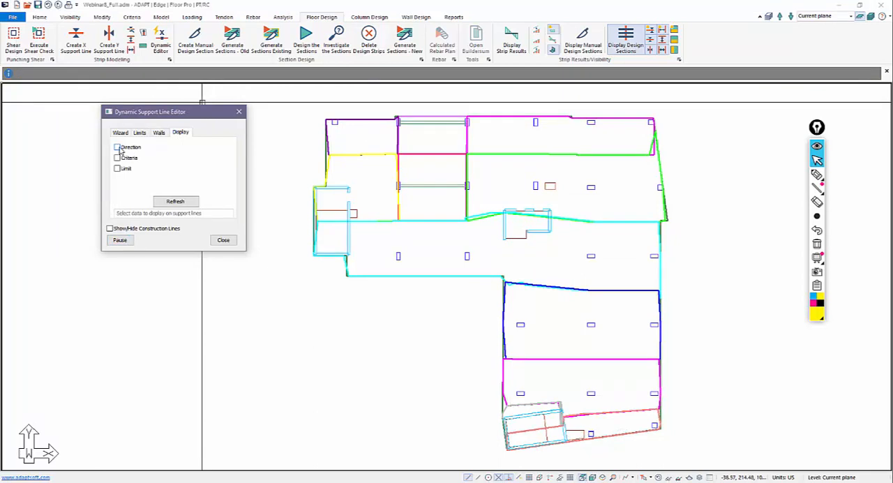
left_click(173, 201)
left_click(223, 240)
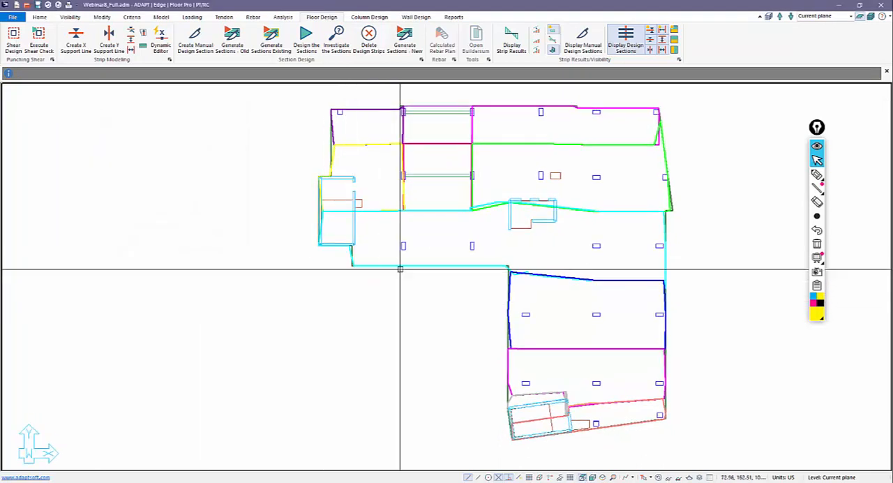
Redisplay the X-direction support lines and their design sections on the plan.
left_click(650, 41)
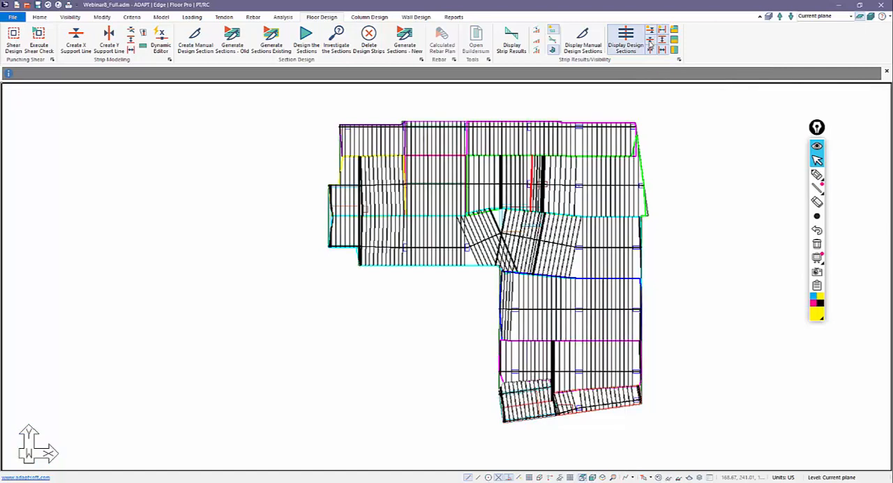
left_click(649, 42)
left_click(650, 41)
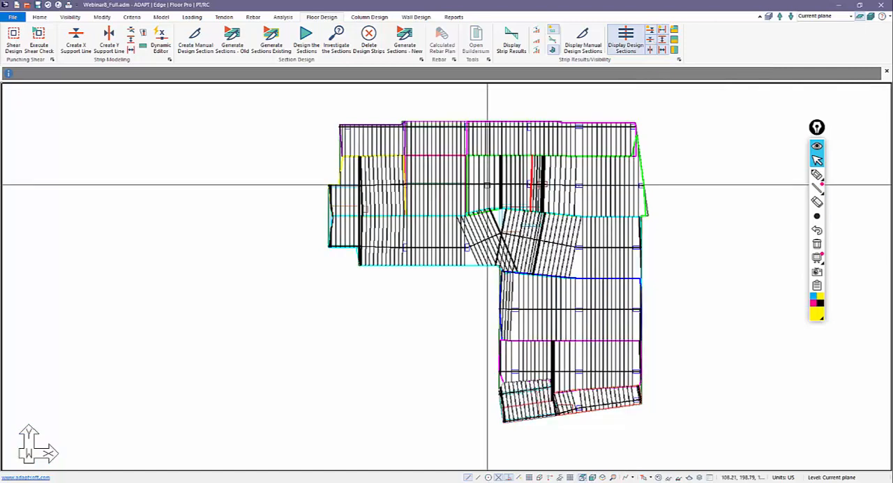
Display the direction, criteria and limit labels on the X-direction support lines in the dynamic editor, read the first-row label, and close the editor.
left_click(161, 38)
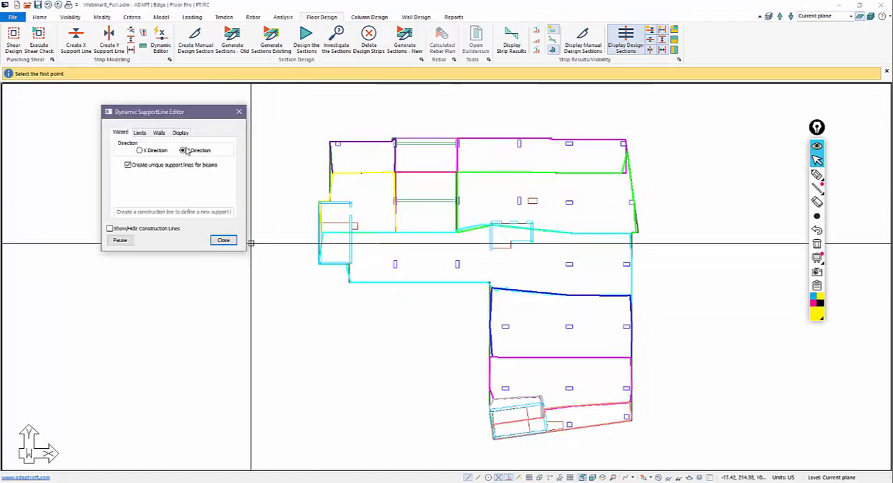
left_click(147, 152)
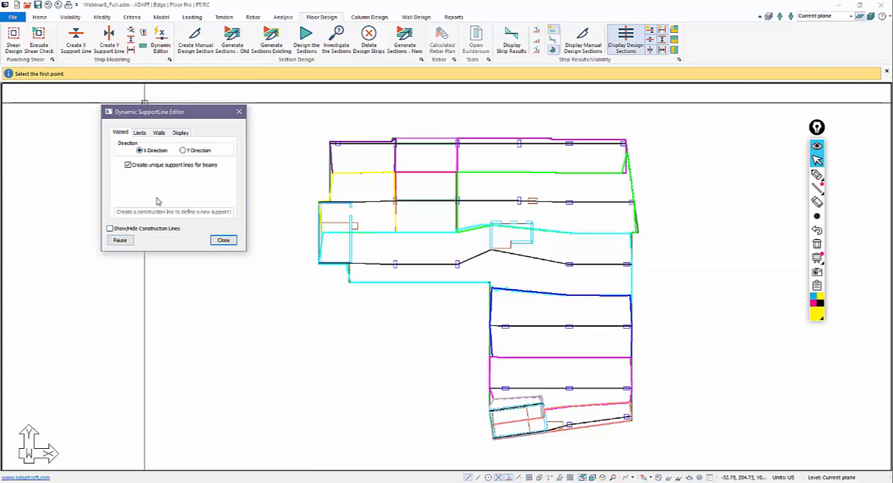
left_click(180, 132)
left_click(117, 147)
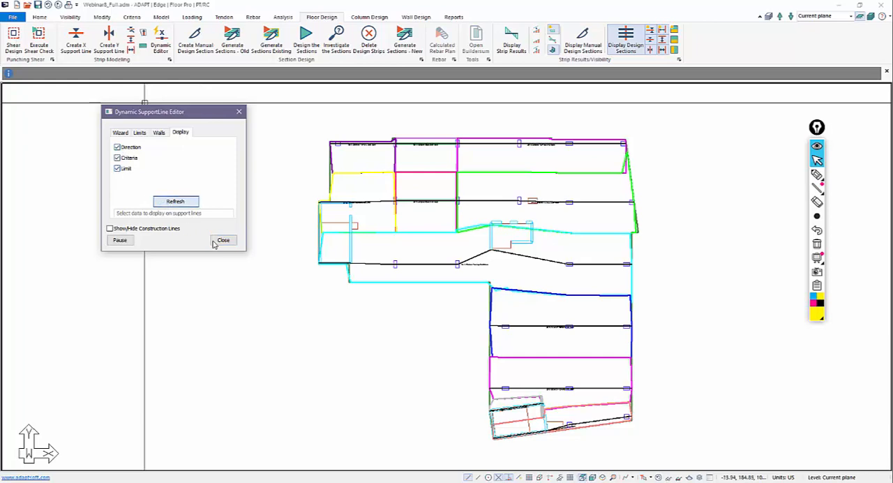
scroll(390, 126, "up", 2)
scroll(390, 126, "up", 5)
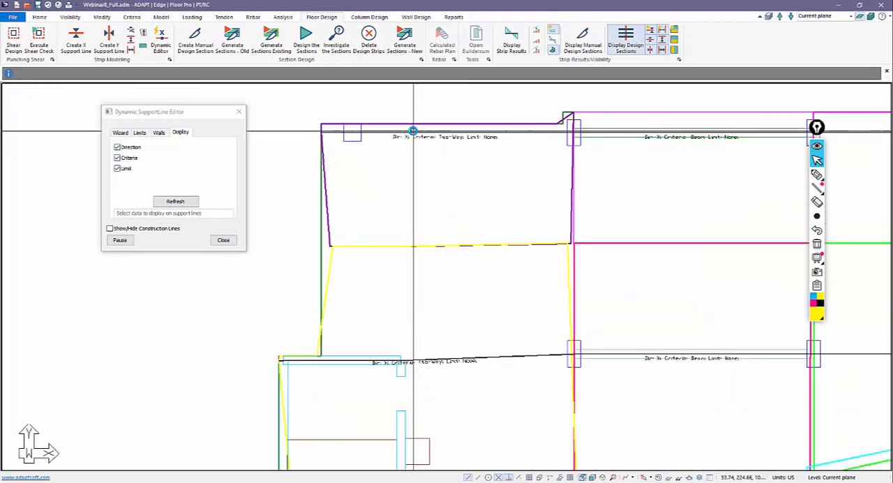
scroll(350, 207, "up", 2)
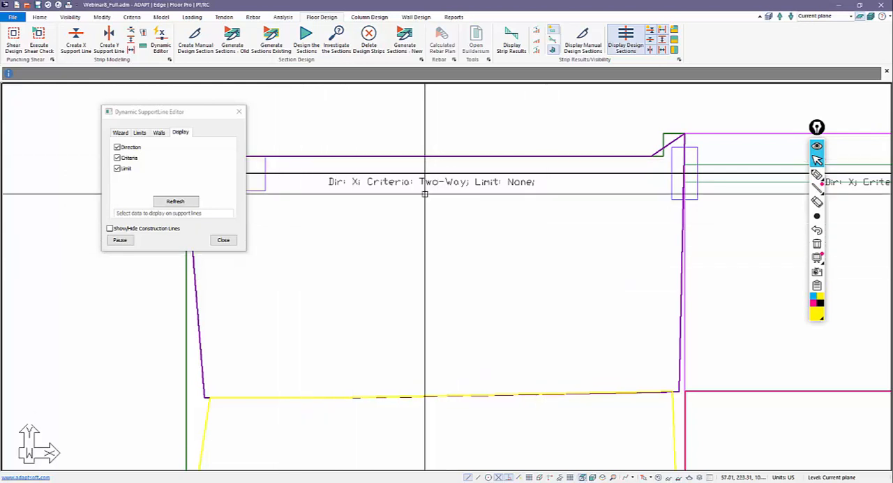
left_click(232, 241)
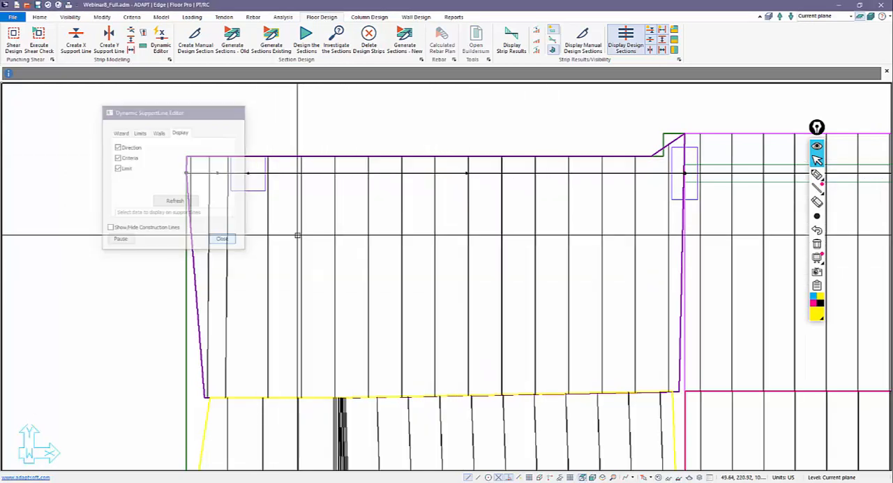
Open the design section options of the first-row support line at the slab's upper-left corner and compare the maximum section count and maximum spacing options.
double_click(320, 175)
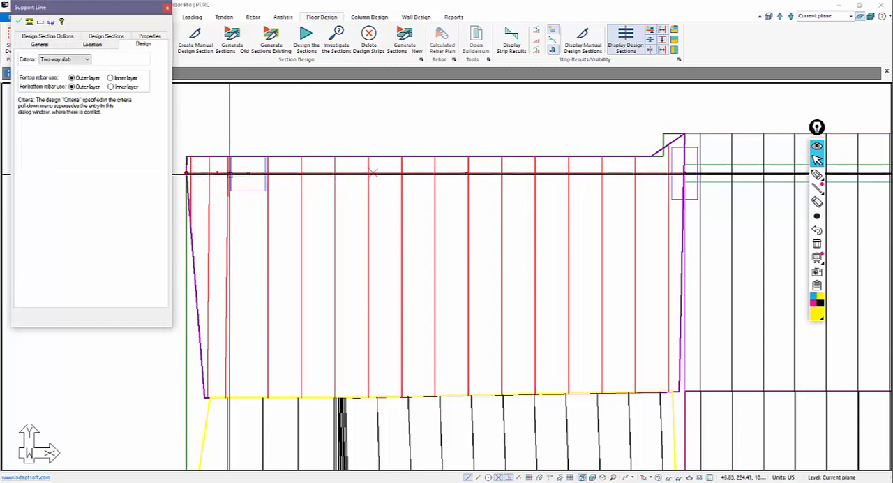
left_click(97, 37)
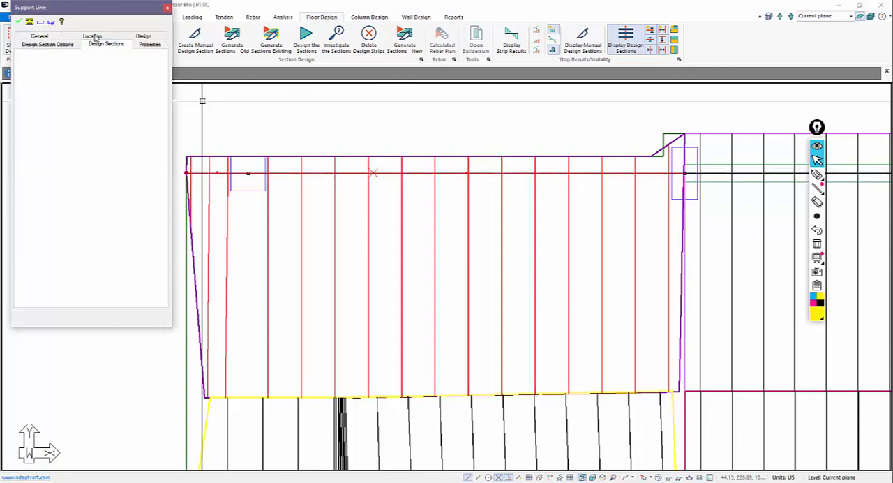
left_click(49, 44)
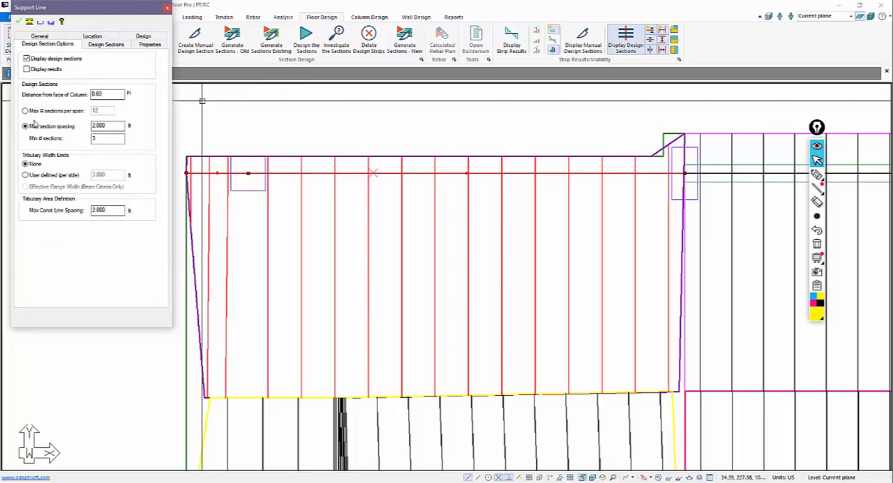
left_click_drag(109, 126, 69, 125)
left_click(25, 111)
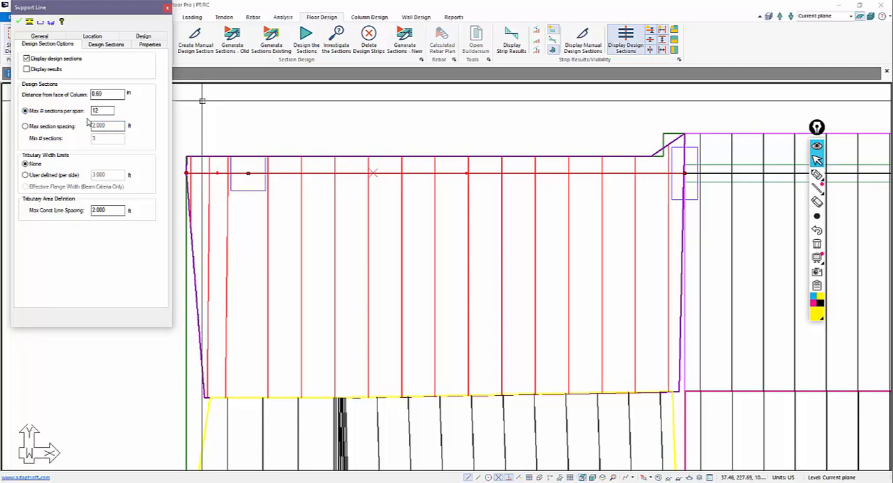
left_click(47, 127)
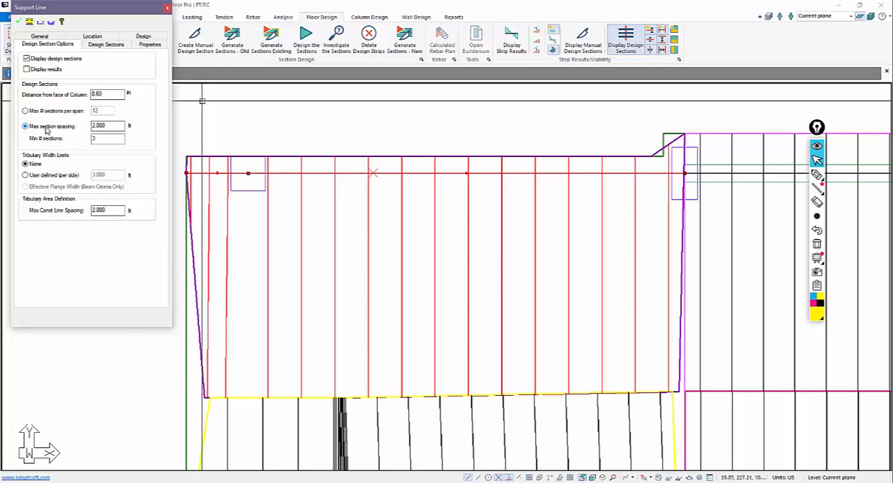
Set this support line's tributary width limit to user defined, 5 ft per side, and regenerate the design sections.
double_click(97, 140)
left_click(26, 176)
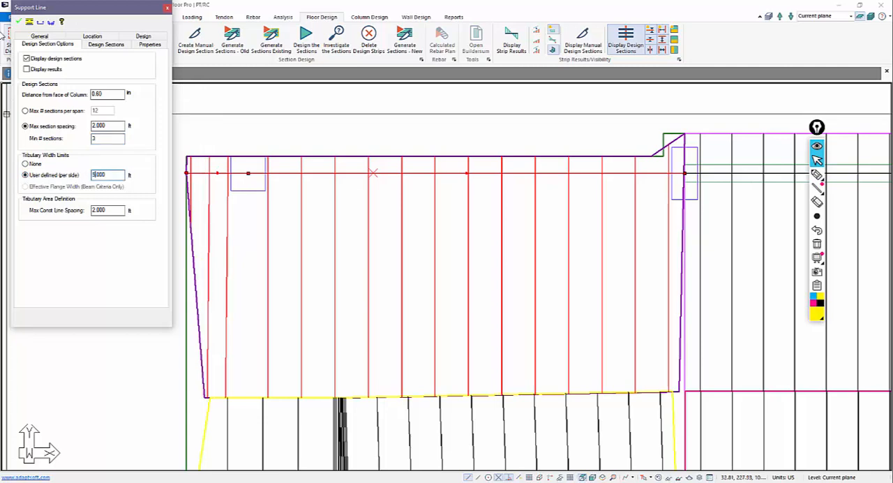
left_click(19, 23)
key("Escape")
scroll(307, 169, "down", 1)
scroll(307, 170, "down", 3)
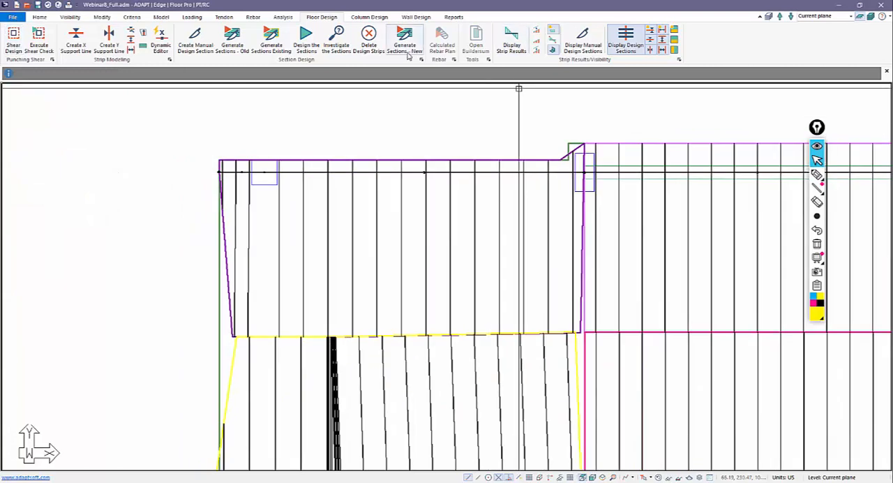
left_click(362, 156)
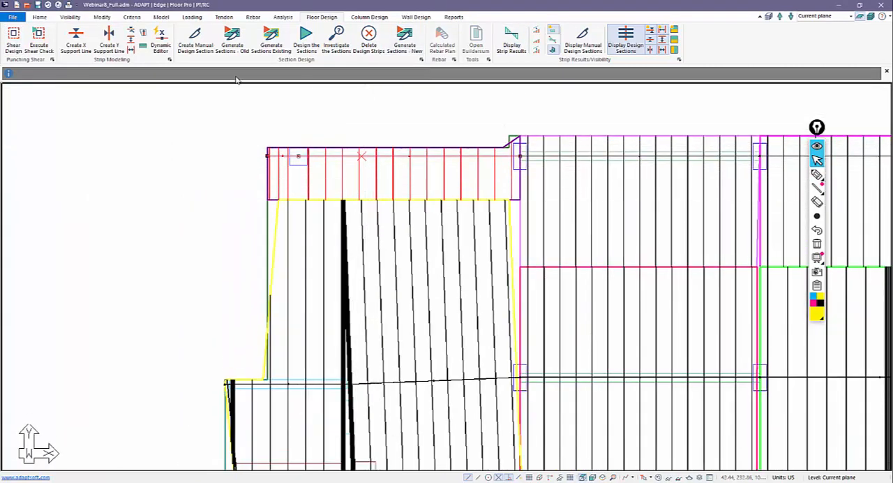
Display the X-direction support lines with direction, criteria and limit labels in the dynamic editor and check the limit label on the edited first-row line.
left_click(156, 39)
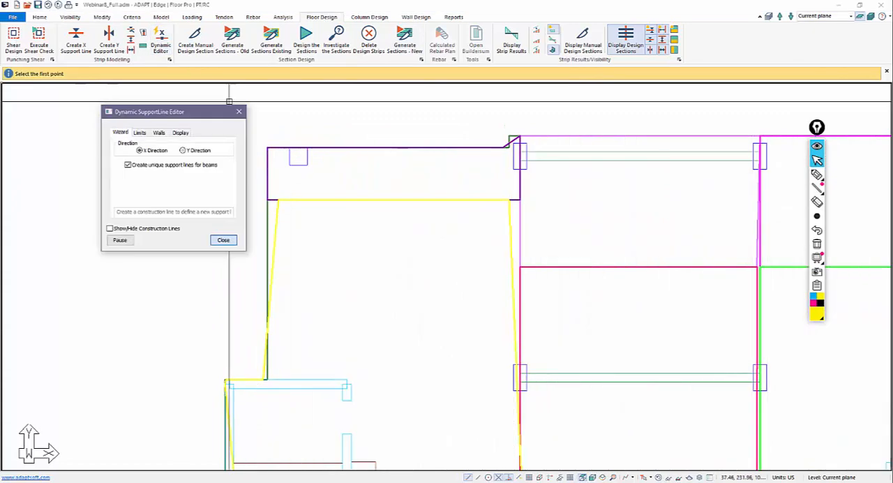
left_click(181, 132)
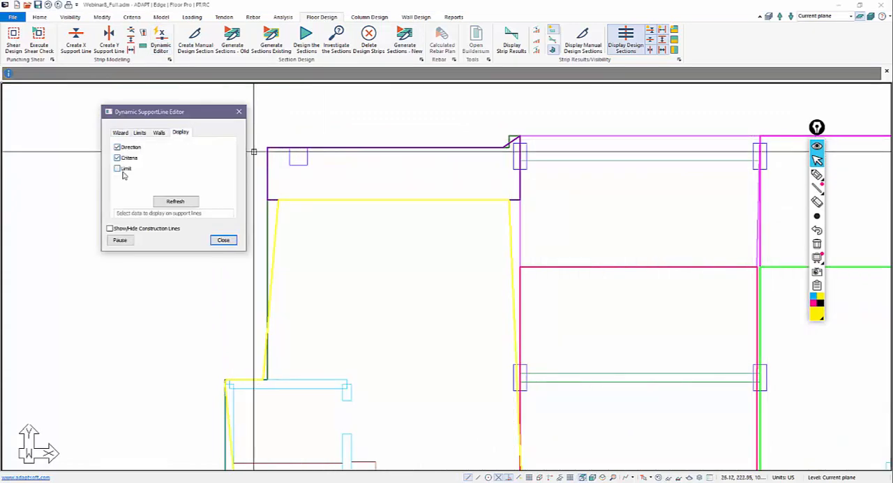
left_click(117, 168)
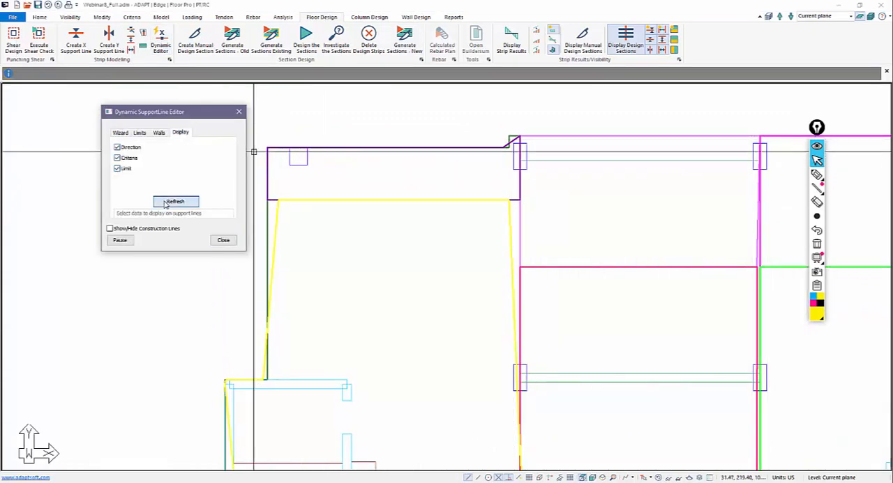
left_click(648, 34)
scroll(486, 170, "up", 2)
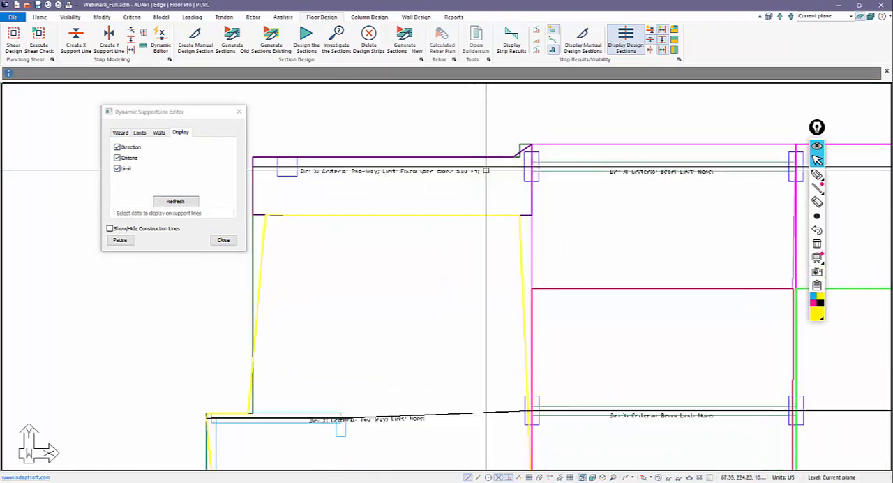
scroll(487, 171, "up", 3)
scroll(482, 185, "up", 3)
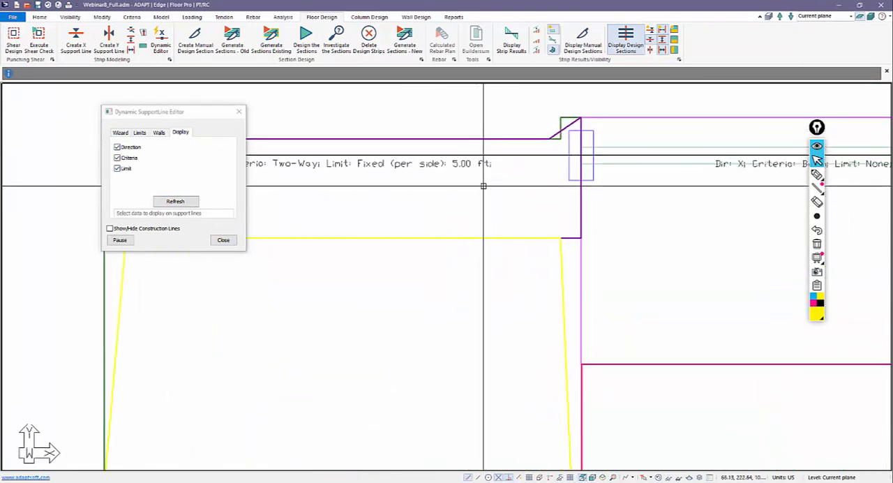
scroll(483, 185, "down", 8)
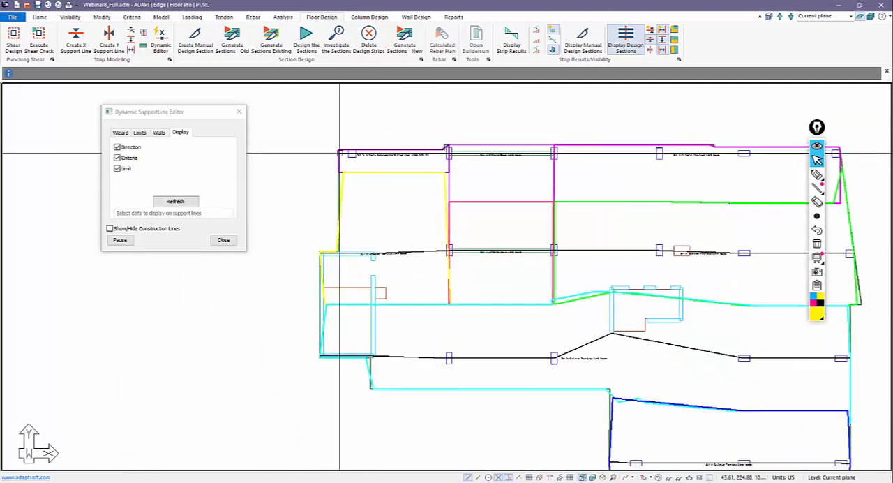
scroll(335, 167, "down", 2)
scroll(323, 134, "up", 2)
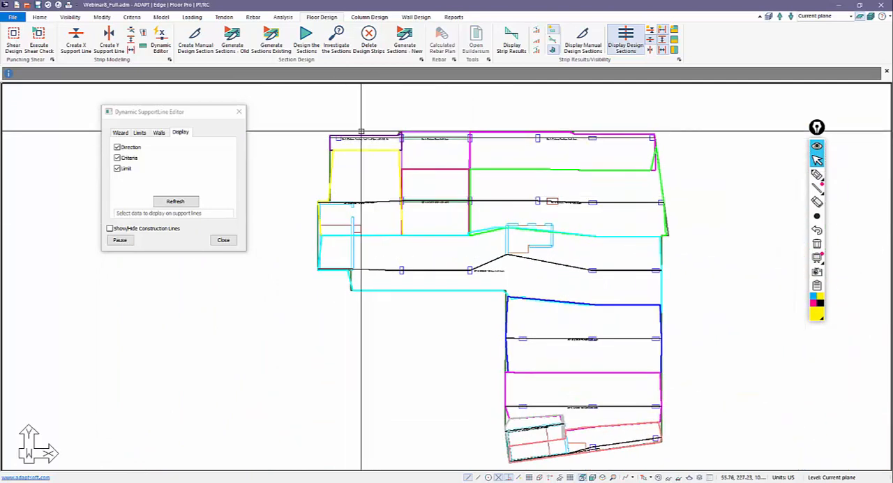